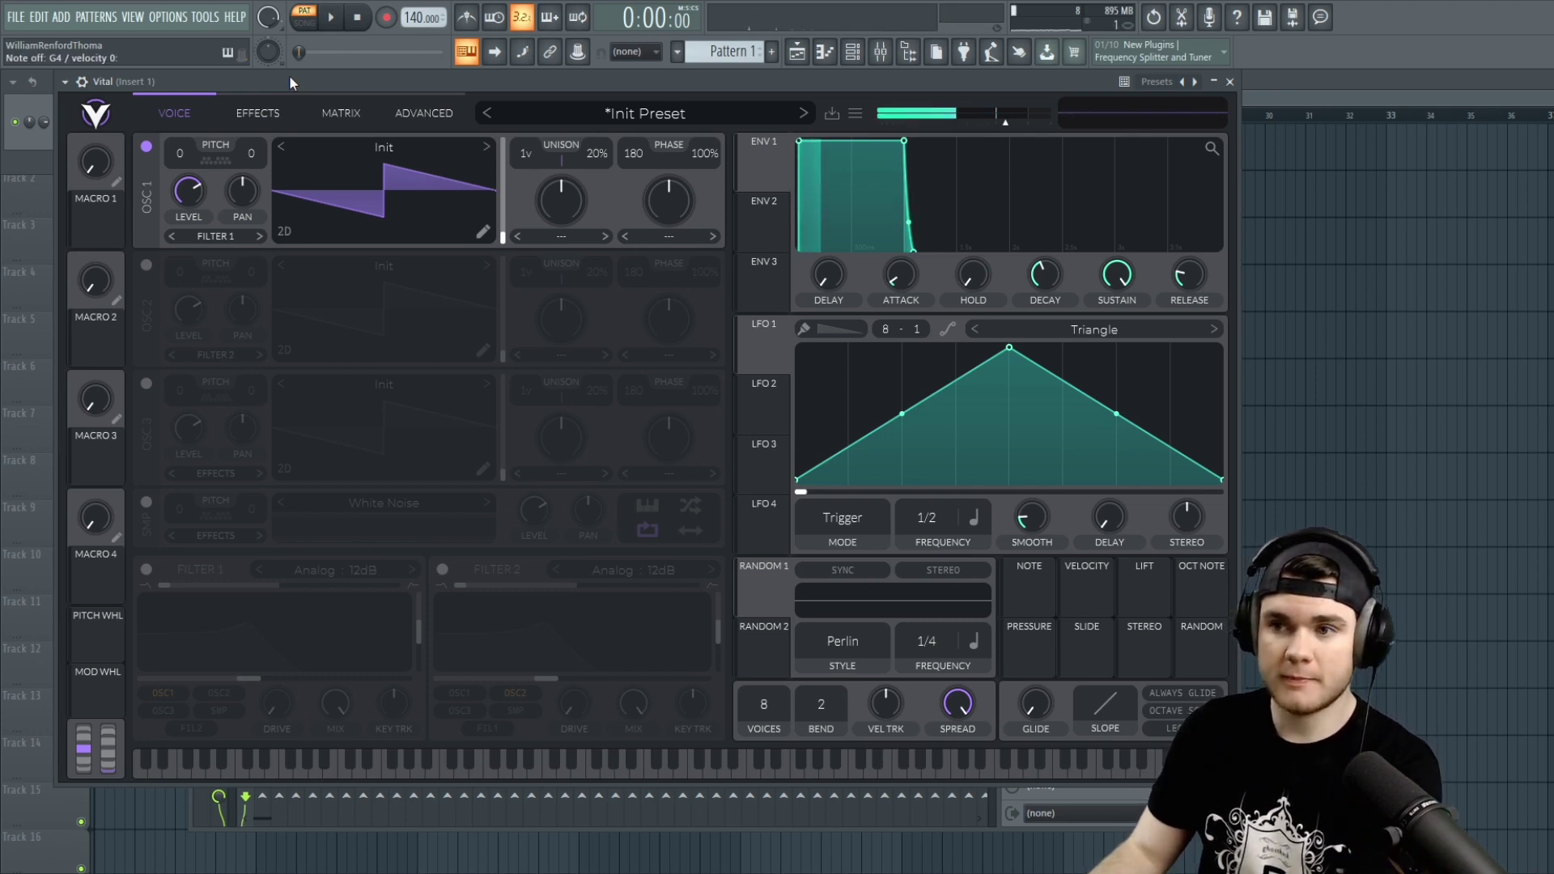
Step: Build a test sound with longer envelope 1 attack and release, 12 oscillator 1 unison voices and Filter 1 enabled with a higher cutoff
left_click_drag(1183, 257, 1183, 242)
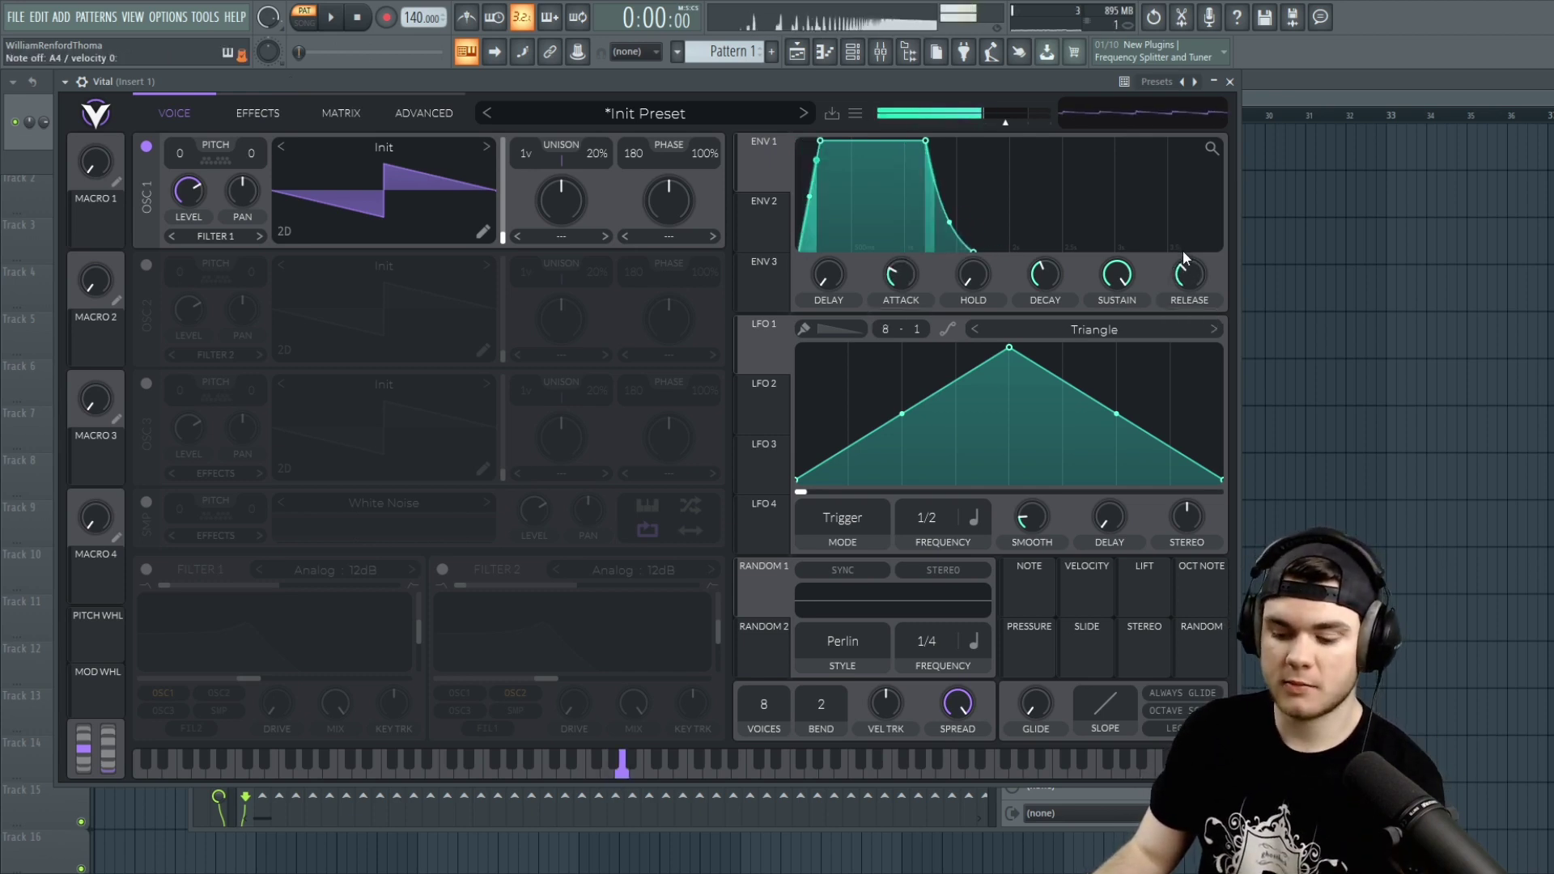
left_click_drag(531, 153, 537, 57)
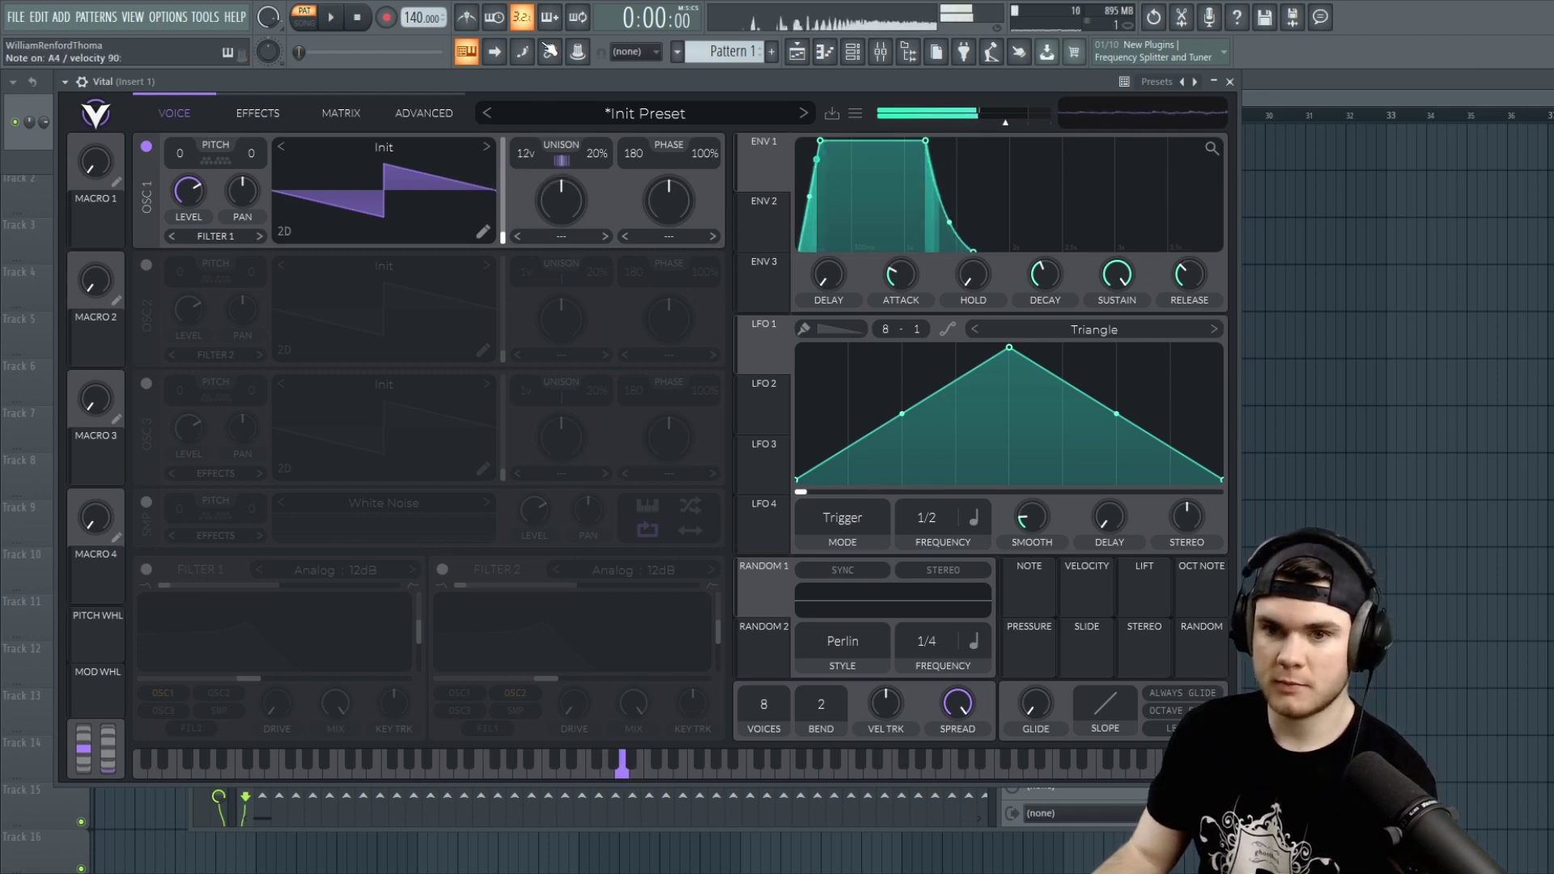
left_click(147, 569)
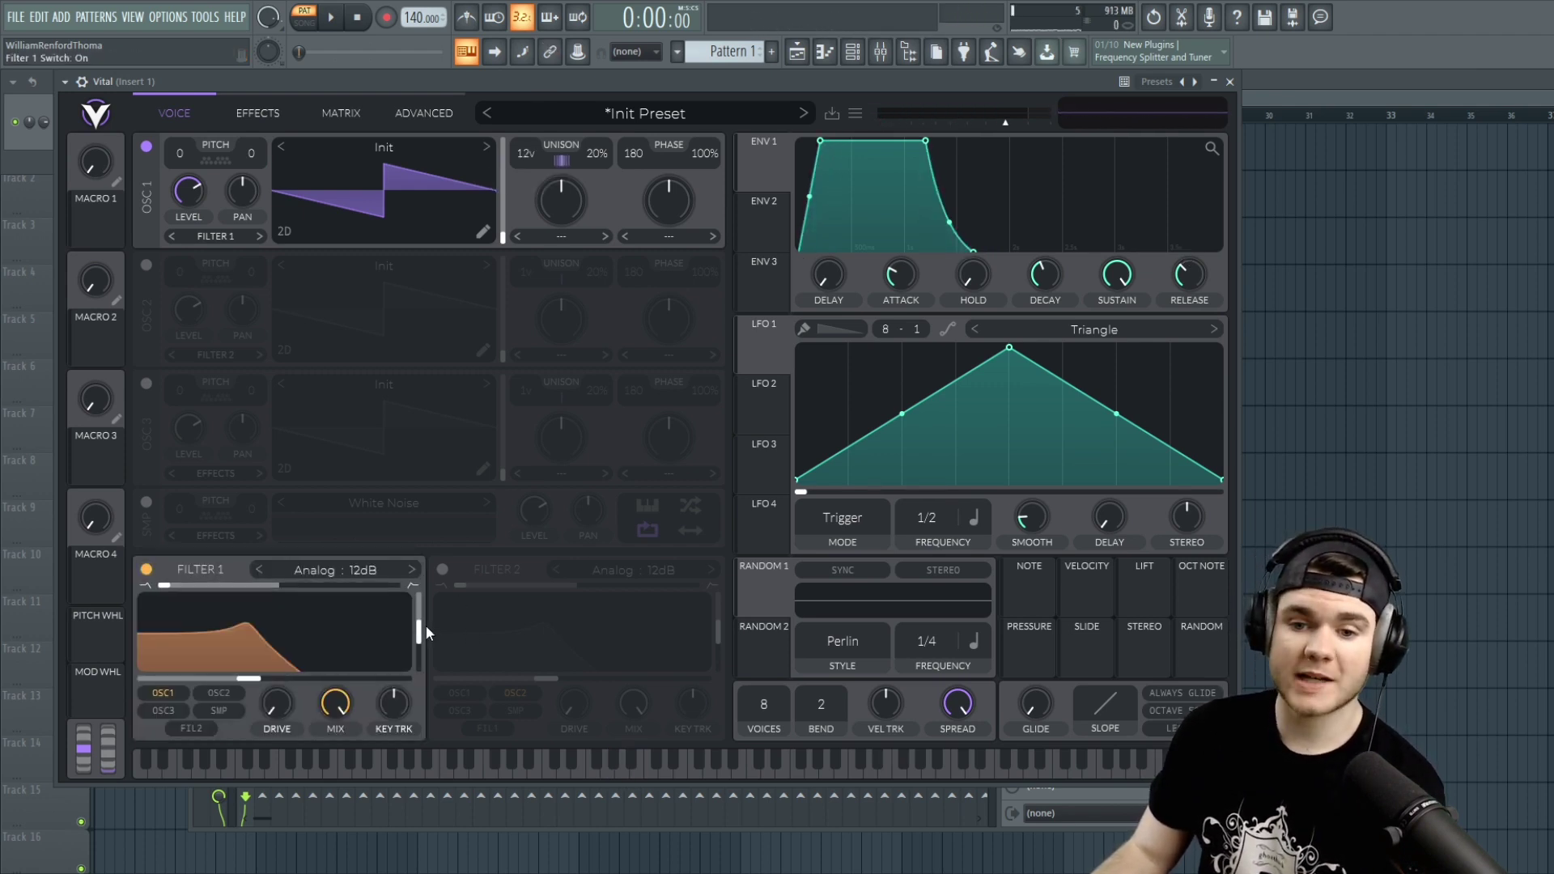
left_click_drag(249, 678, 332, 677)
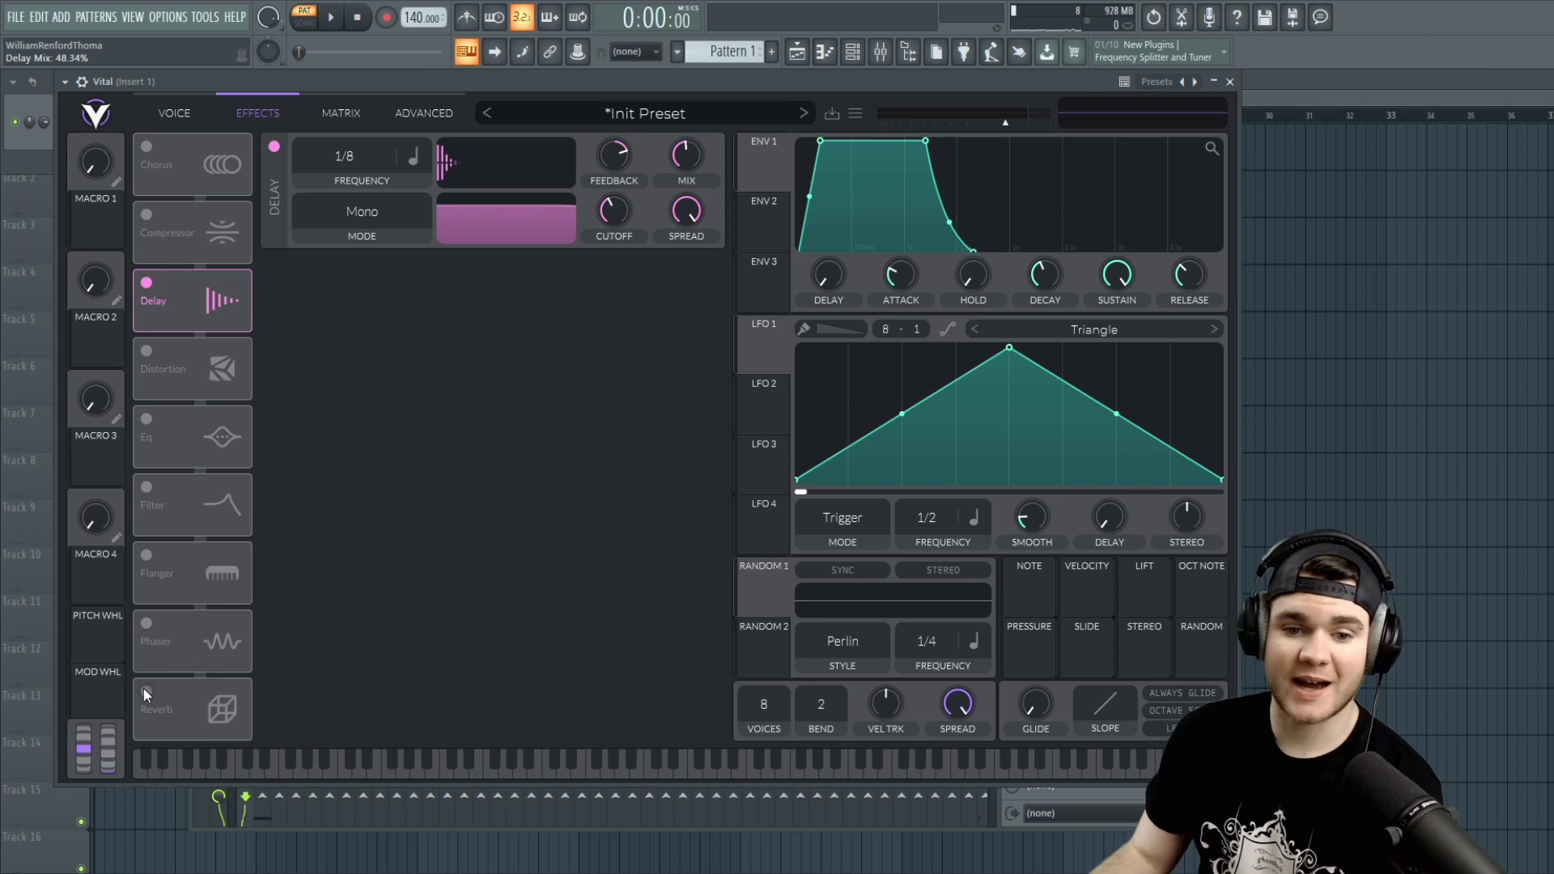
Step: Enable the Reverb effect with a mix of about 74.5% and a size of 63%
left_click(147, 692)
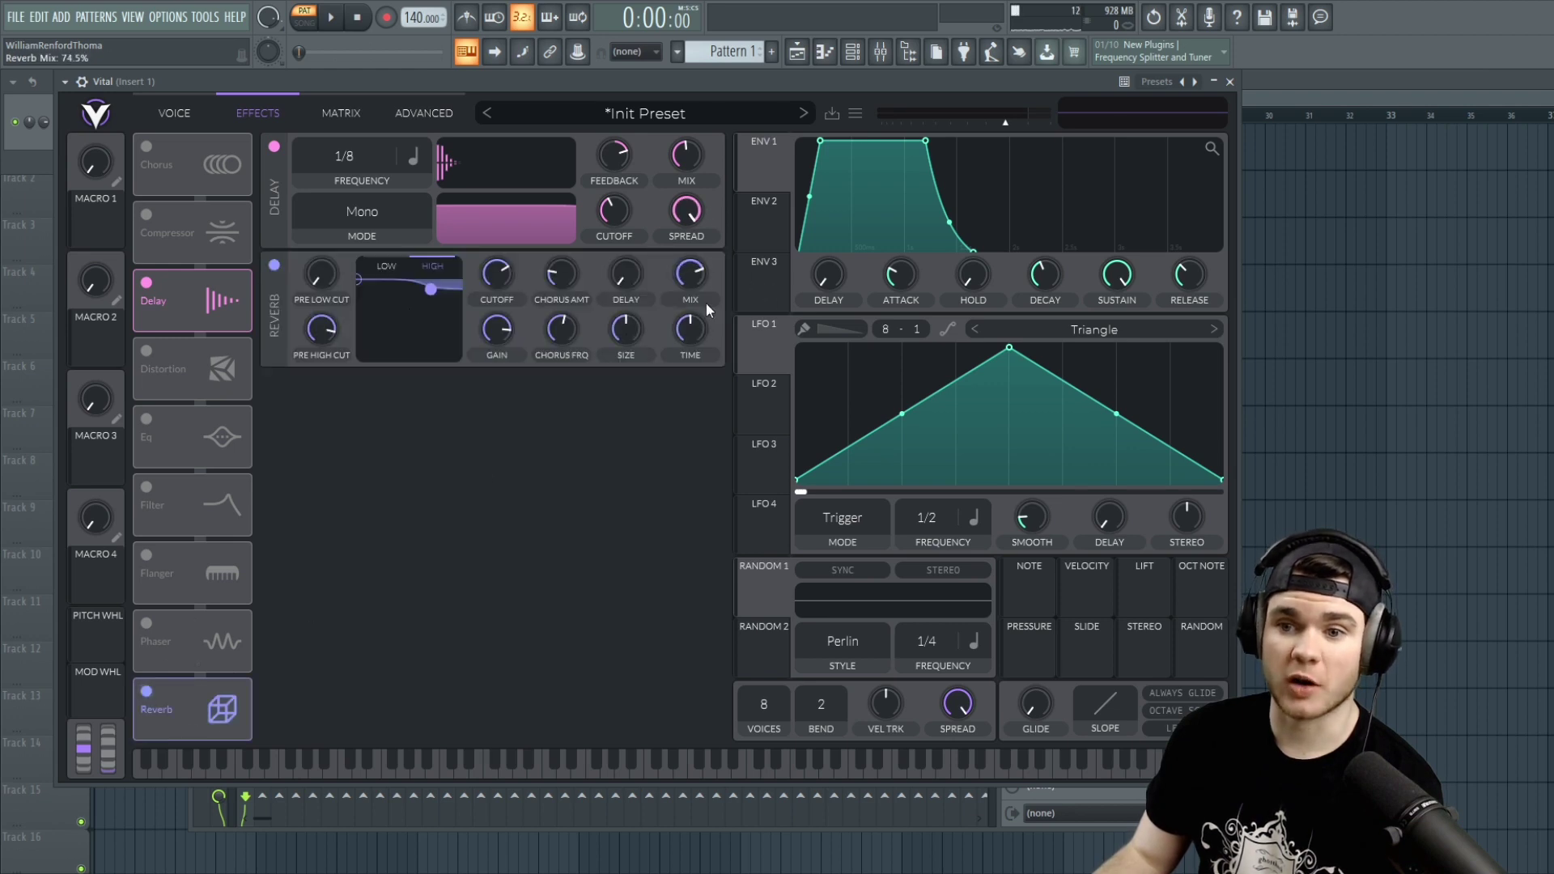
left_click_drag(633, 324, 635, 307)
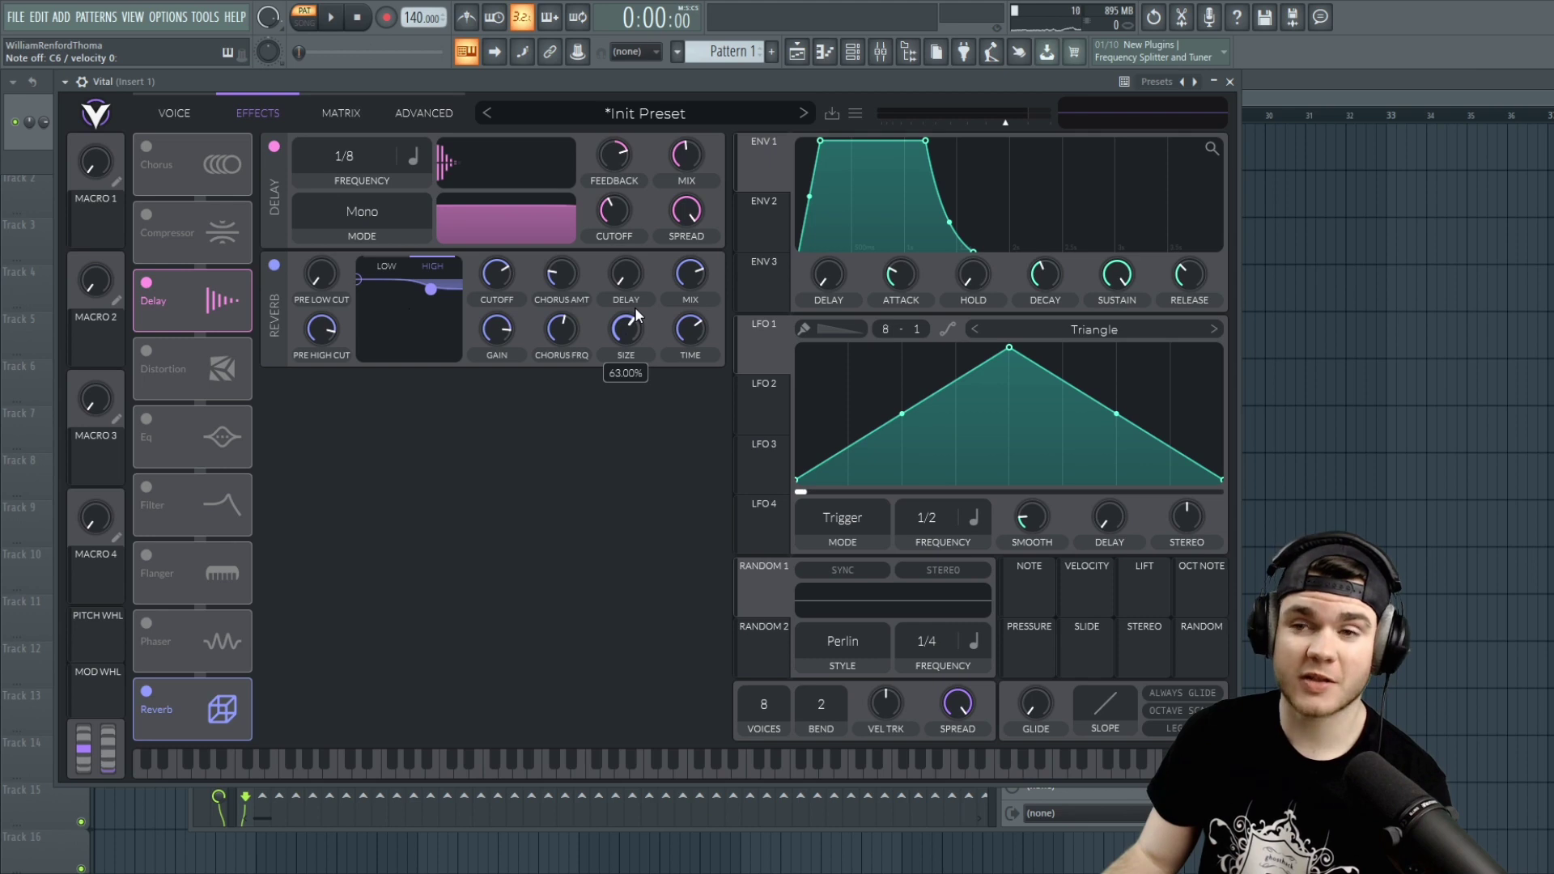
Step: Initialize the preset to clear the sound and show the oscillator page
left_click(855, 111)
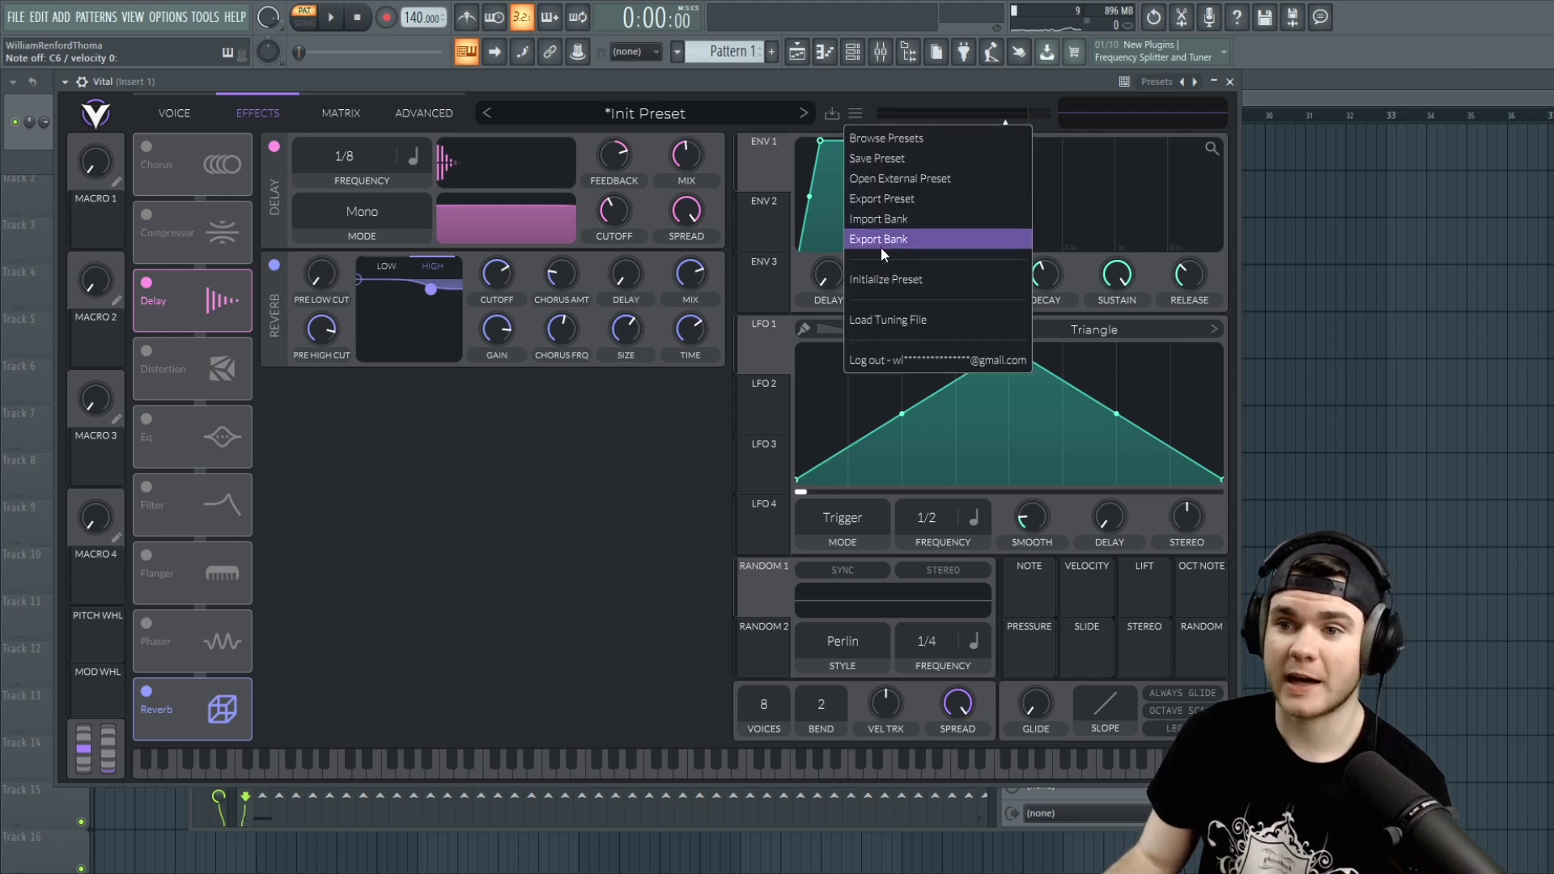
left_click(880, 279)
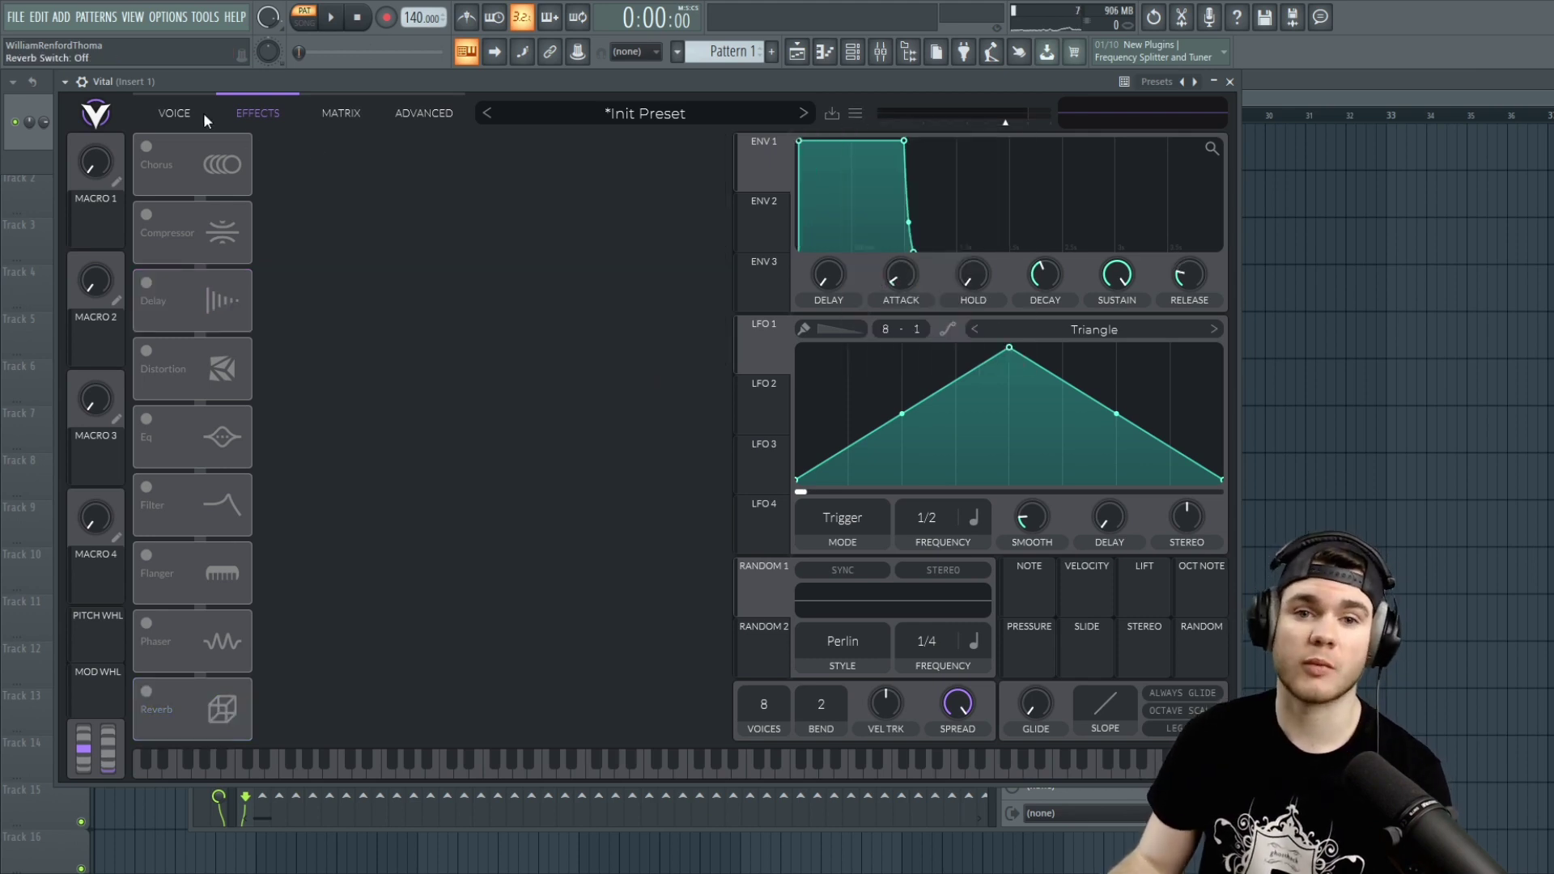
left_click(179, 113)
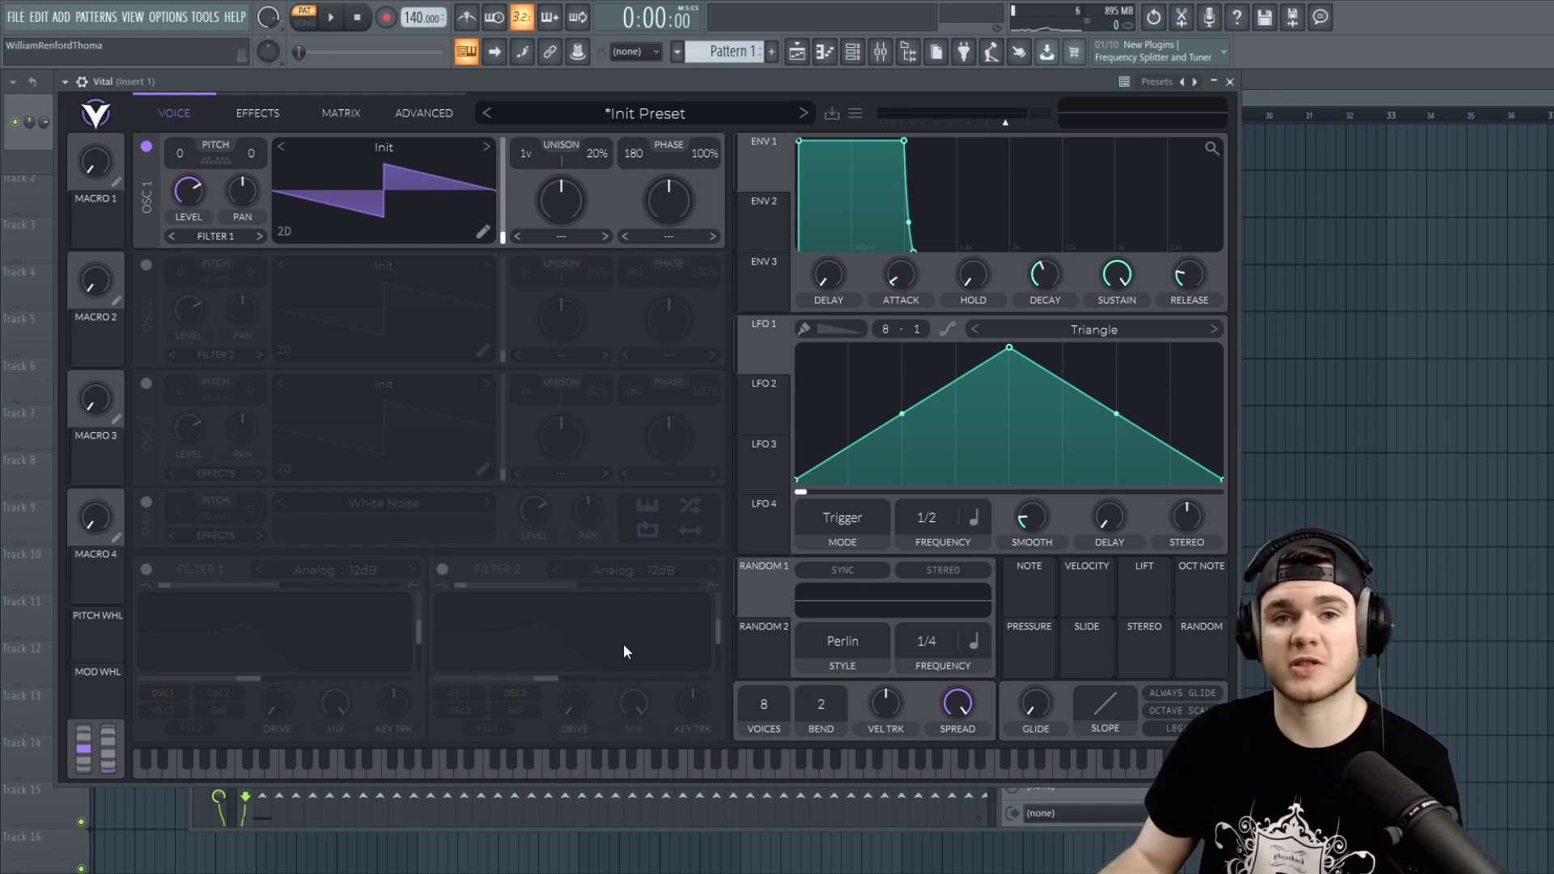
Step: Switch through oscillators 1, 2, 3 and the sampler one at a time, ending with only oscillator 1 enabled
left_click(145, 151)
left_click(147, 264)
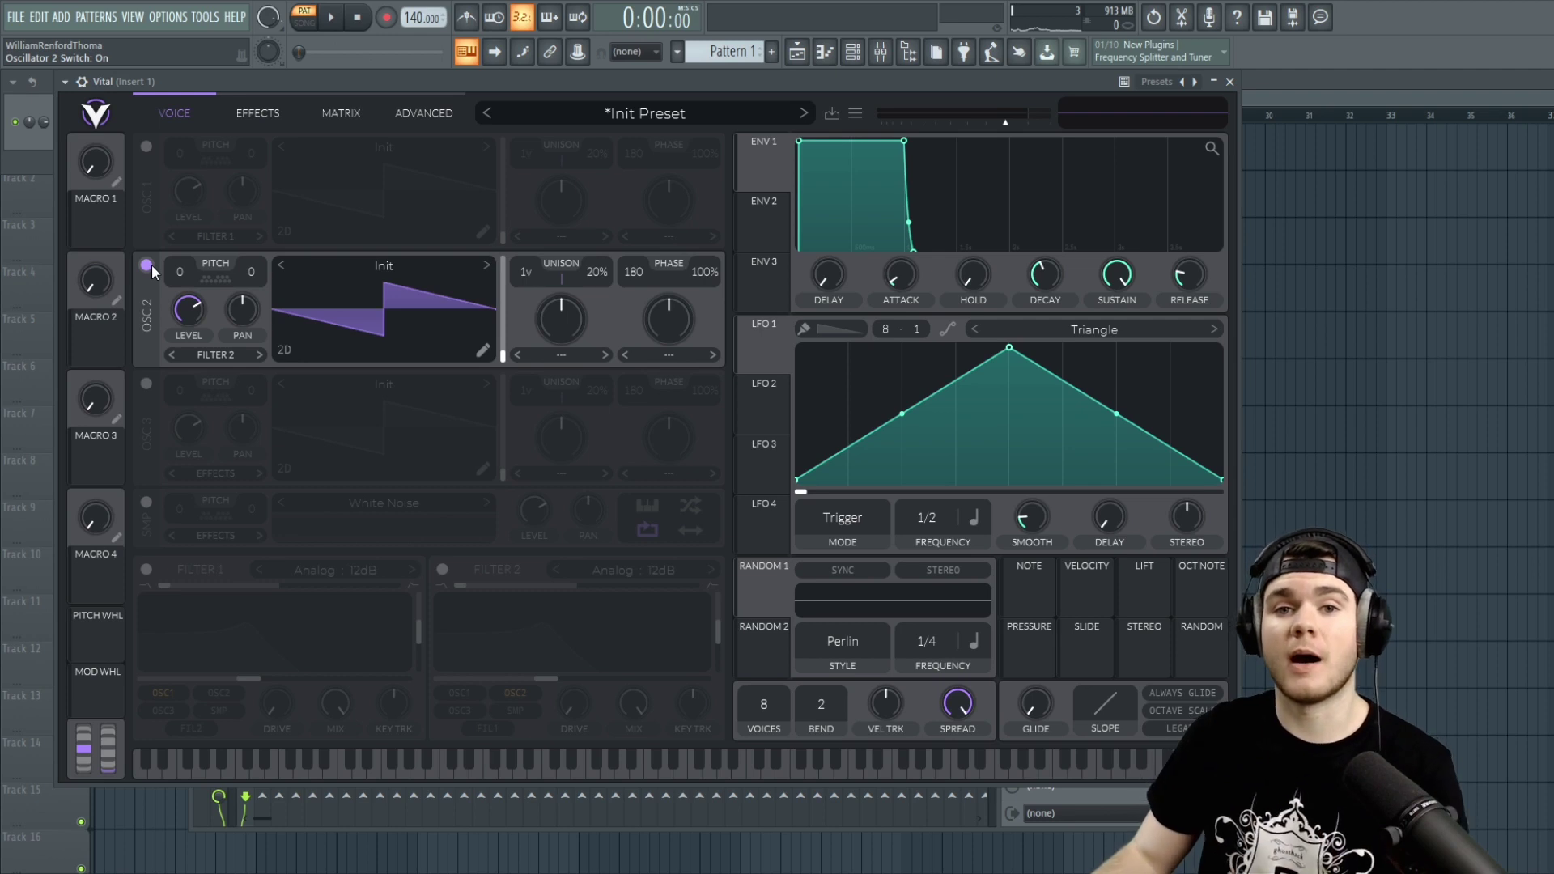
left_click(147, 264)
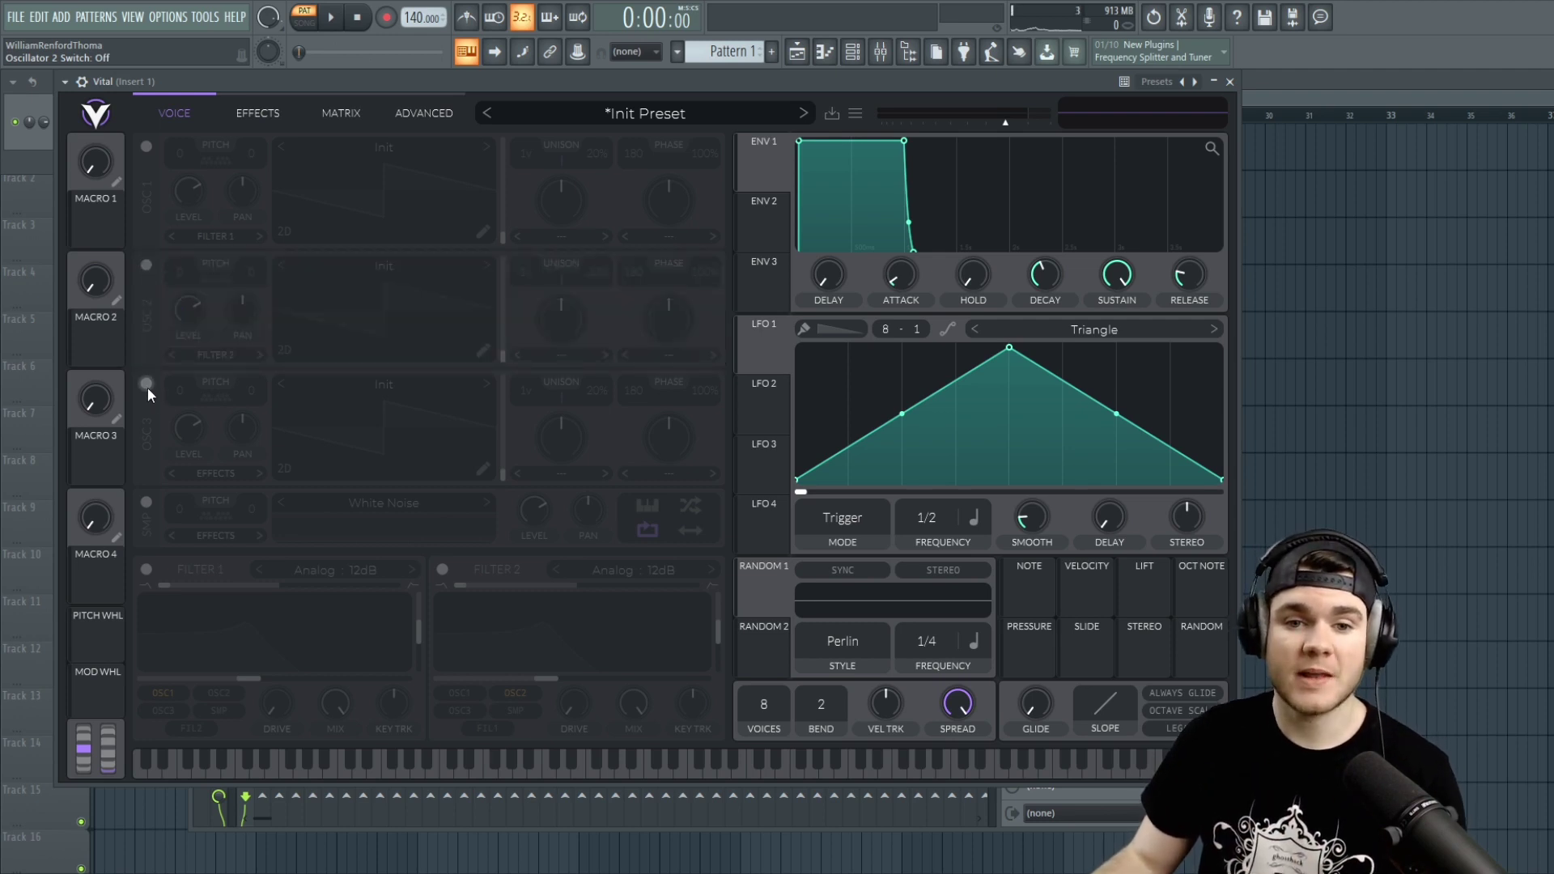
left_click(147, 383)
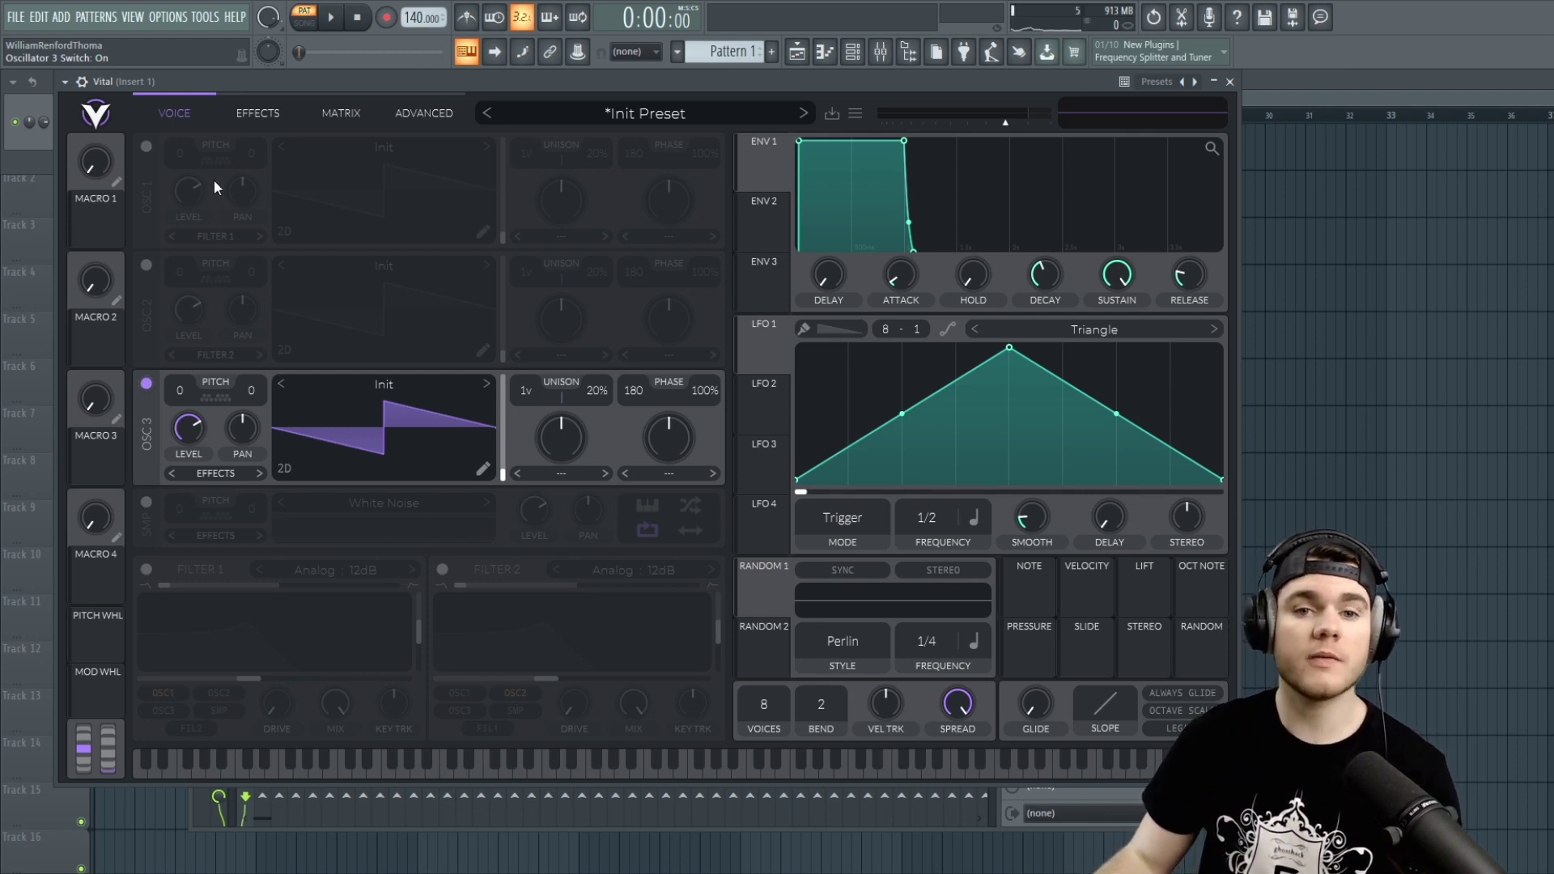
left_click(146, 384)
left_click(148, 503)
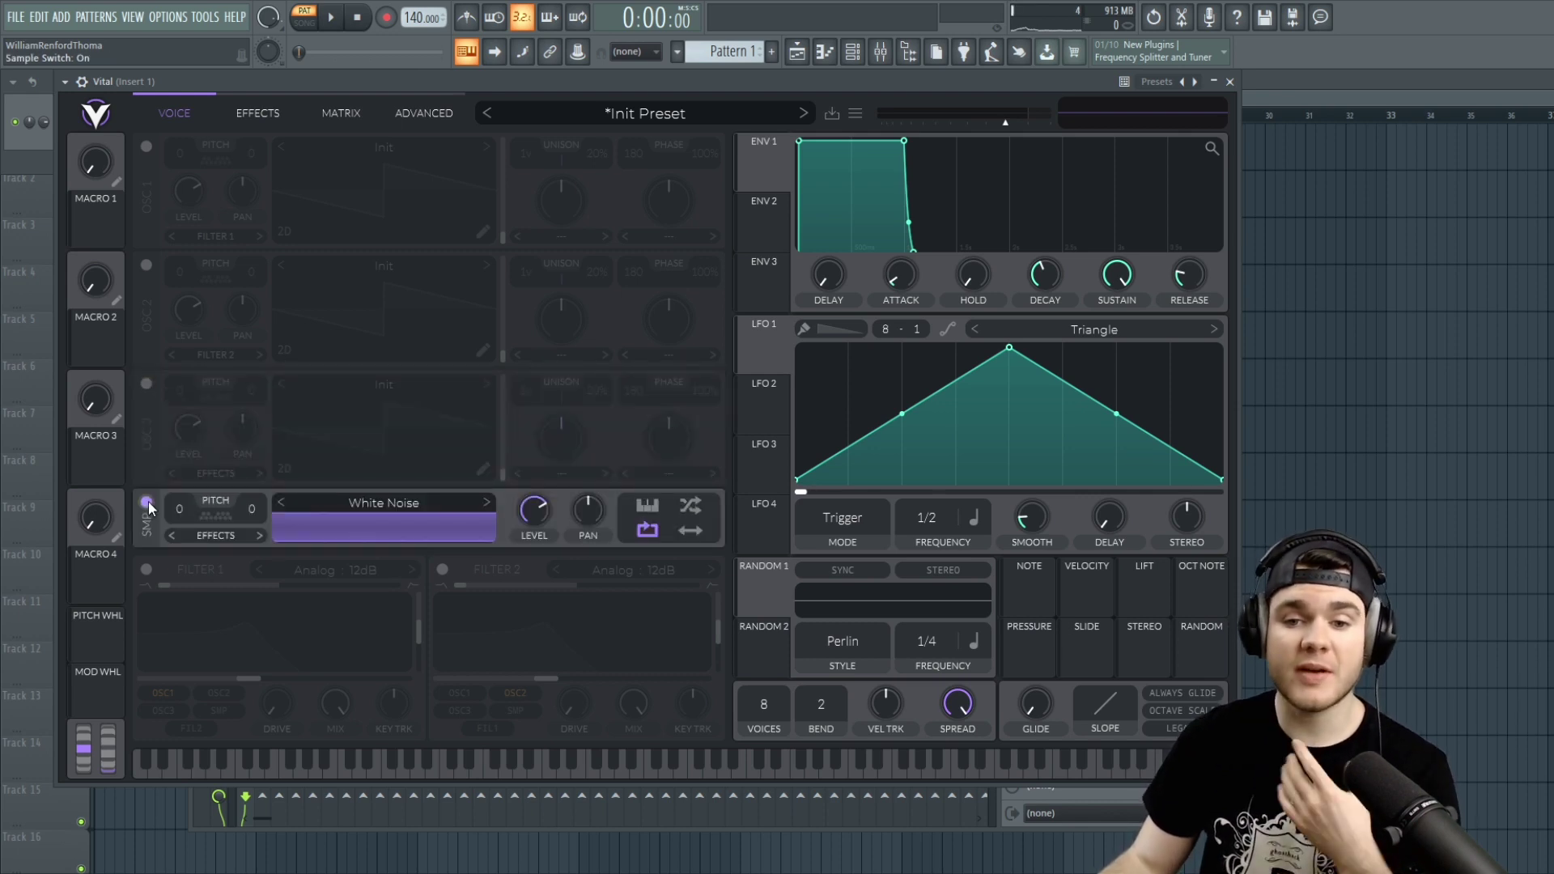
left_click(147, 503)
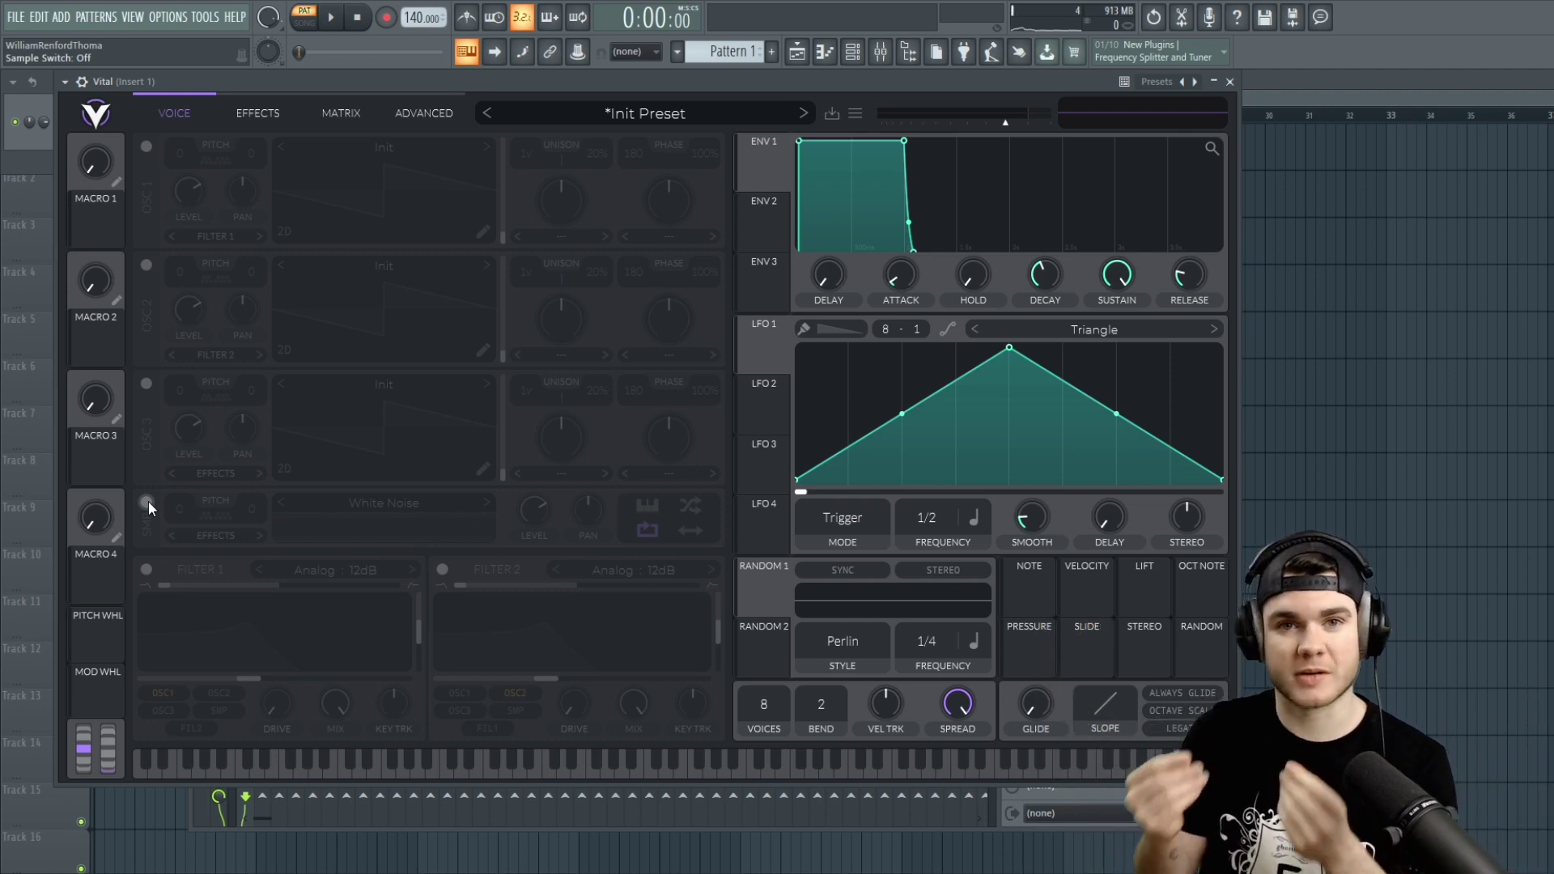
left_click(147, 147)
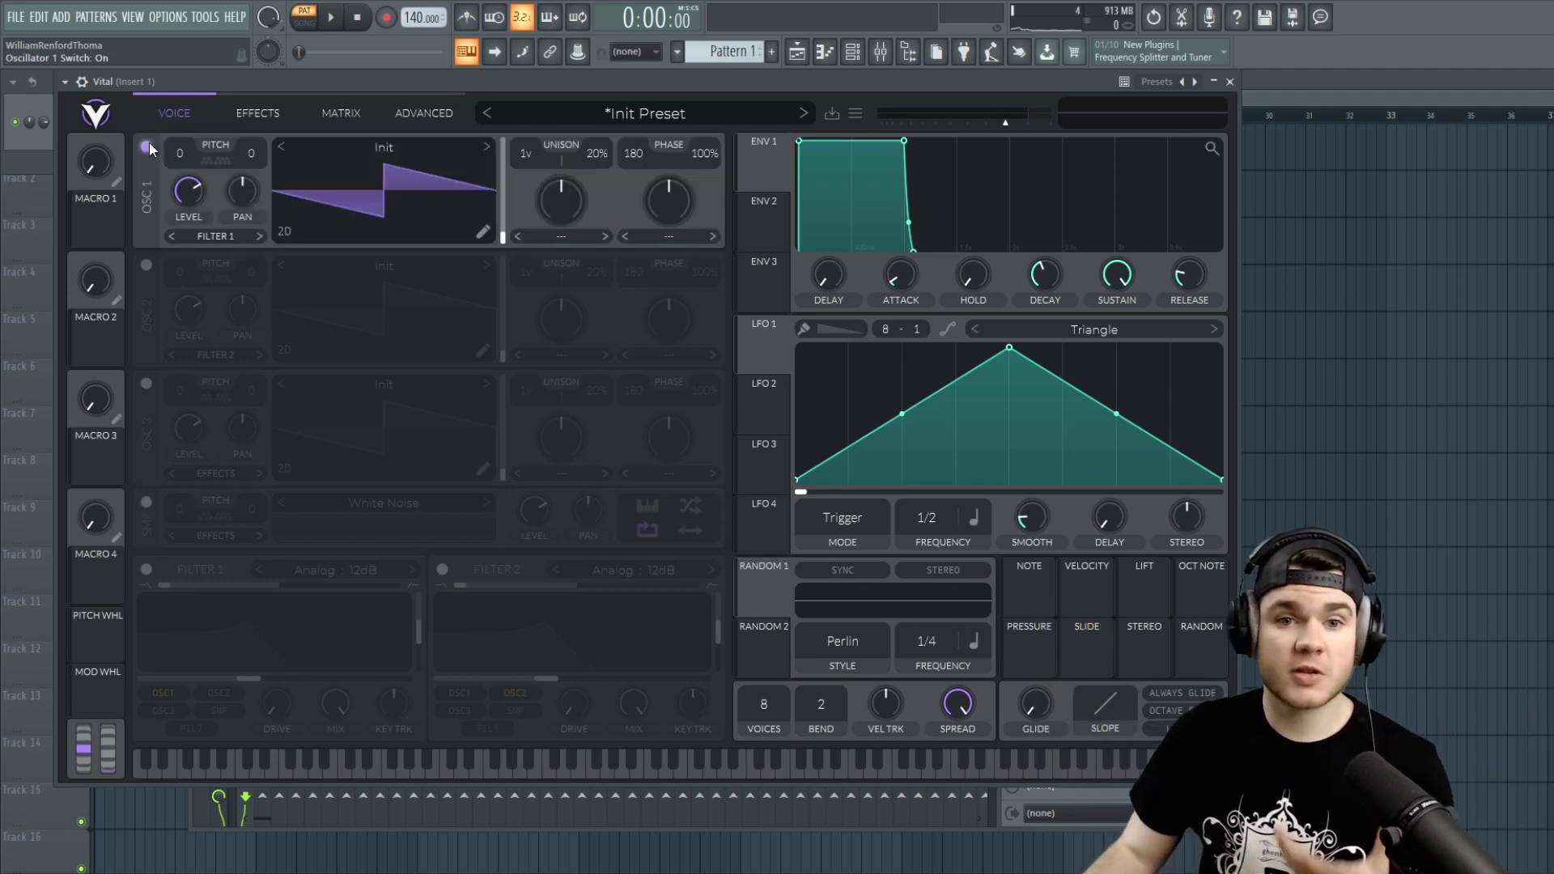
Step: Browse the available wavetables and load Granular Upgrade into oscillator 1
left_click(372, 146)
scroll(861, 249, "down", 3)
left_click(861, 250)
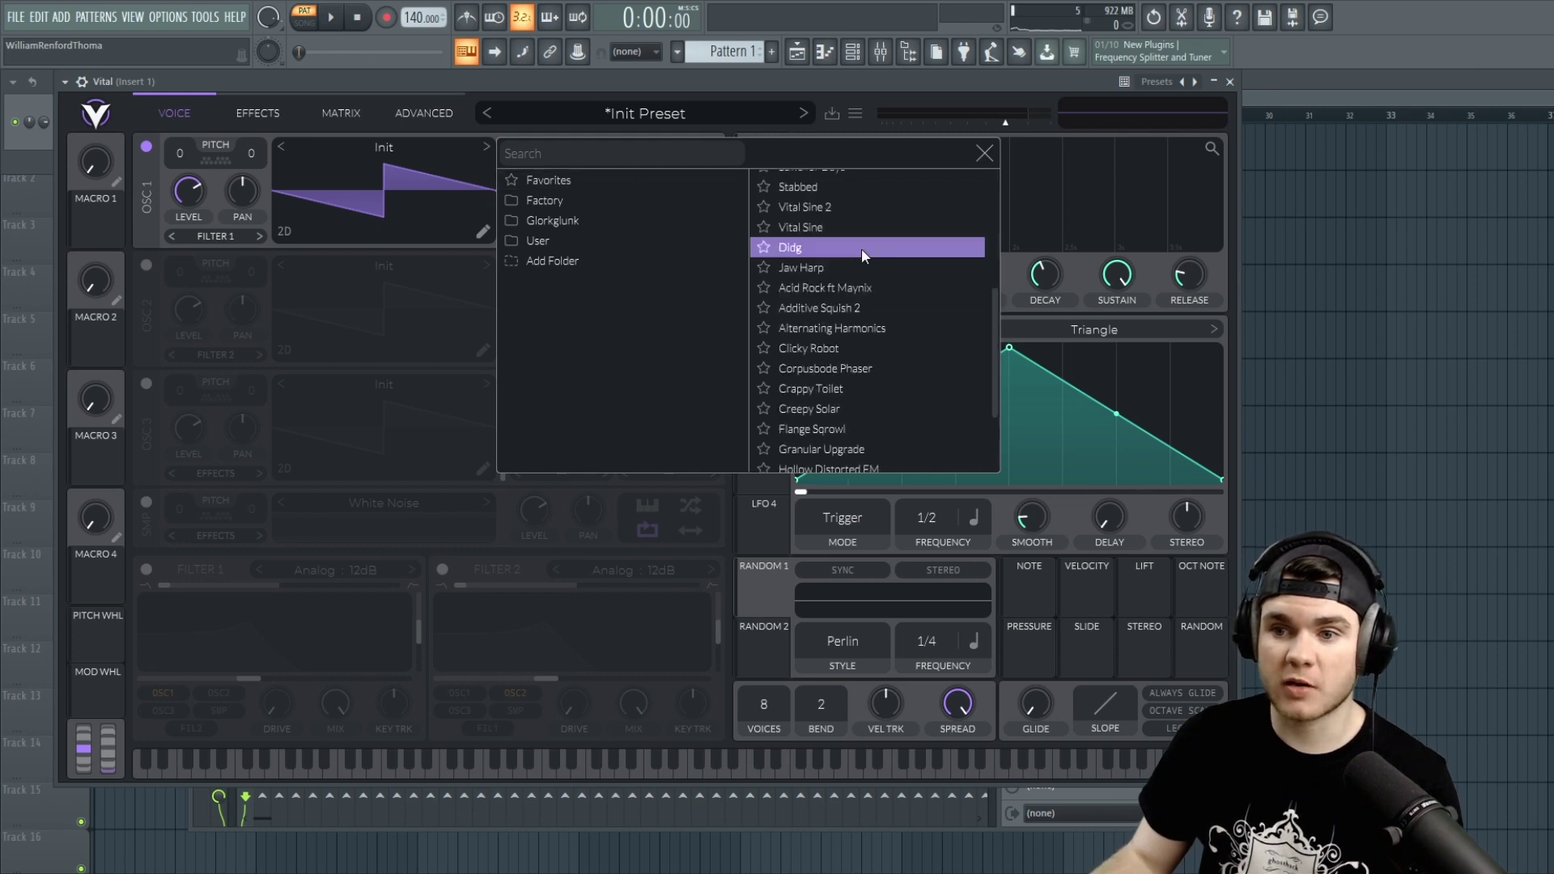
scroll(861, 249, "down", 1)
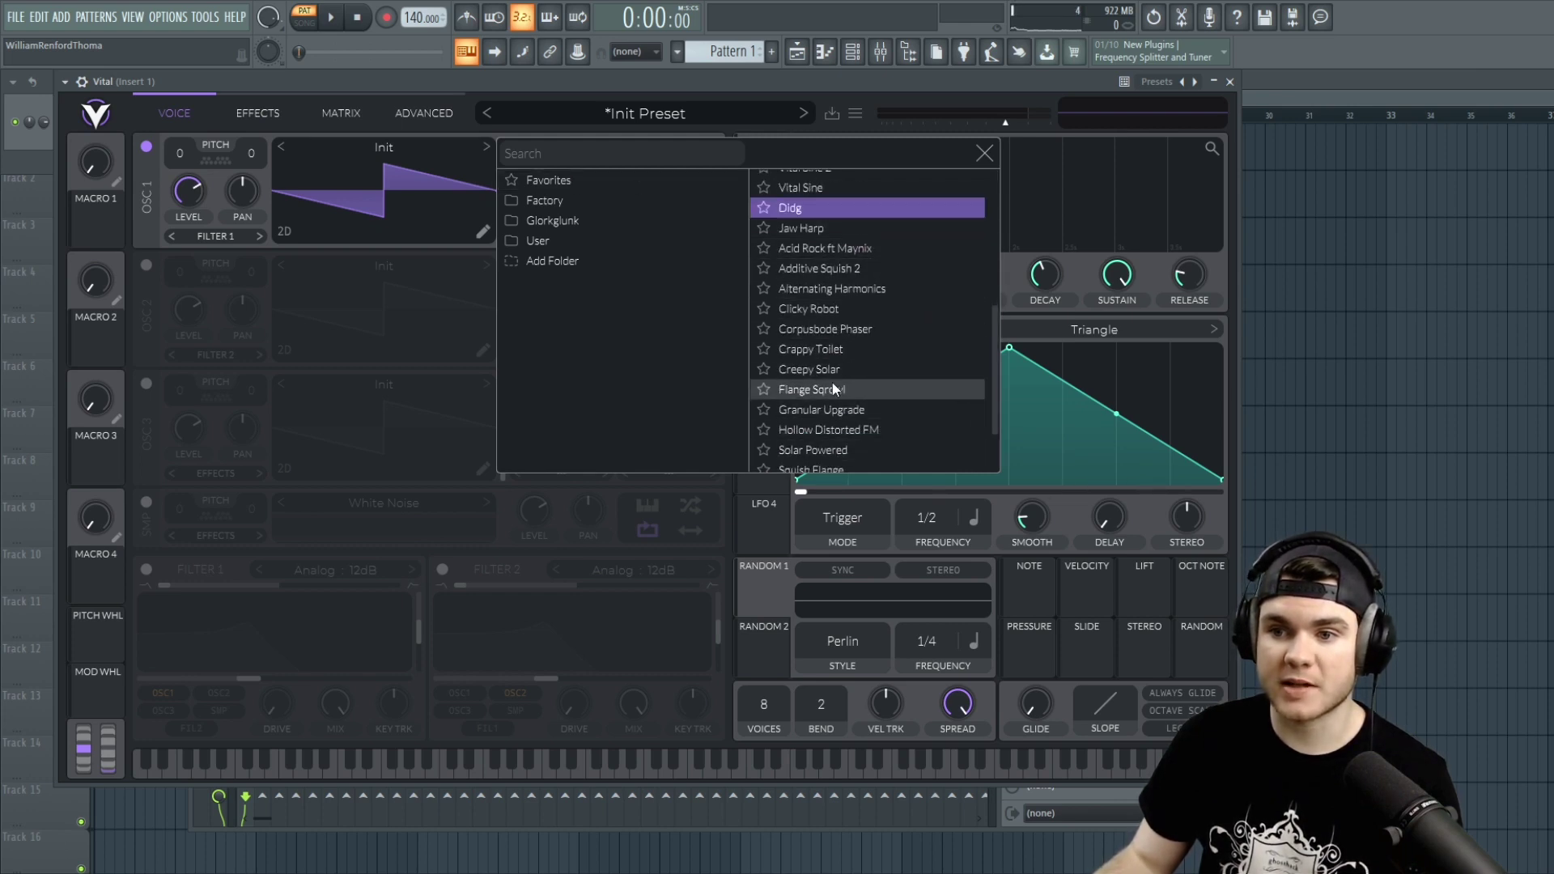
left_click(815, 351)
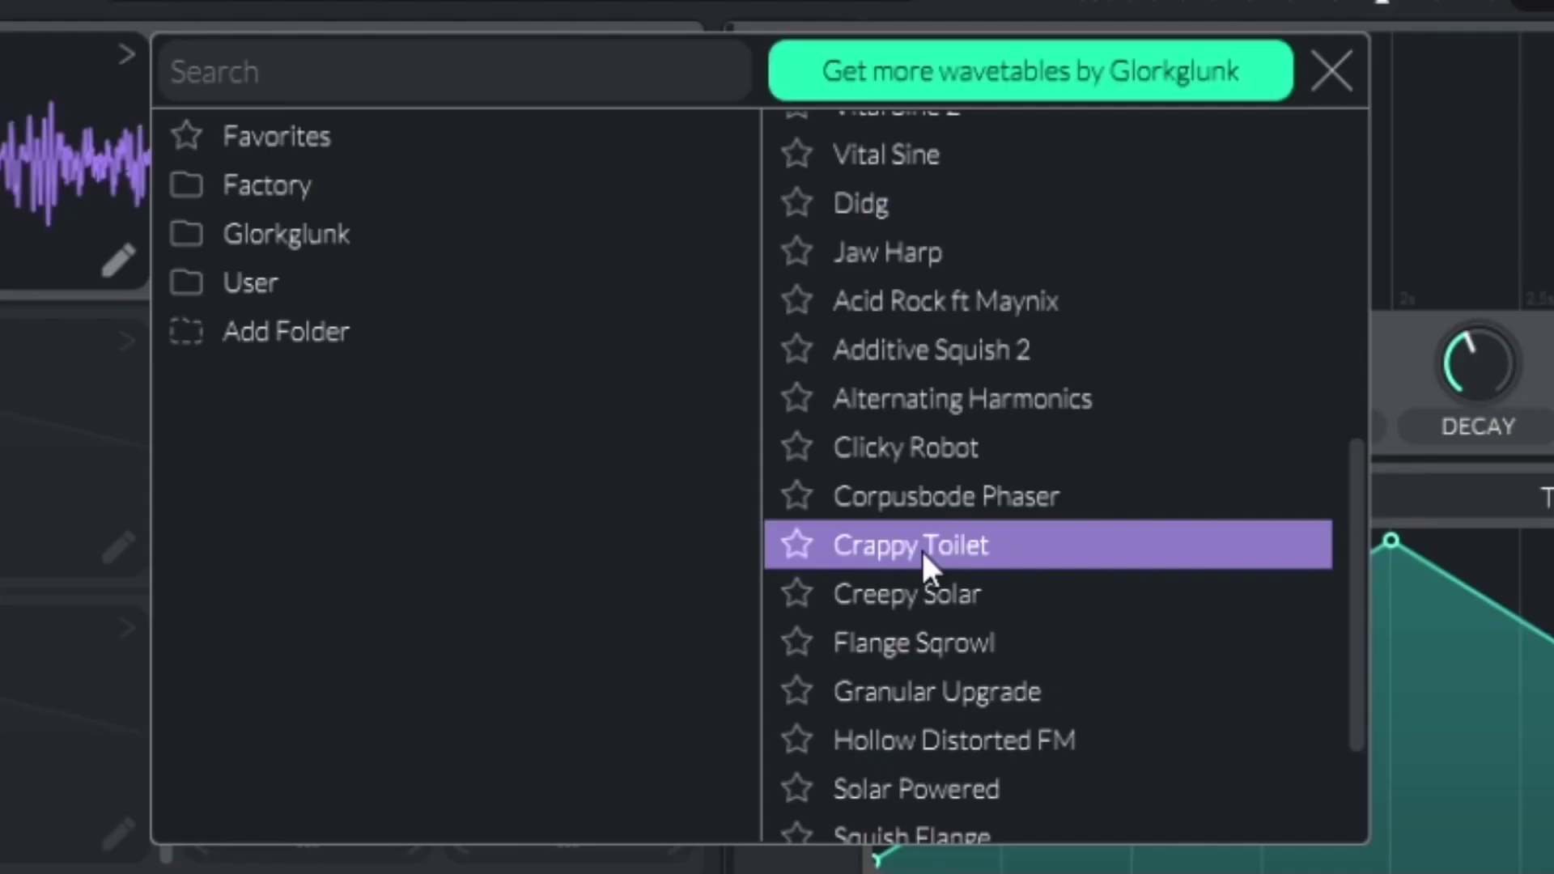
left_click_drag(512, 160, 513, 112)
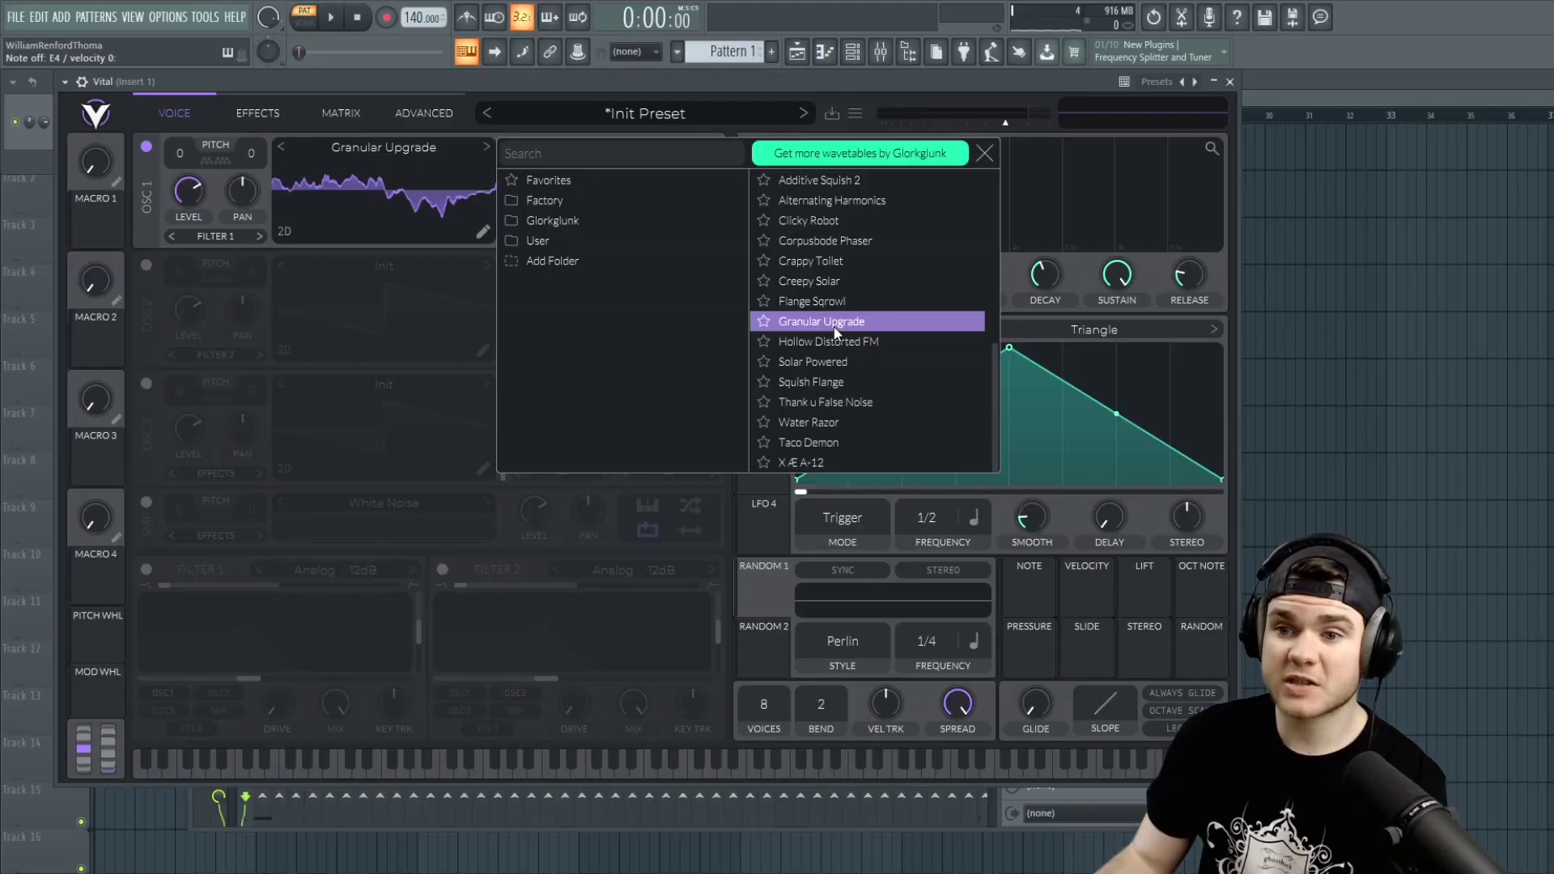
left_click(986, 154)
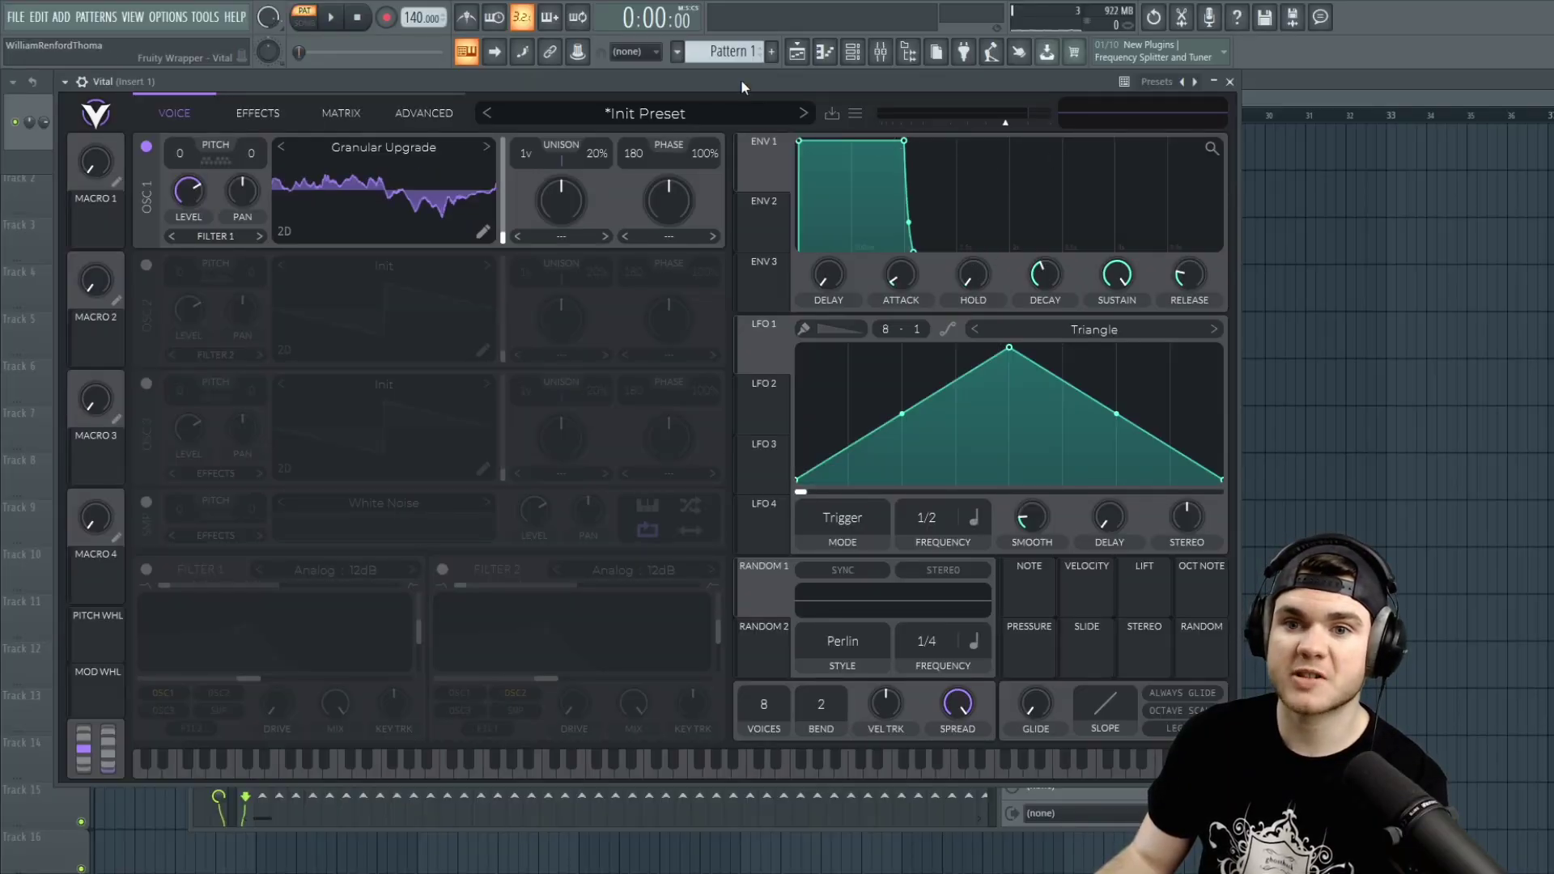
Step: Raise oscillator 1's wavetable position and modulate it with LFO 1 at a frequency of 1/1
mouse_move(502, 235)
left_mouse_down()
mouse_move(510, 124)
mouse_move(504, 235)
mouse_move(505, 177)
mouse_move(490, 231)
mouse_move(503, 214)
left_mouse_up()
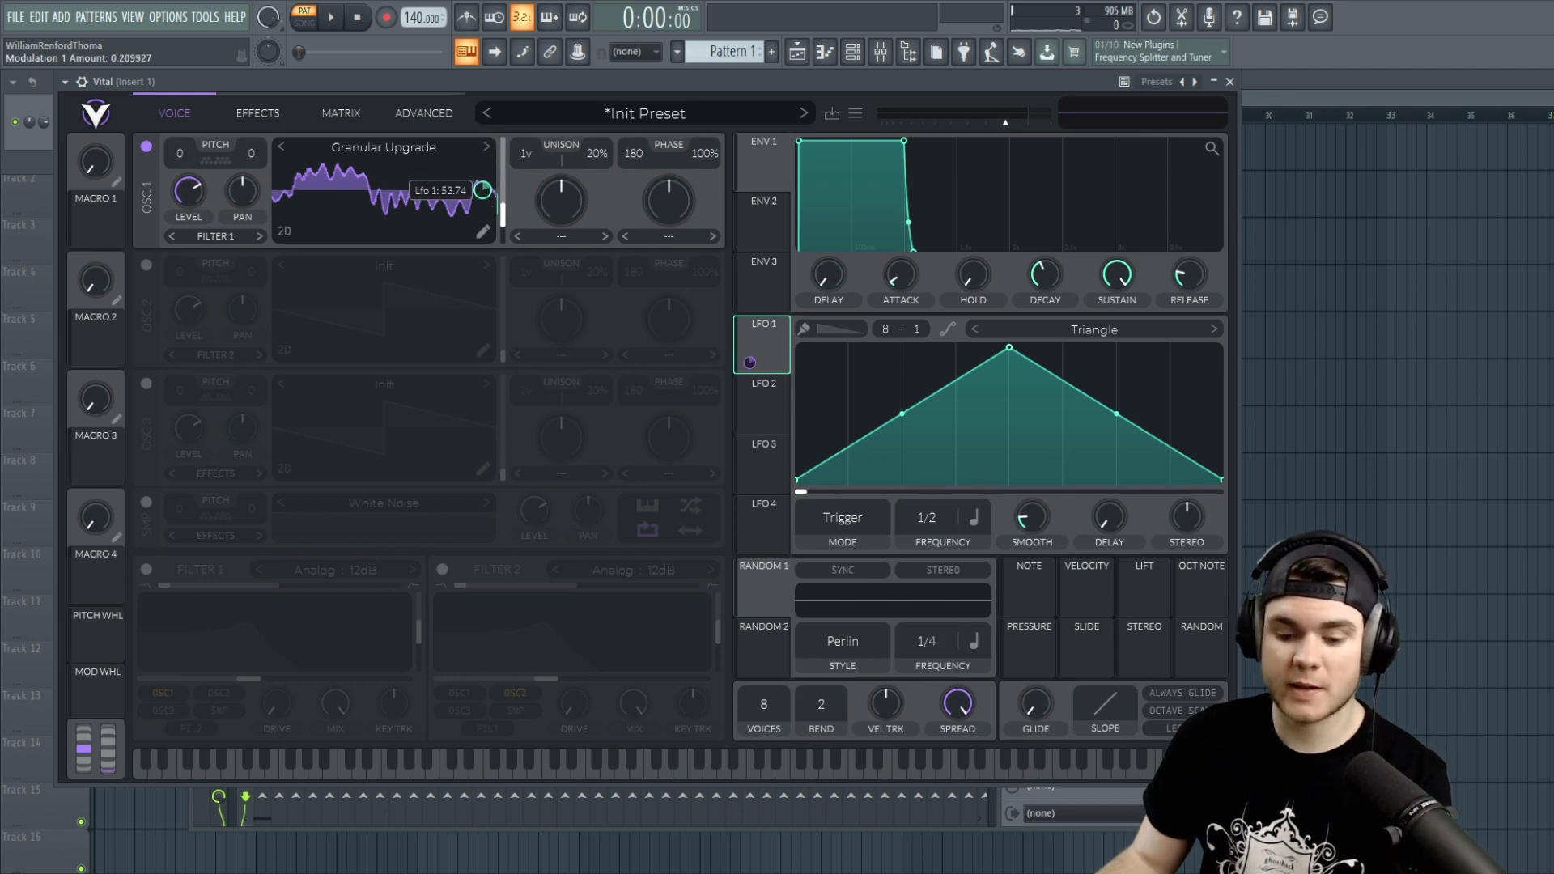
left_click_drag(488, 198, 488, 192)
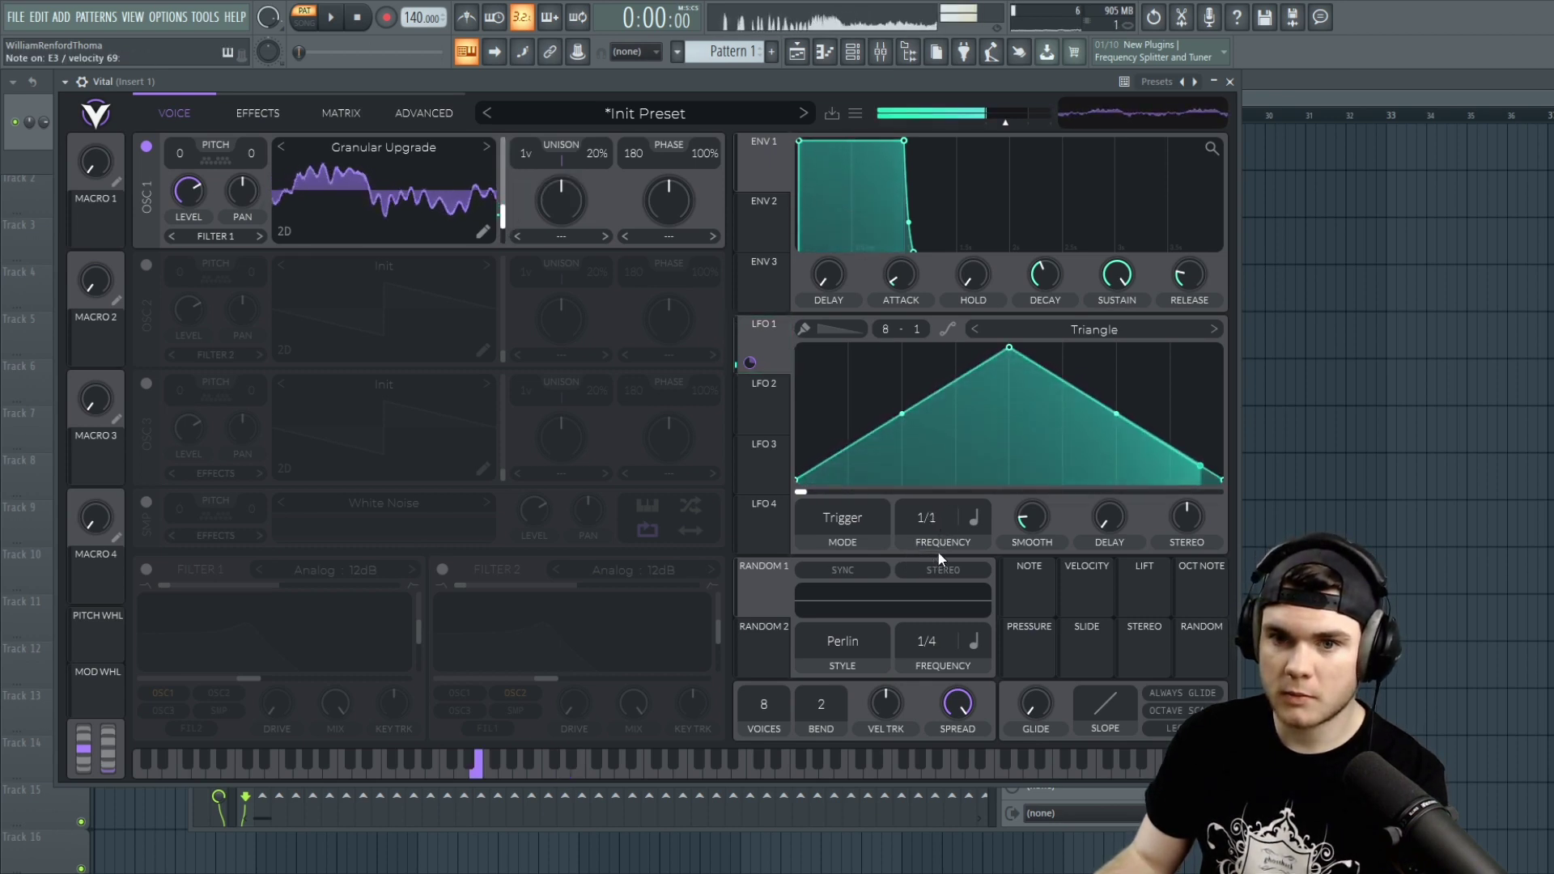
Step: Set oscillator 1's unison to 11 voices with 15% detune, and lengthen envelope 1's attack and release
left_click_drag(531, 152, 543, 57)
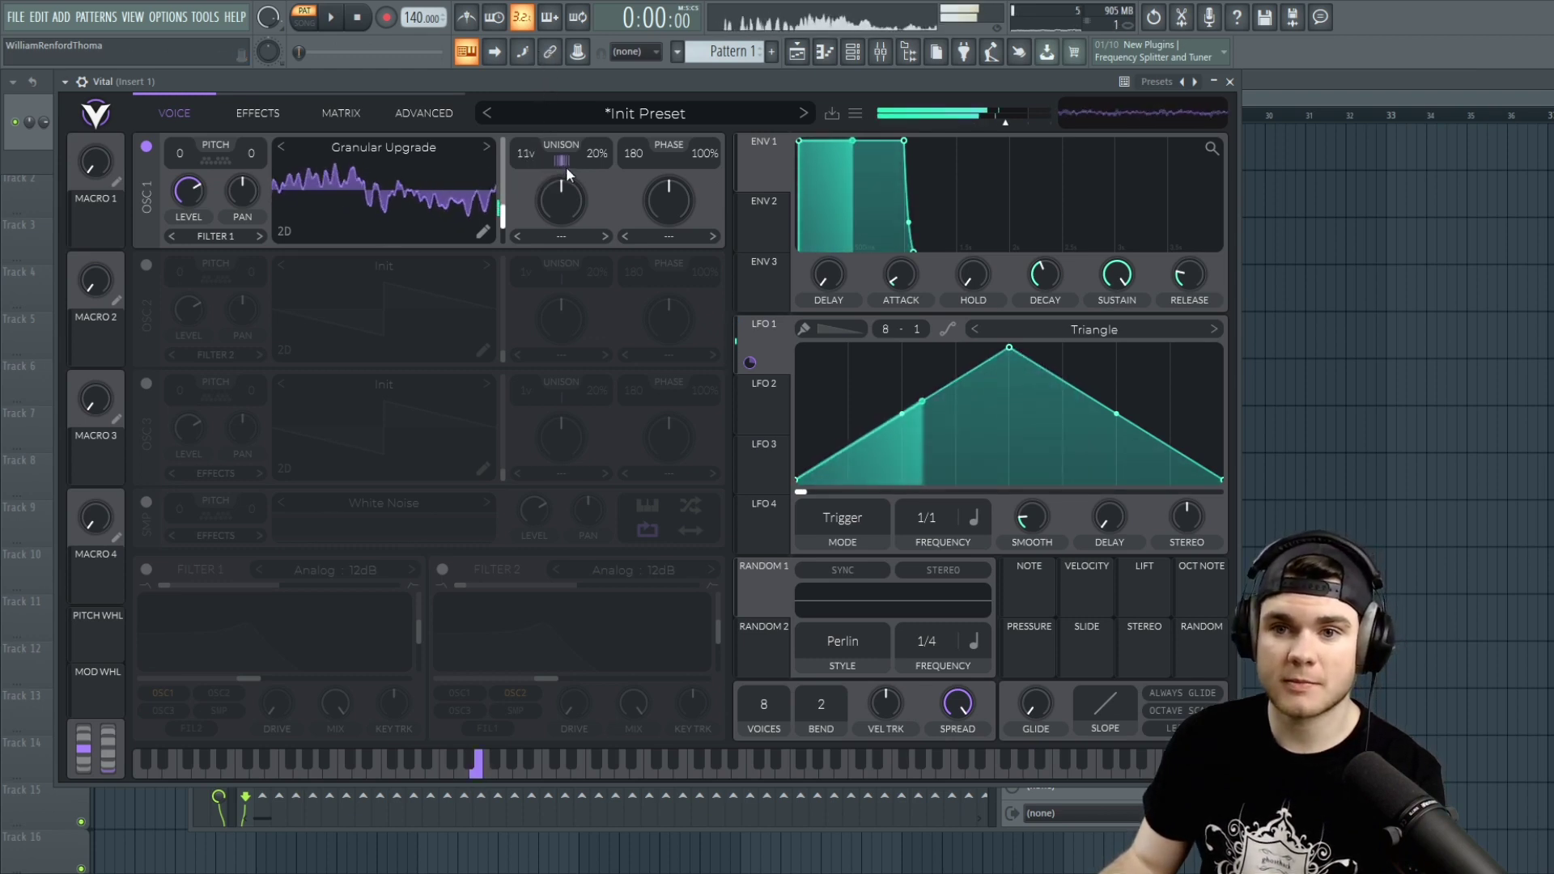
mouse_move(591, 153)
left_mouse_down()
mouse_move(590, 184)
mouse_move(595, 152)
left_mouse_up()
left_click_drag(910, 269, 910, 234)
left_click_drag(1187, 274, 1180, 244)
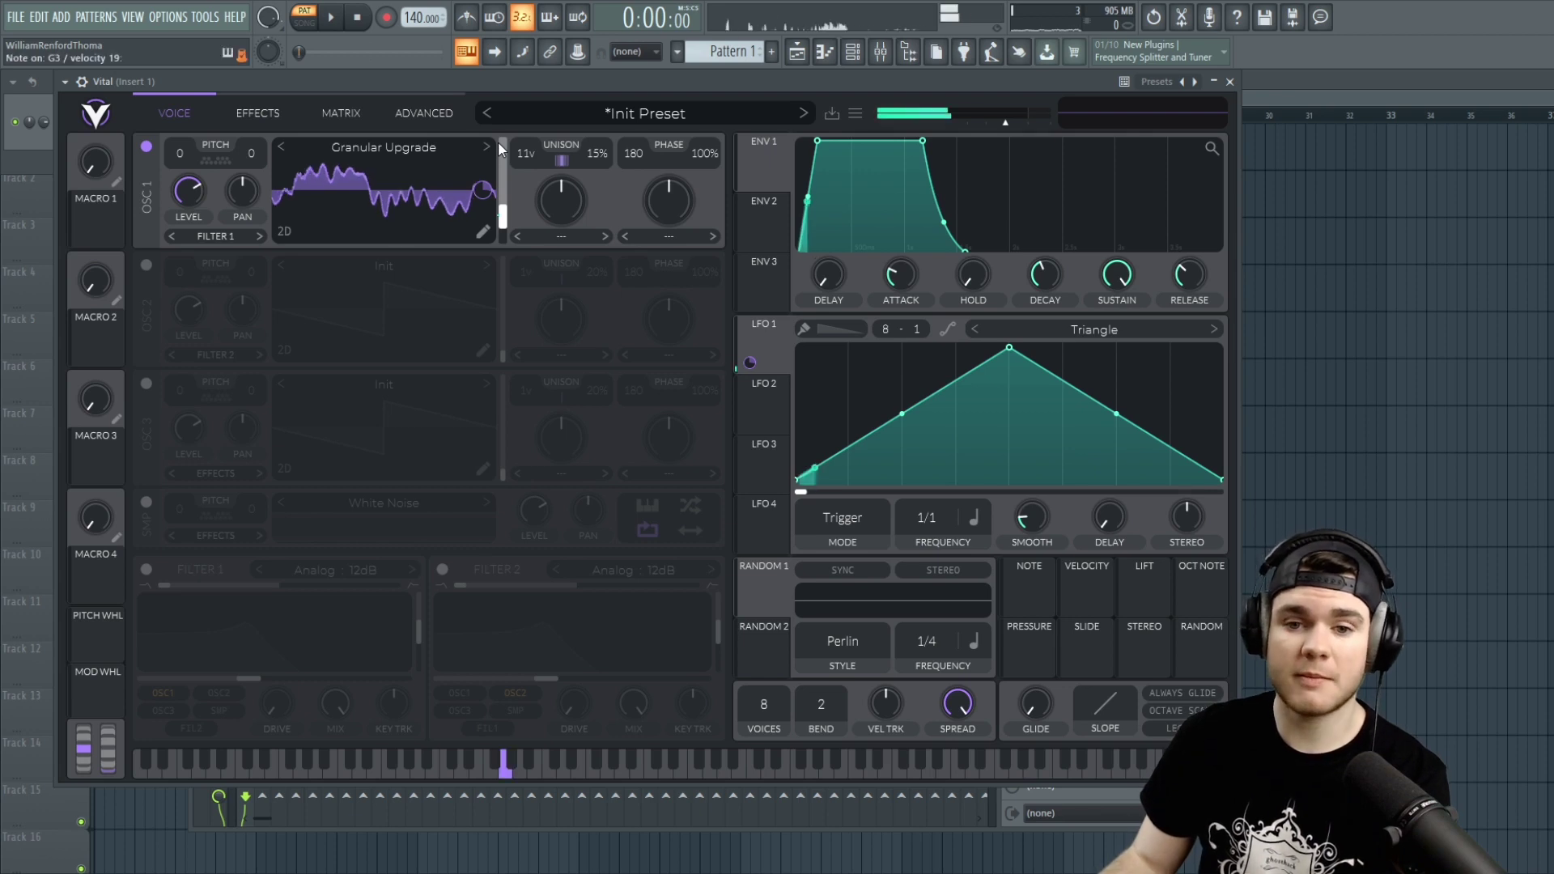
Step: Enable Filter 1, lower its resonance to the minimum and raise its cutoff moderately
left_click(146, 569)
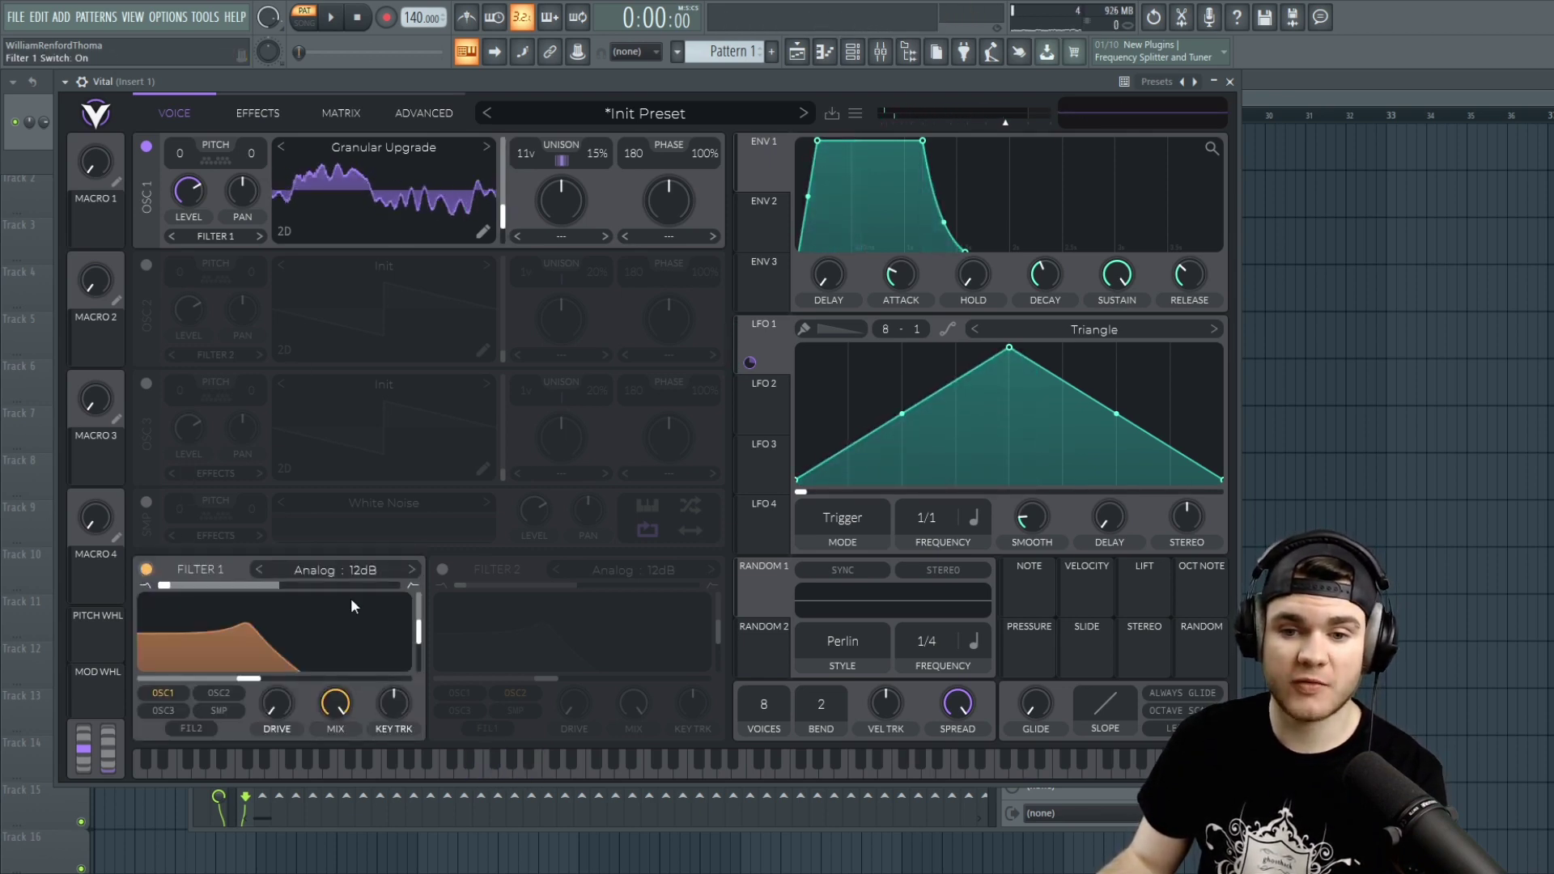
left_click_drag(418, 625, 419, 676)
left_click_drag(249, 678, 284, 682)
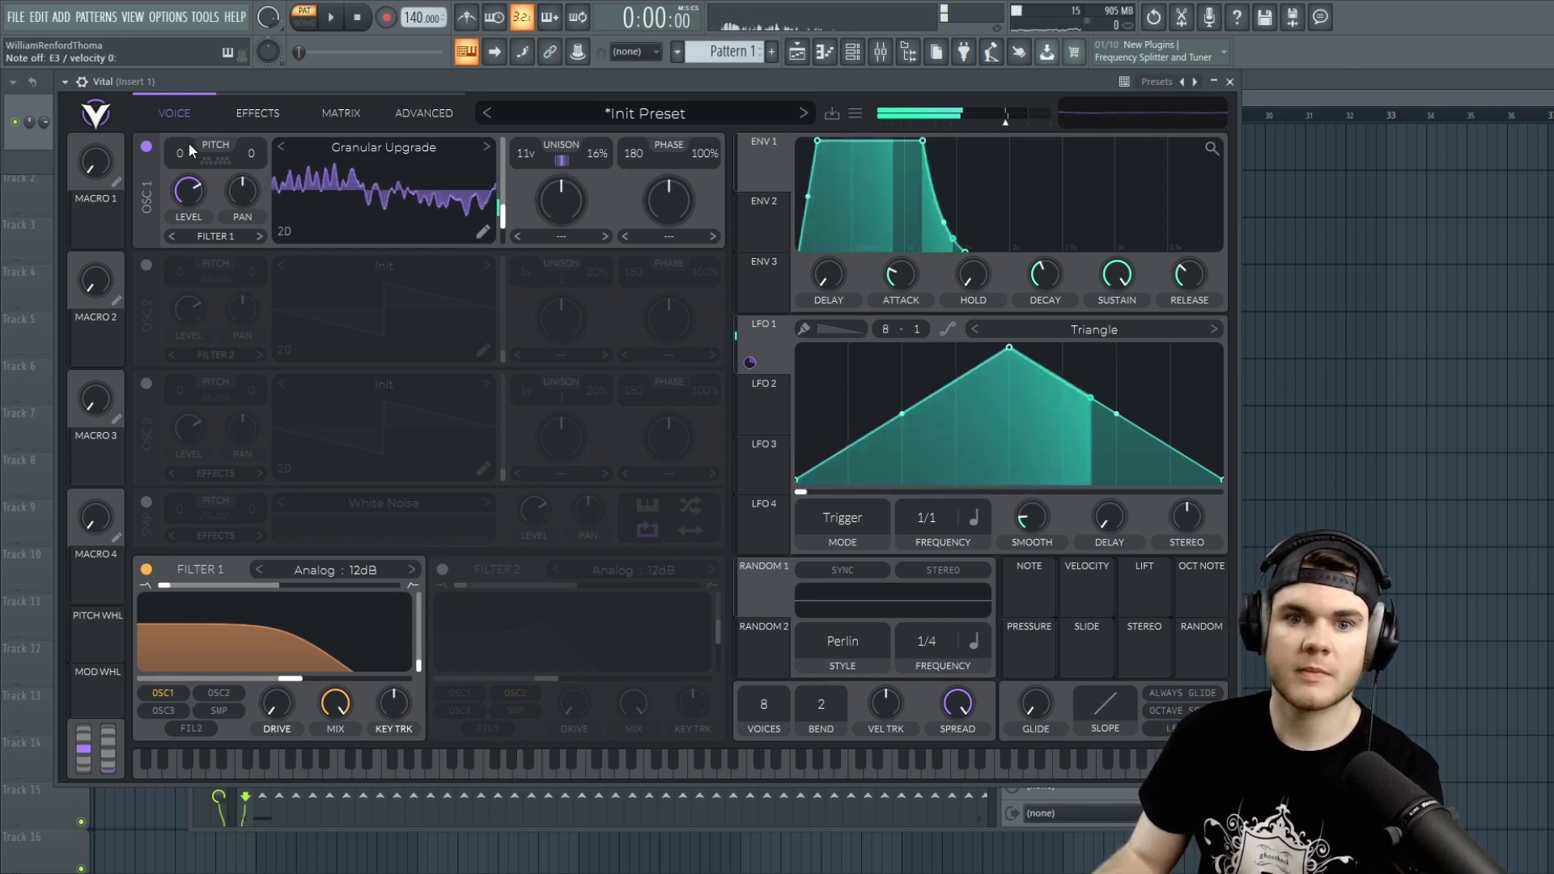
Step: Turn off oscillator 1, enable oscillator 2 and load the Crappy Toilet wavetable into it
left_click(145, 147)
left_click(146, 265)
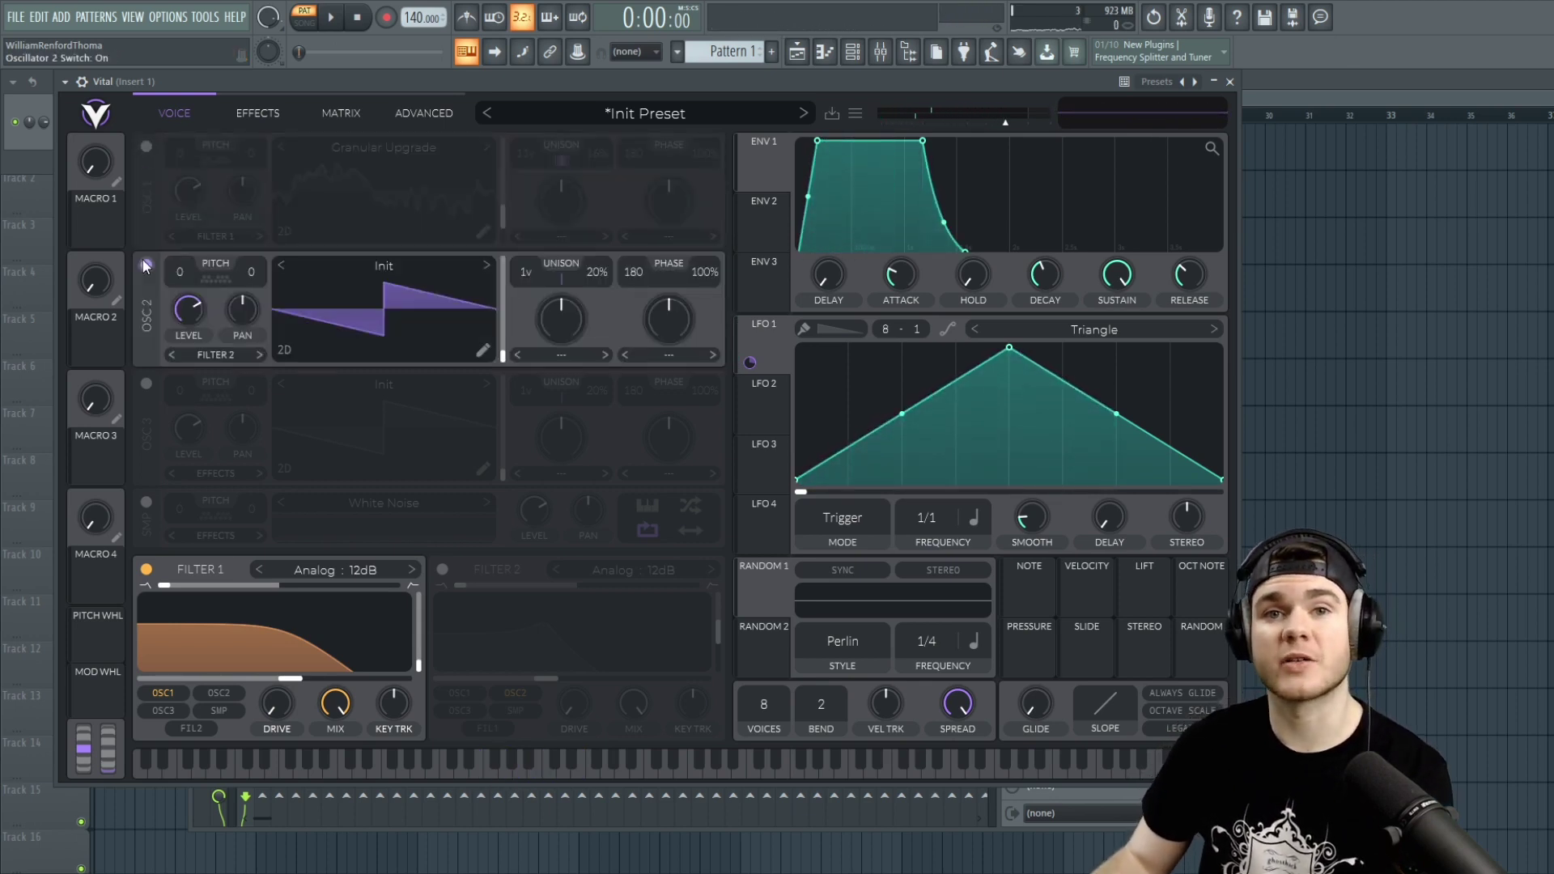
left_click(353, 261)
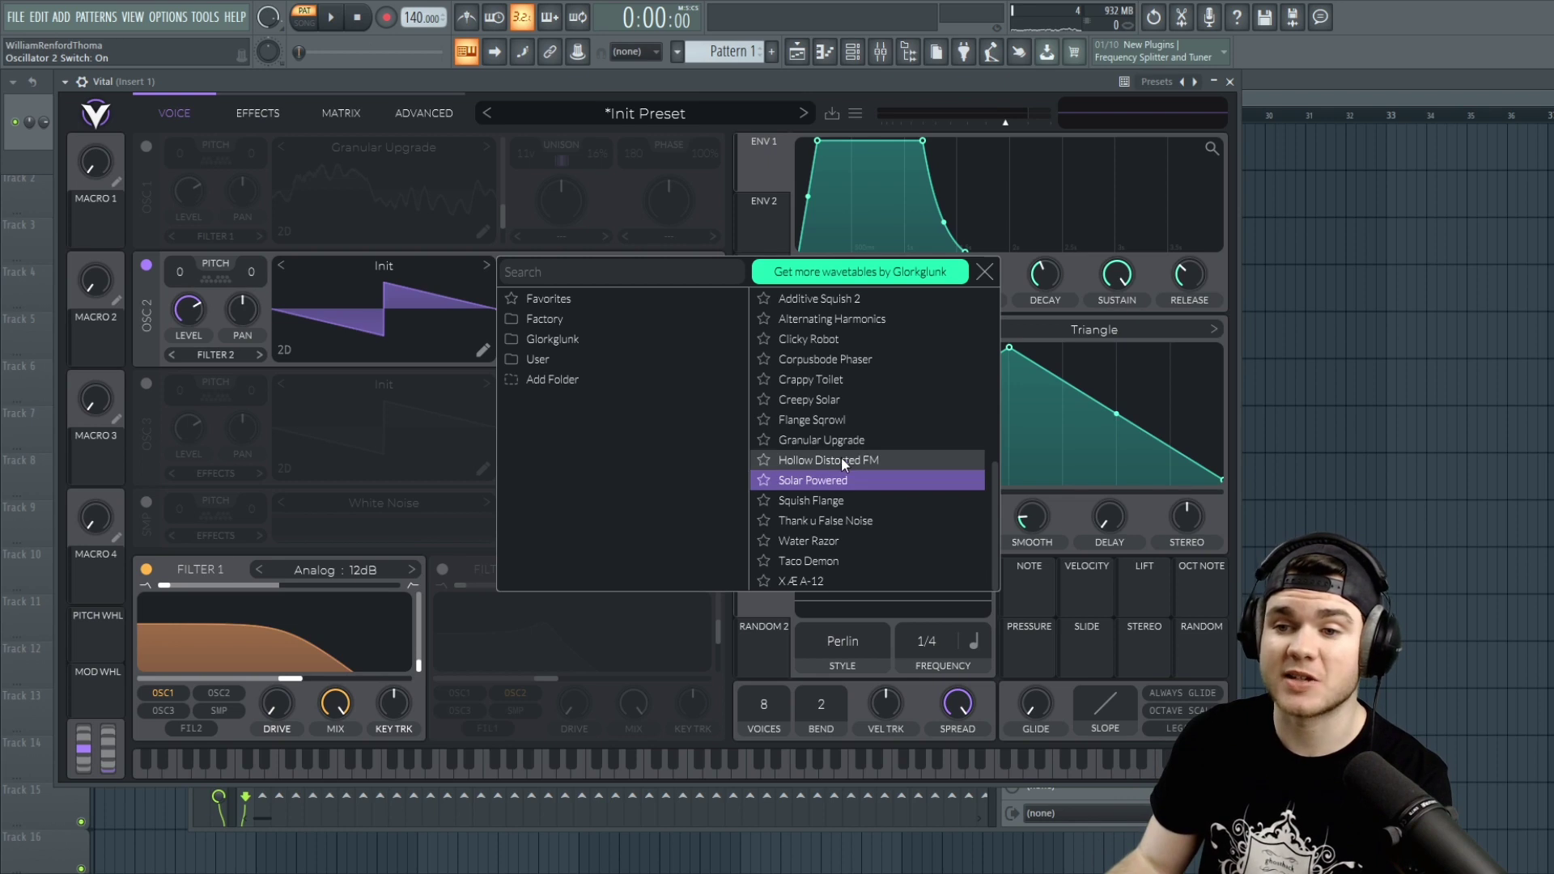
left_click(848, 386)
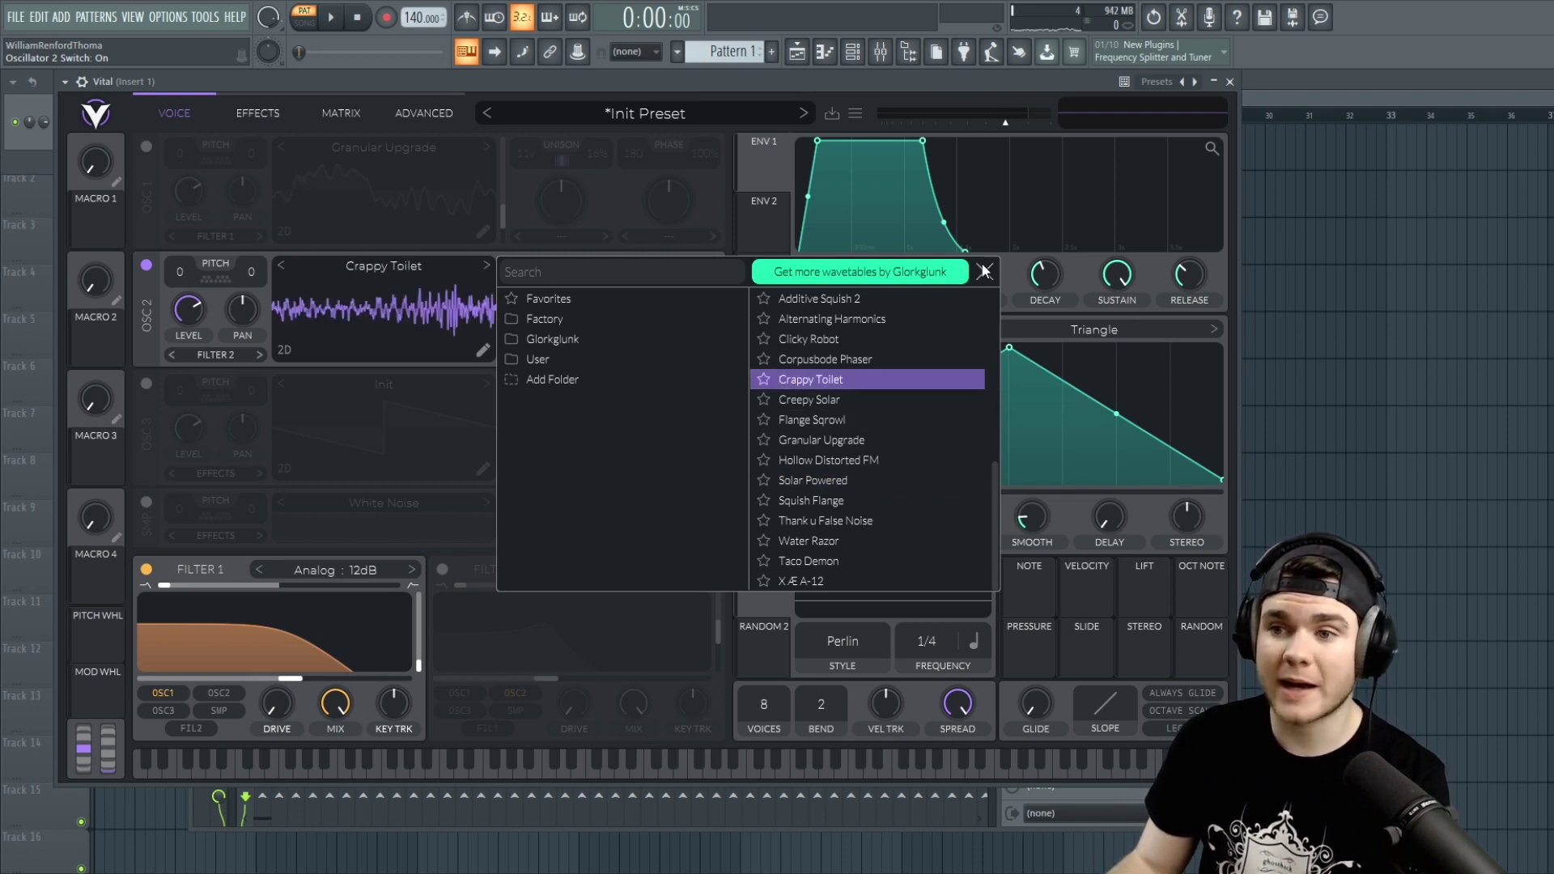
left_click(984, 272)
Step: Transpose oscillator 2 up 12 semitones and set its wavetable position to about 82
left_click_drag(496, 327, 512, 245)
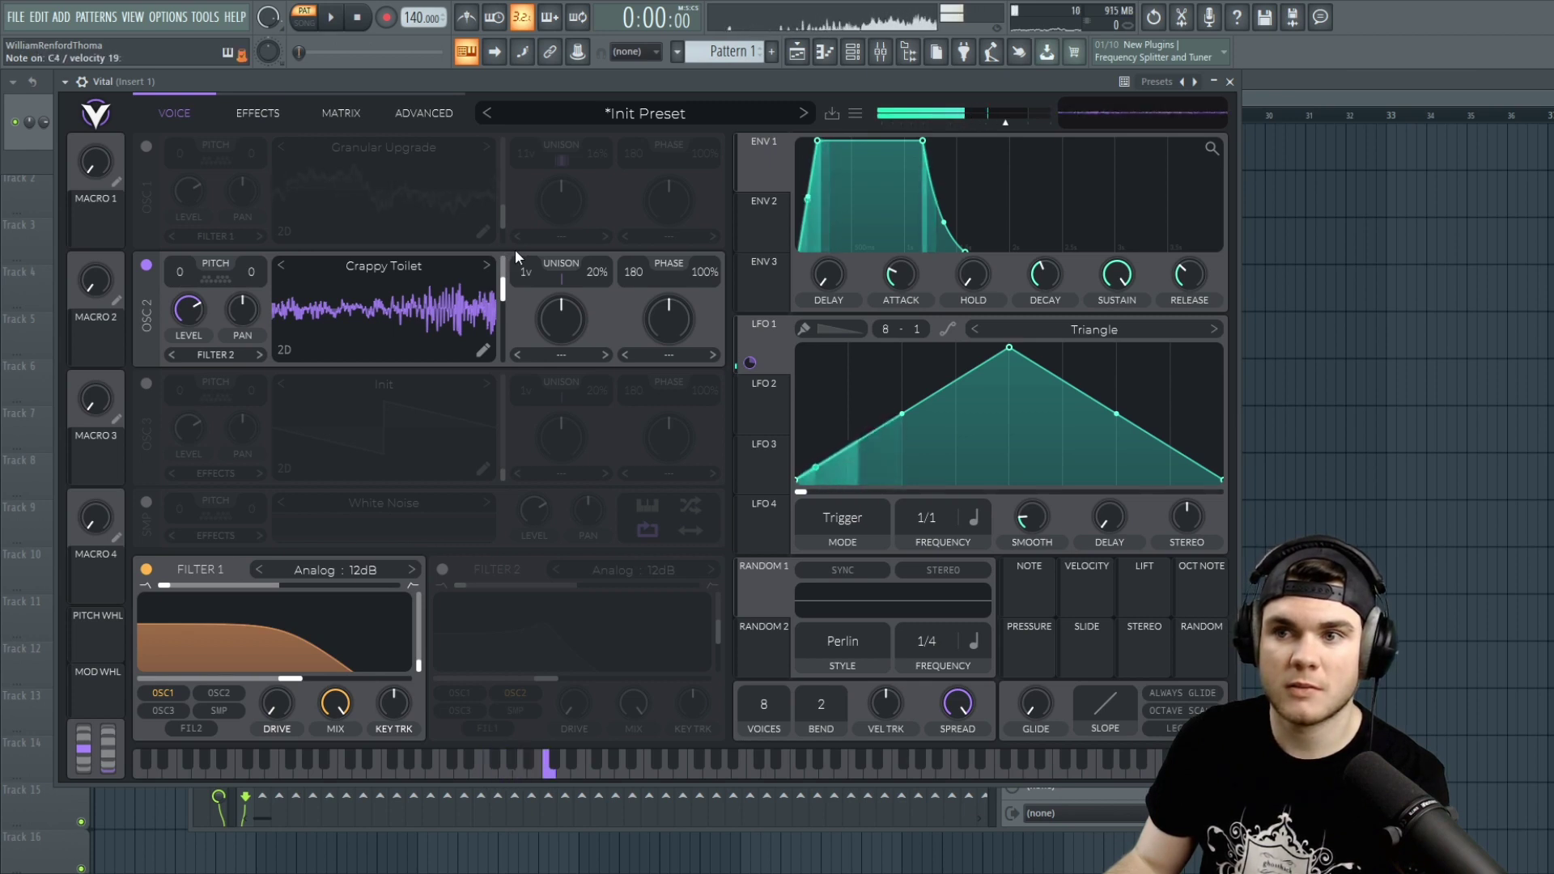
left_click_drag(180, 272, 199, 188)
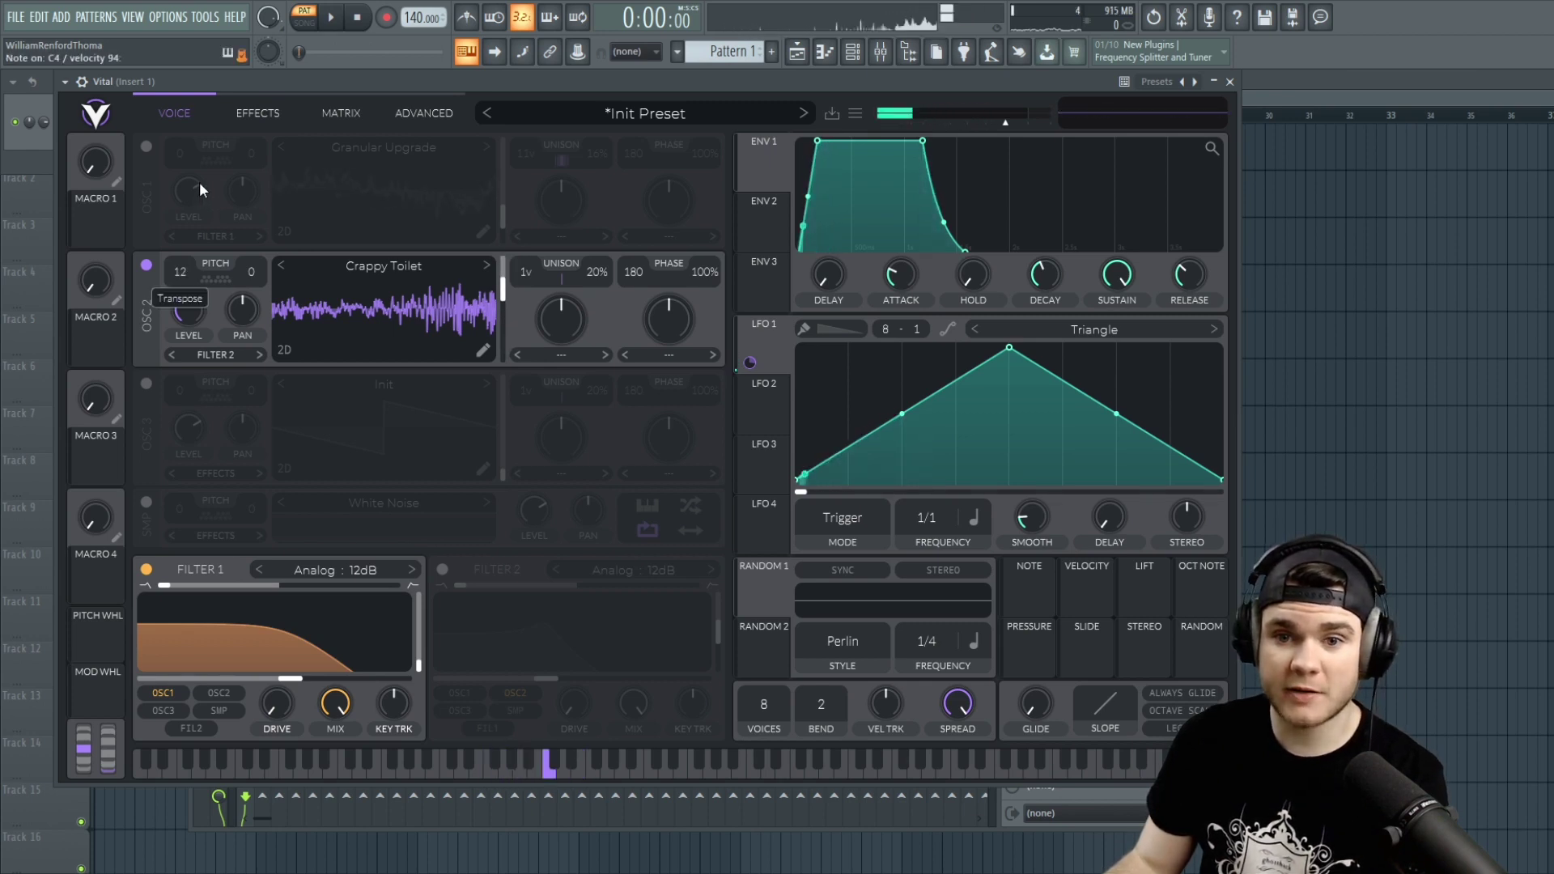
left_click_drag(502, 297, 492, 350)
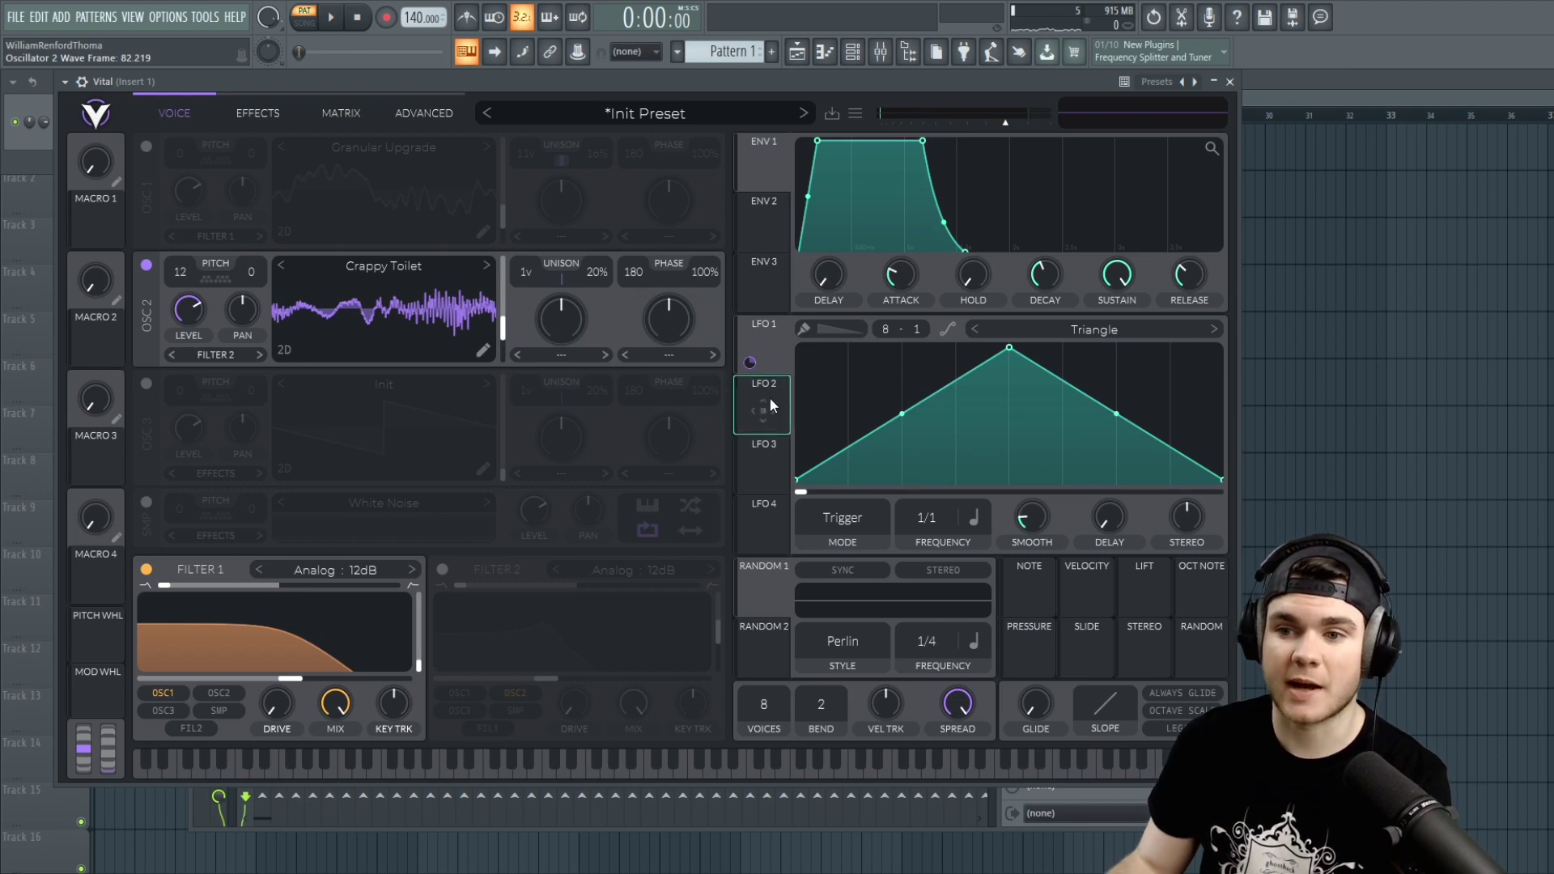
Step: Modulate oscillator 2's wavetable position with LFO 2, using a frequency of about 3.1 seconds
left_click_drag(769, 395, 483, 300)
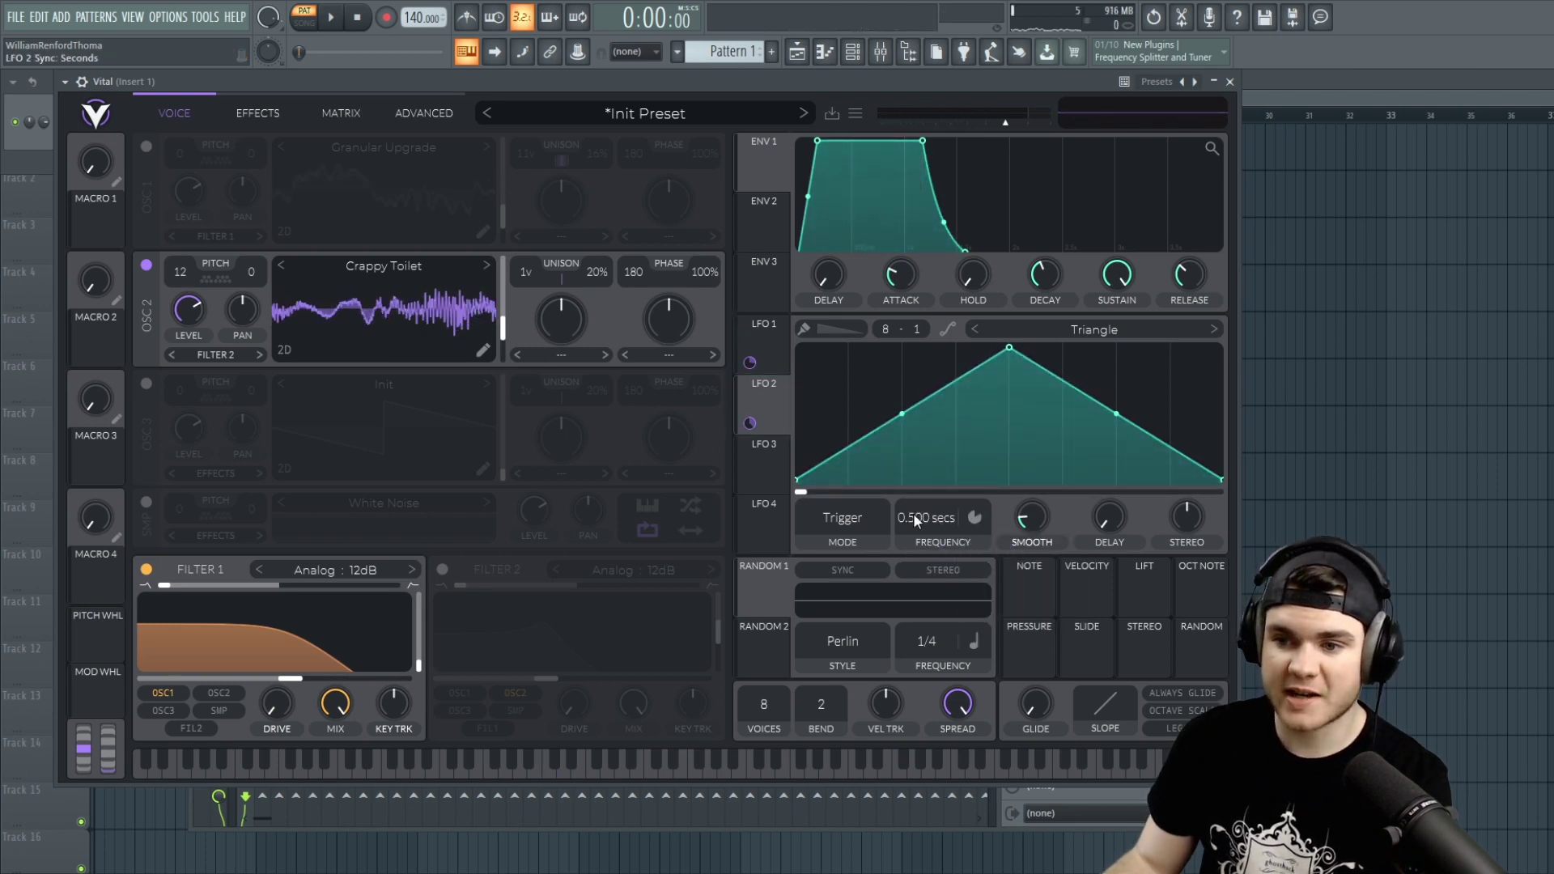
mouse_move(931, 513)
left_mouse_down()
mouse_move(935, 465)
mouse_move(926, 565)
mouse_move(926, 523)
mouse_move(924, 540)
left_mouse_up()
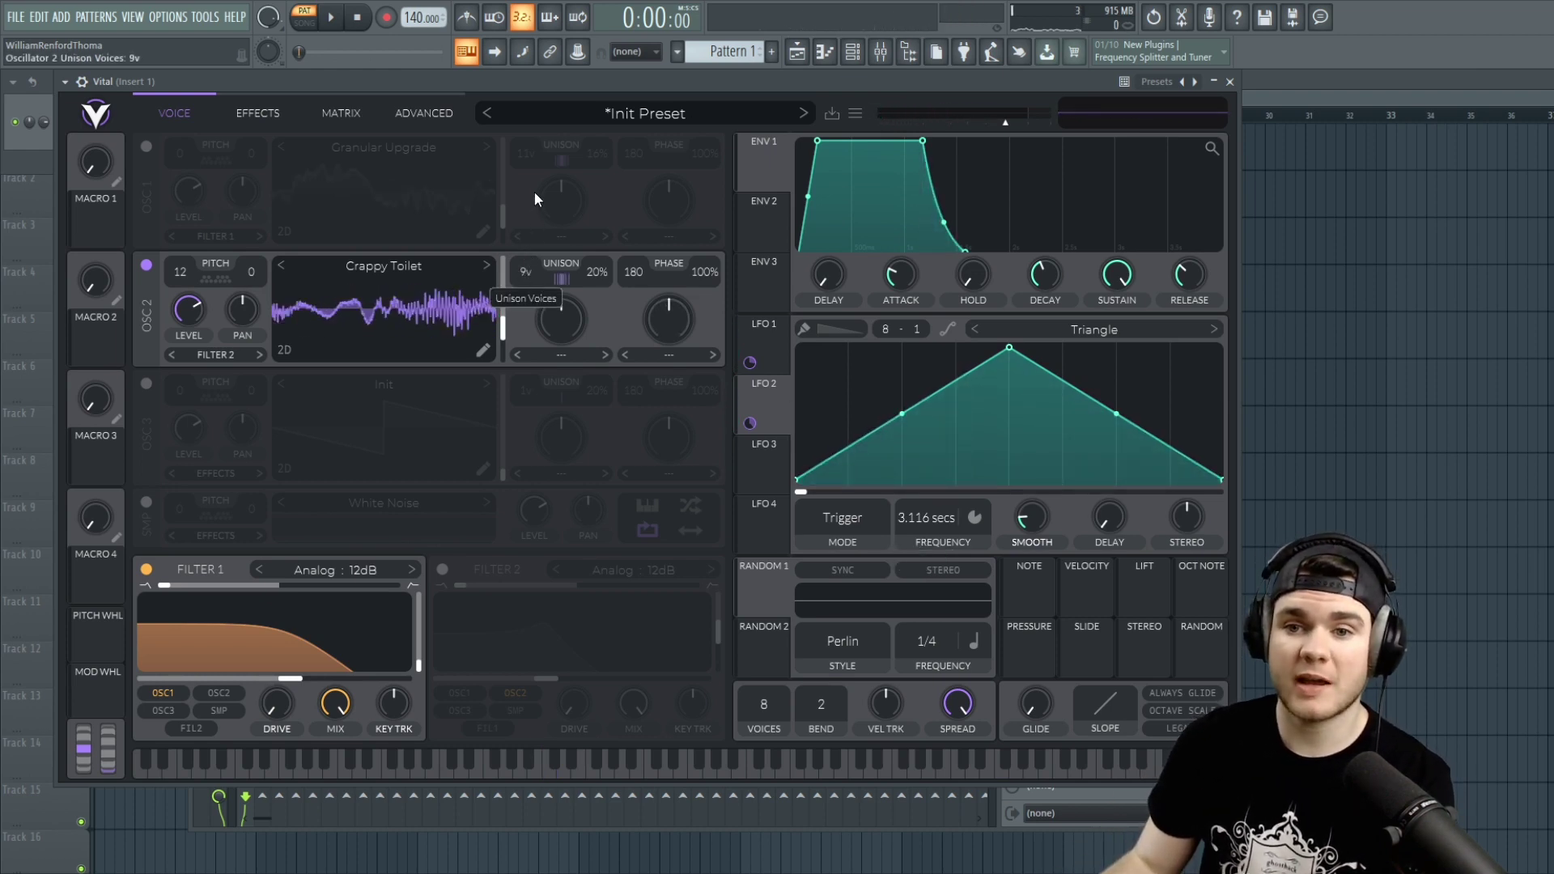
Step: Set oscillator 2's unison to 9 voices with 24% detune, and enable Filter 2
left_click(591, 267)
left_click_drag(593, 276, 598, 265)
left_click(442, 570)
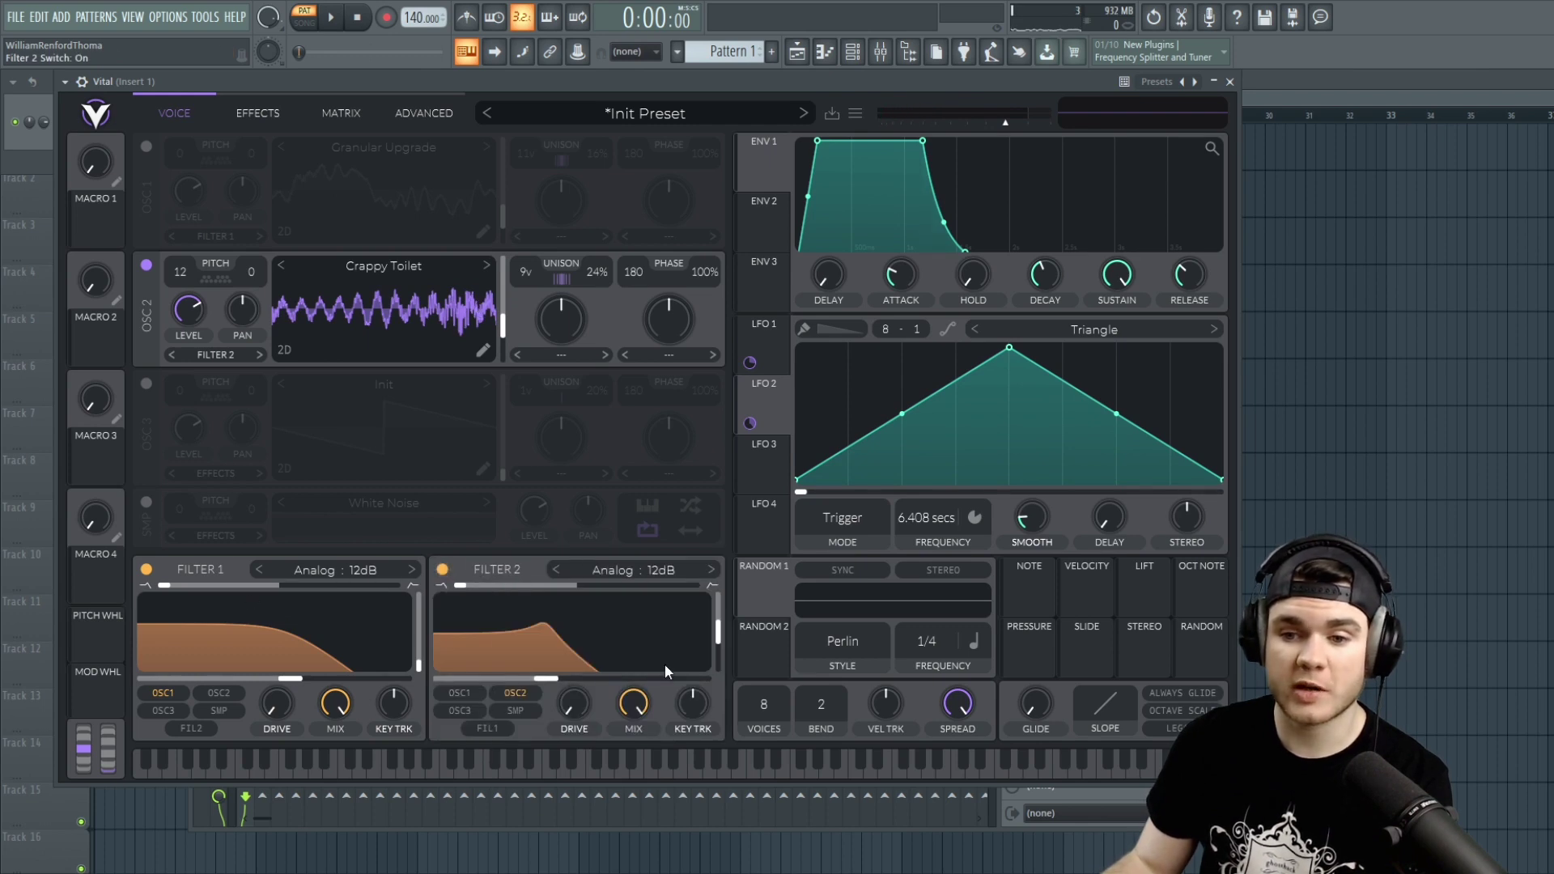
Step: Blend Filter 2 to a high-pass response, raise its cutoff, and reduce its resonance to the minimum
left_click_drag(547, 679, 578, 680)
left_click_drag(459, 586, 688, 585)
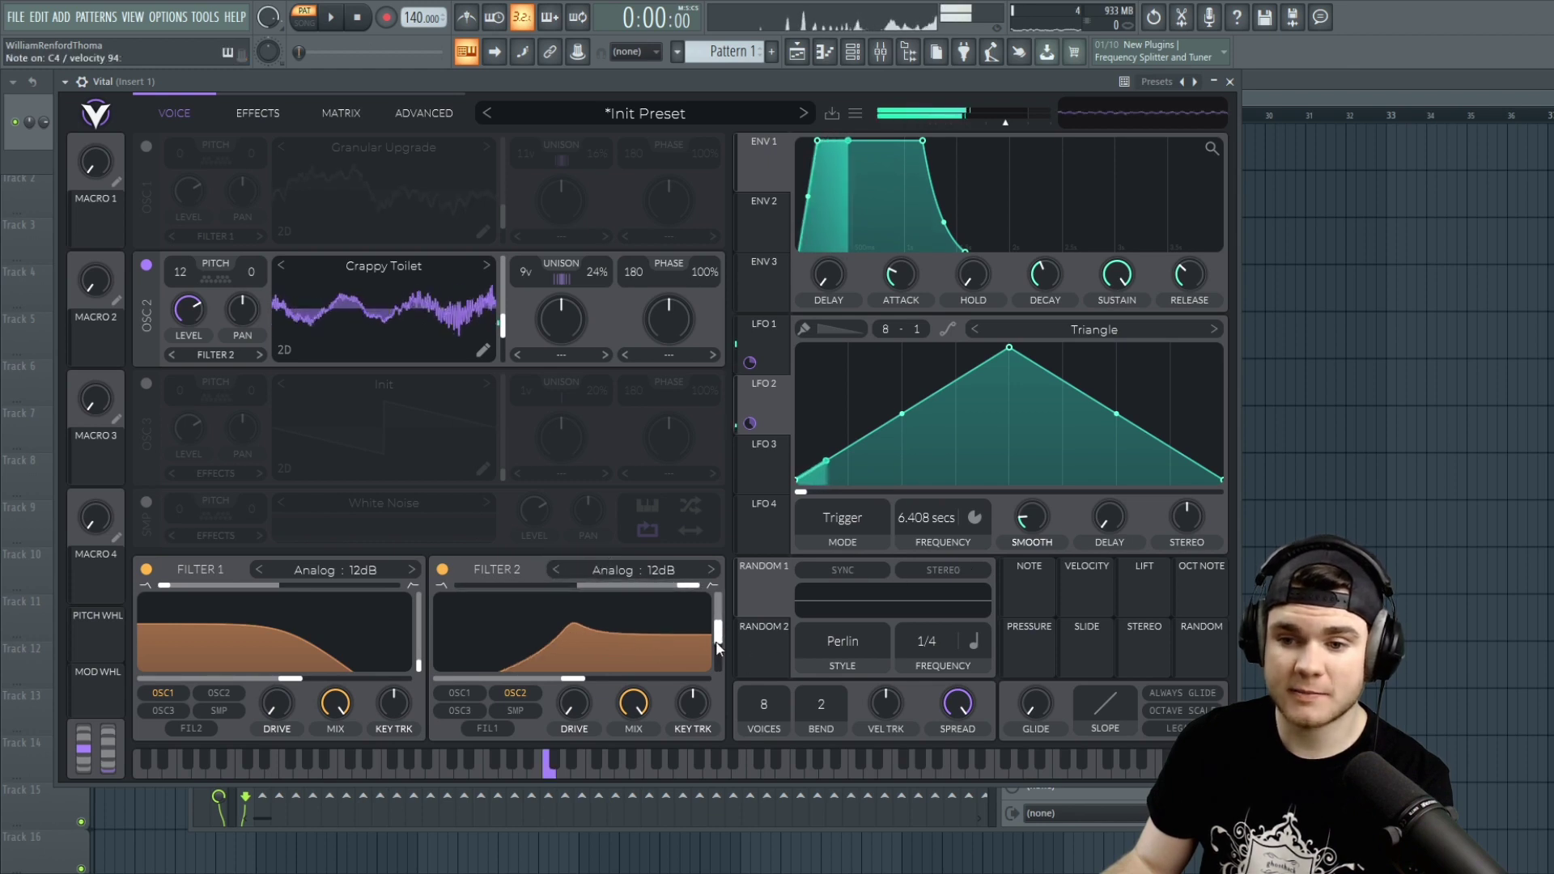
mouse_move(569, 680)
left_mouse_down()
mouse_move(595, 686)
mouse_move(581, 690)
left_mouse_up()
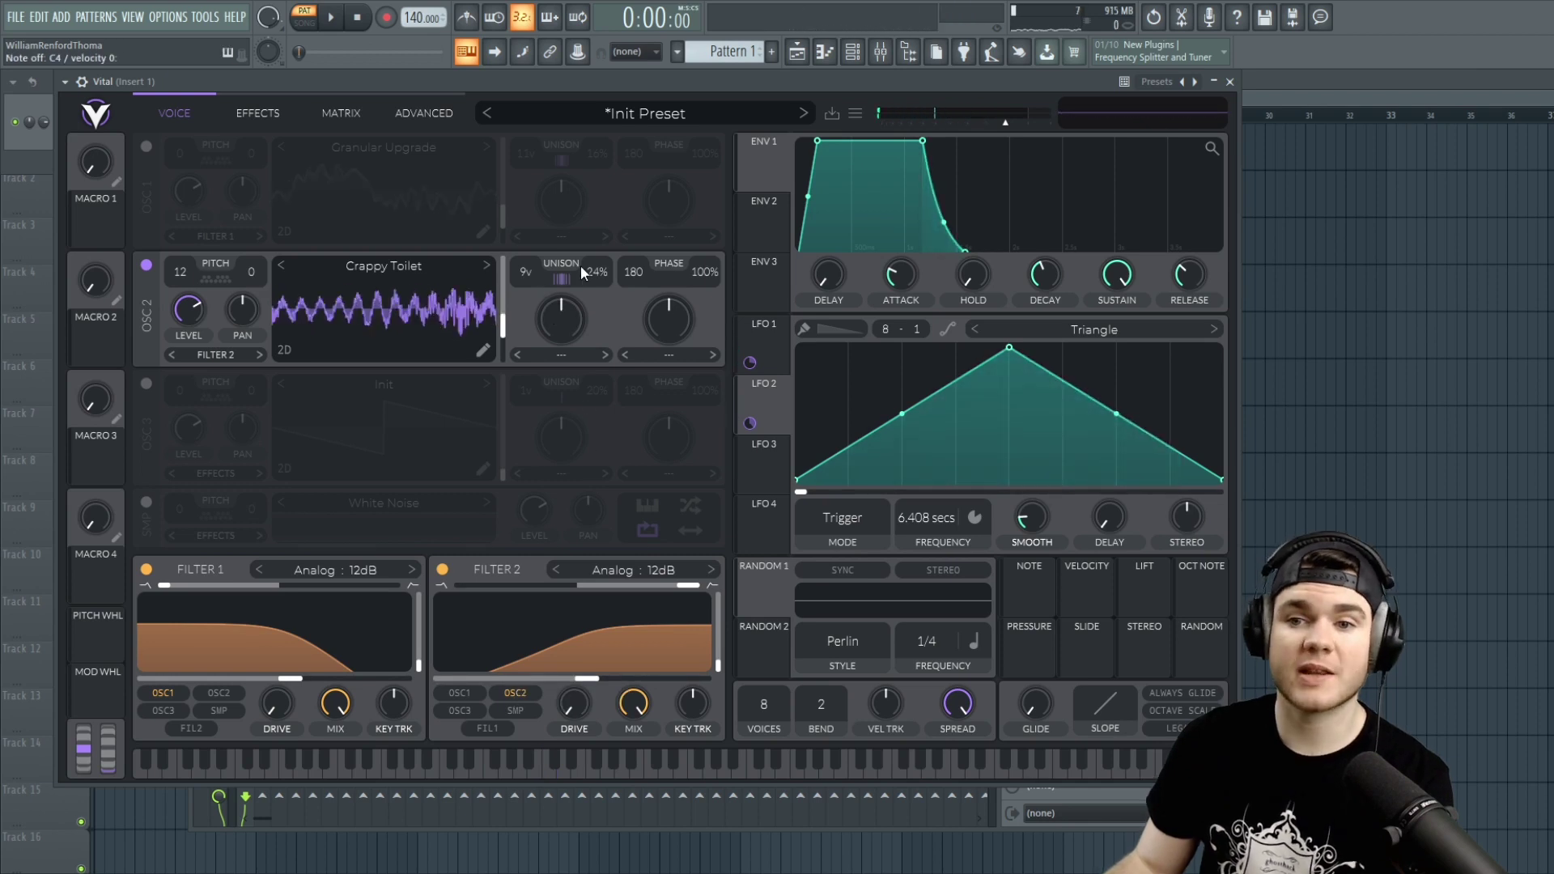
Step: Set oscillator 2's unison detune to 27% and lower its level against the re-enabled oscillator 1
left_click_drag(604, 272, 594, 257)
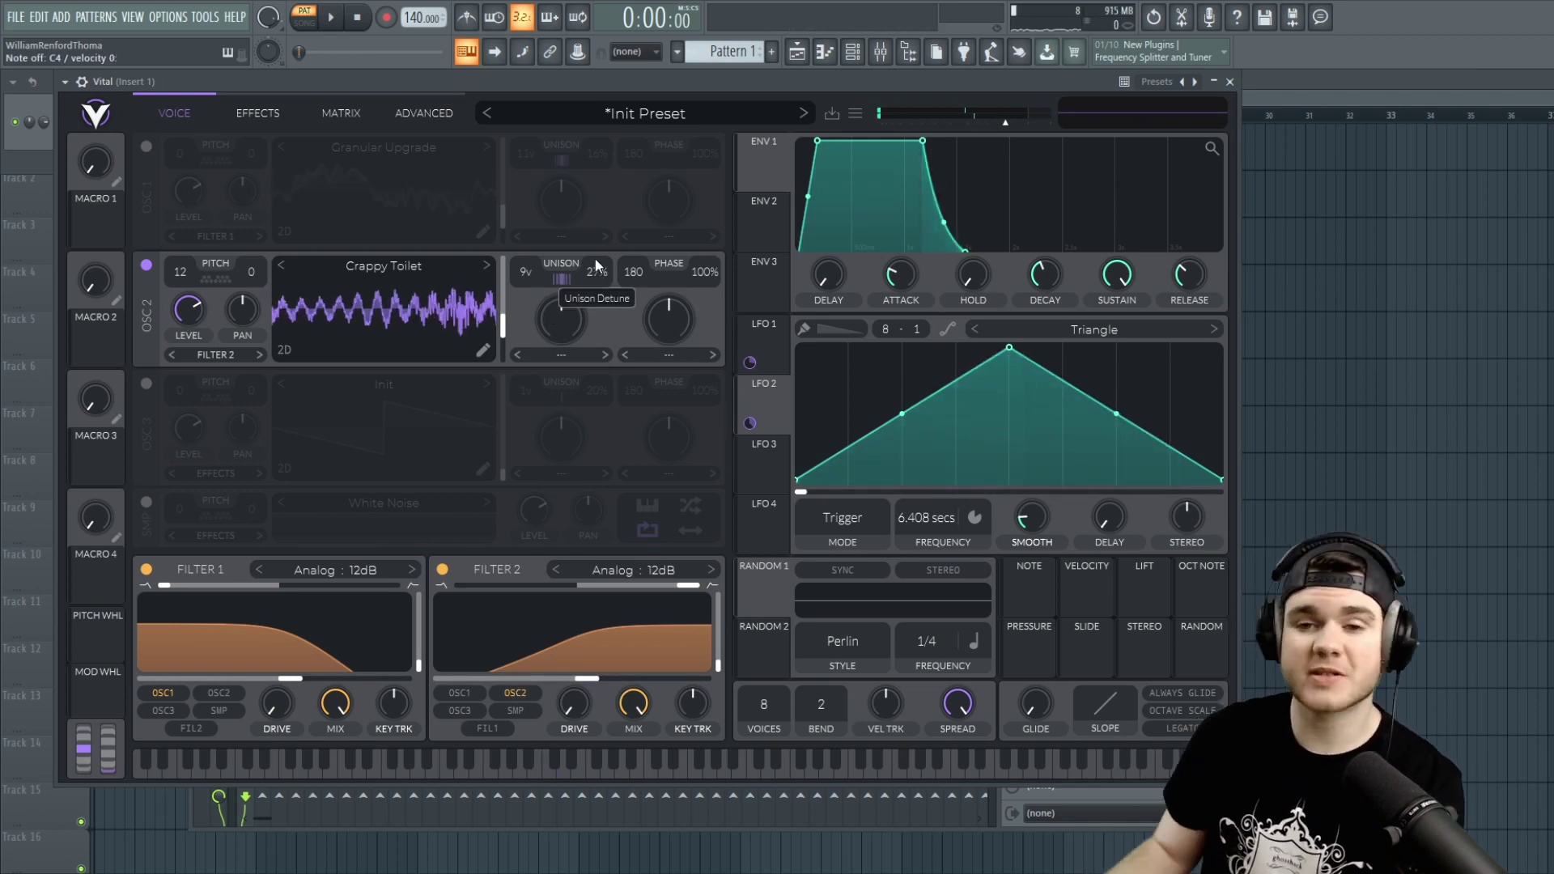
left_click(148, 145)
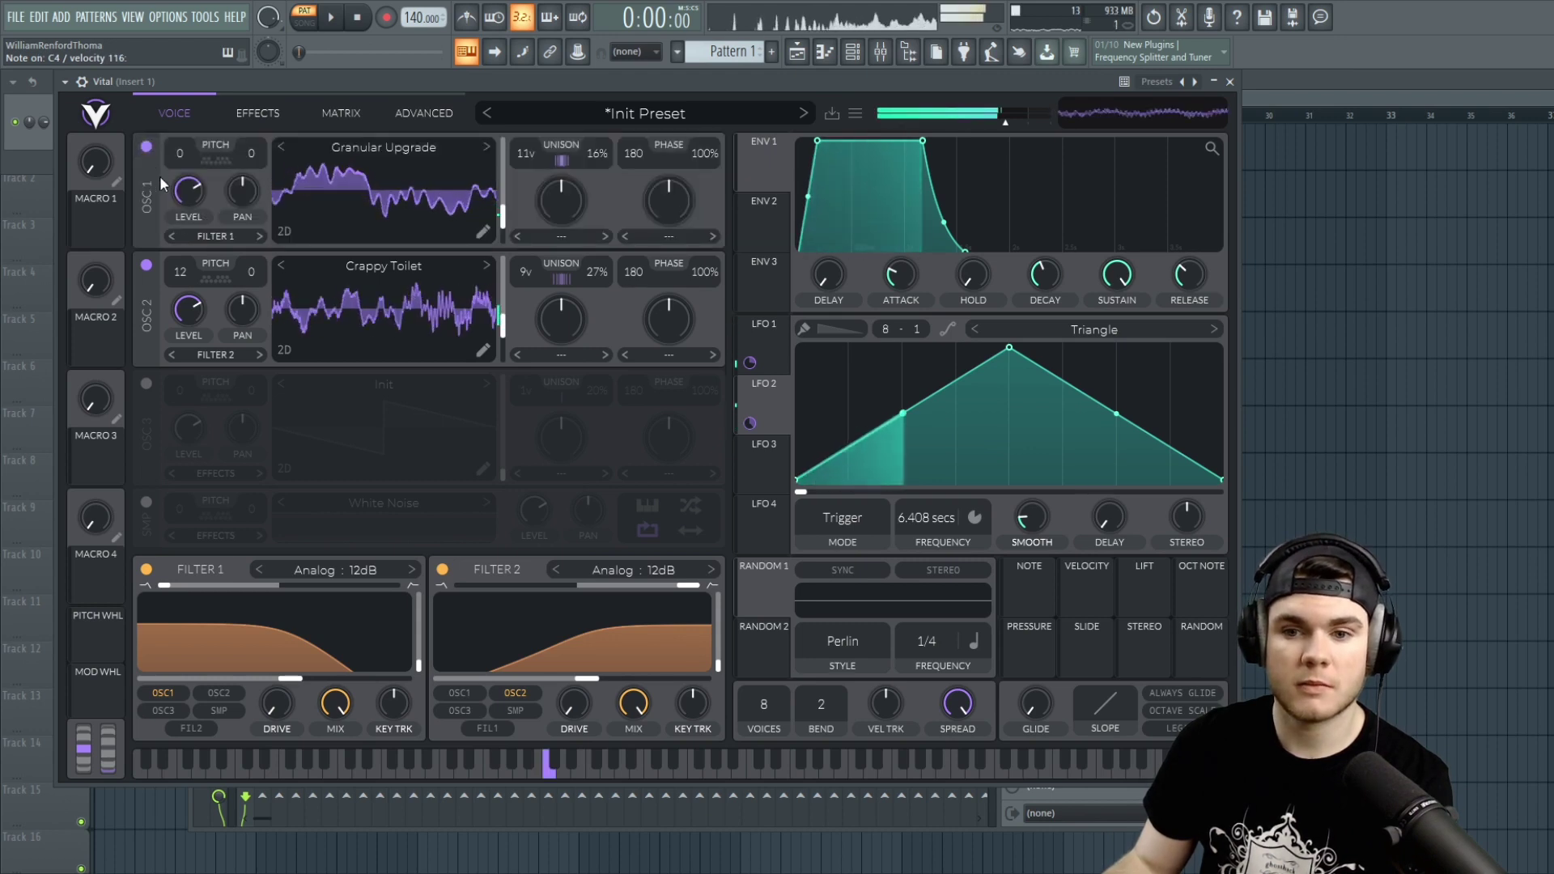
left_click_drag(188, 310, 192, 362)
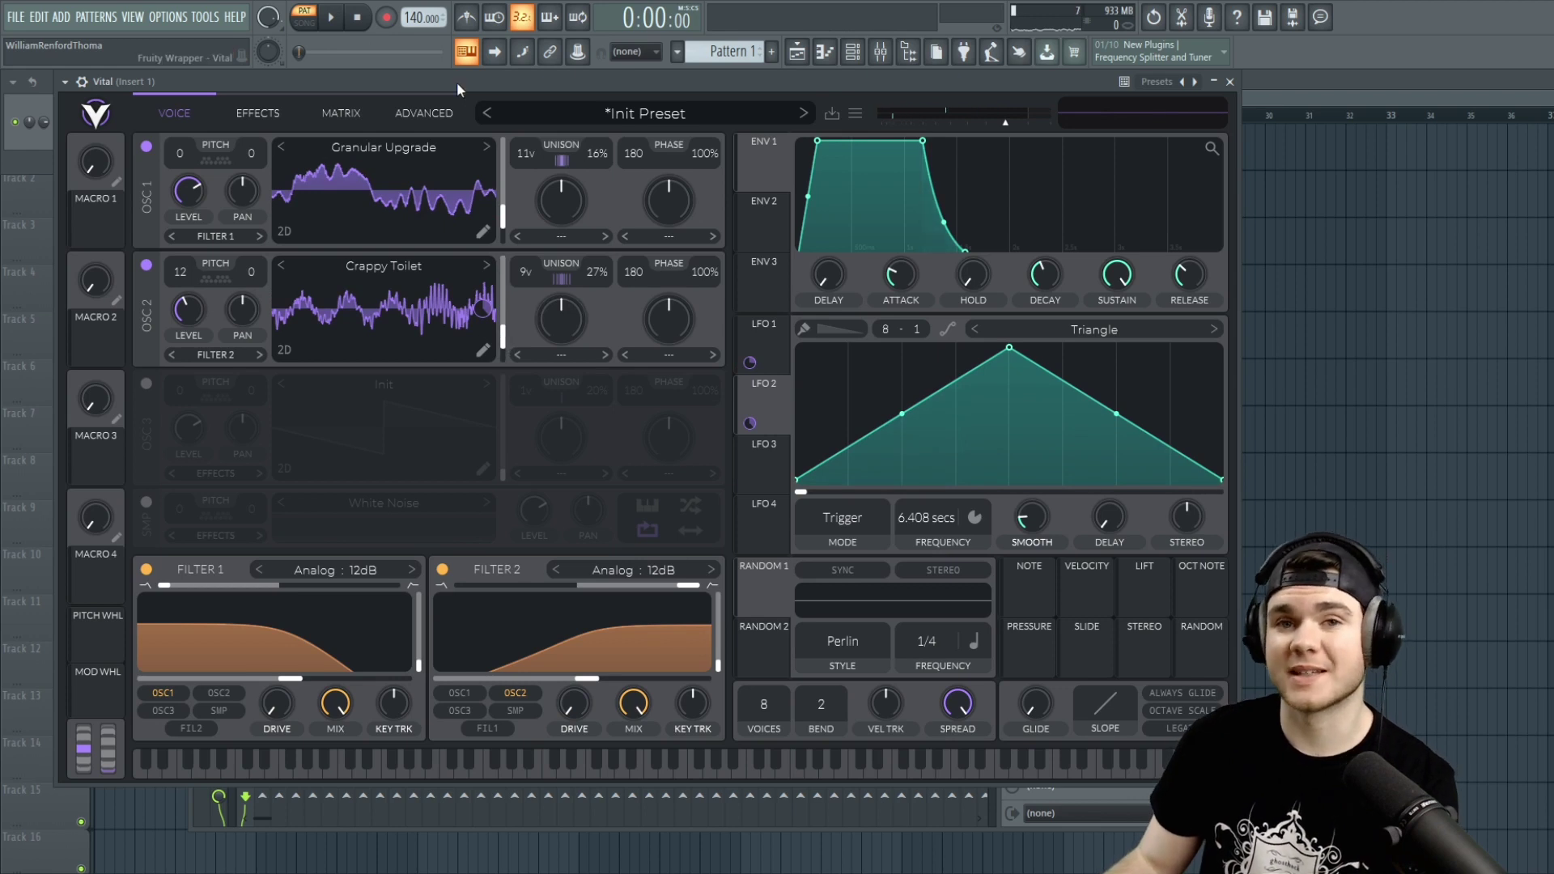
Step: Turn off oscillators 1 and 2, enable oscillator 3 and load the Basic Shapes wavetable into it
left_click(146, 147)
left_click(146, 264)
left_click(146, 384)
left_click(372, 384)
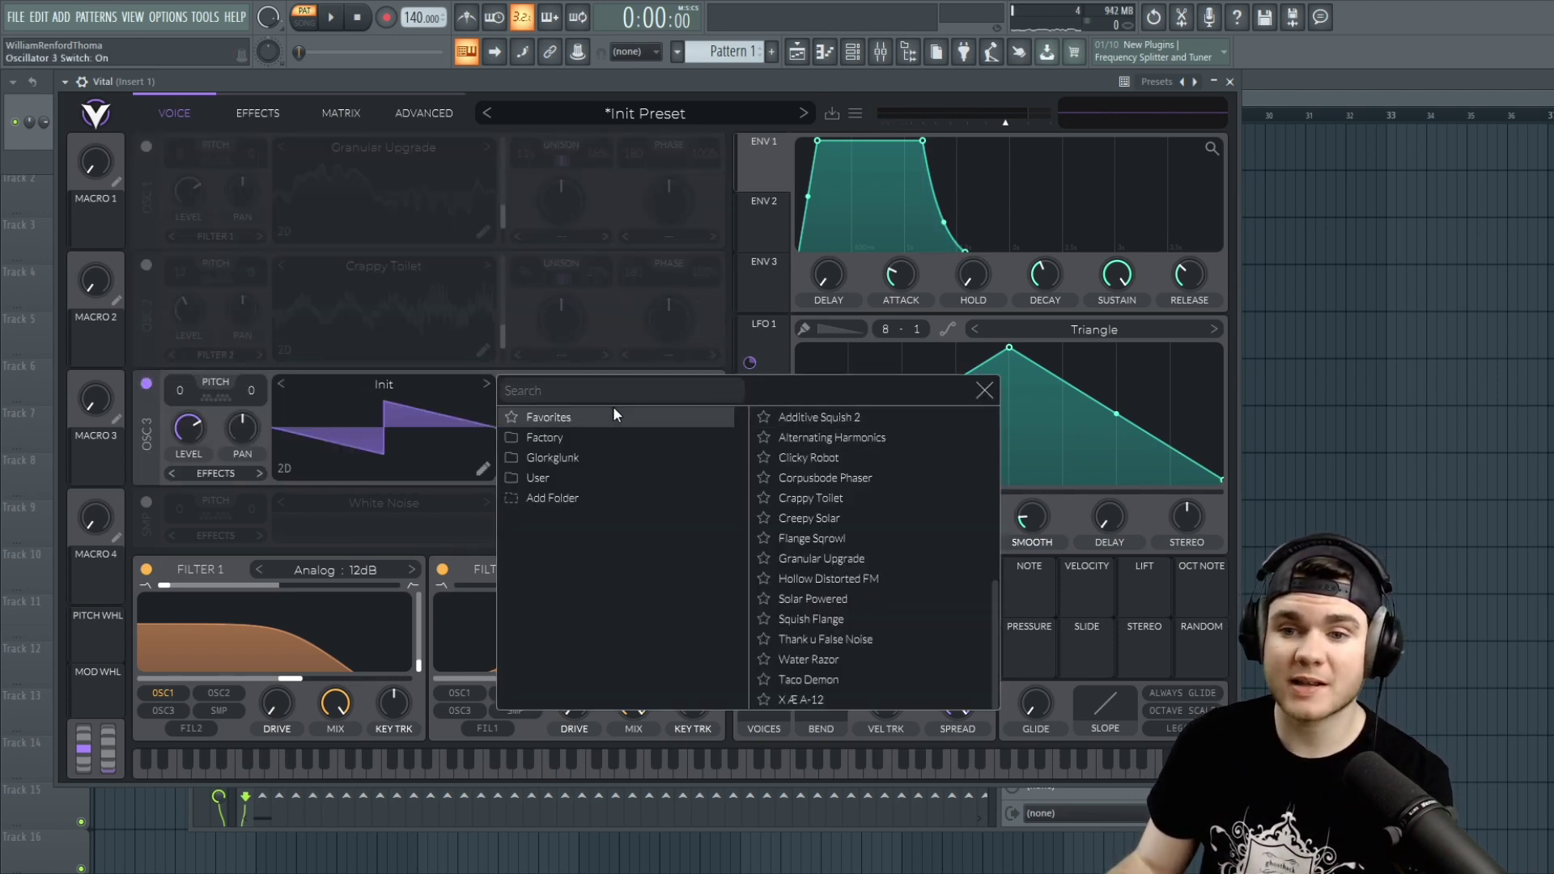
scroll(914, 467, "up", 3)
scroll(896, 451, "up", 3)
left_click(833, 416)
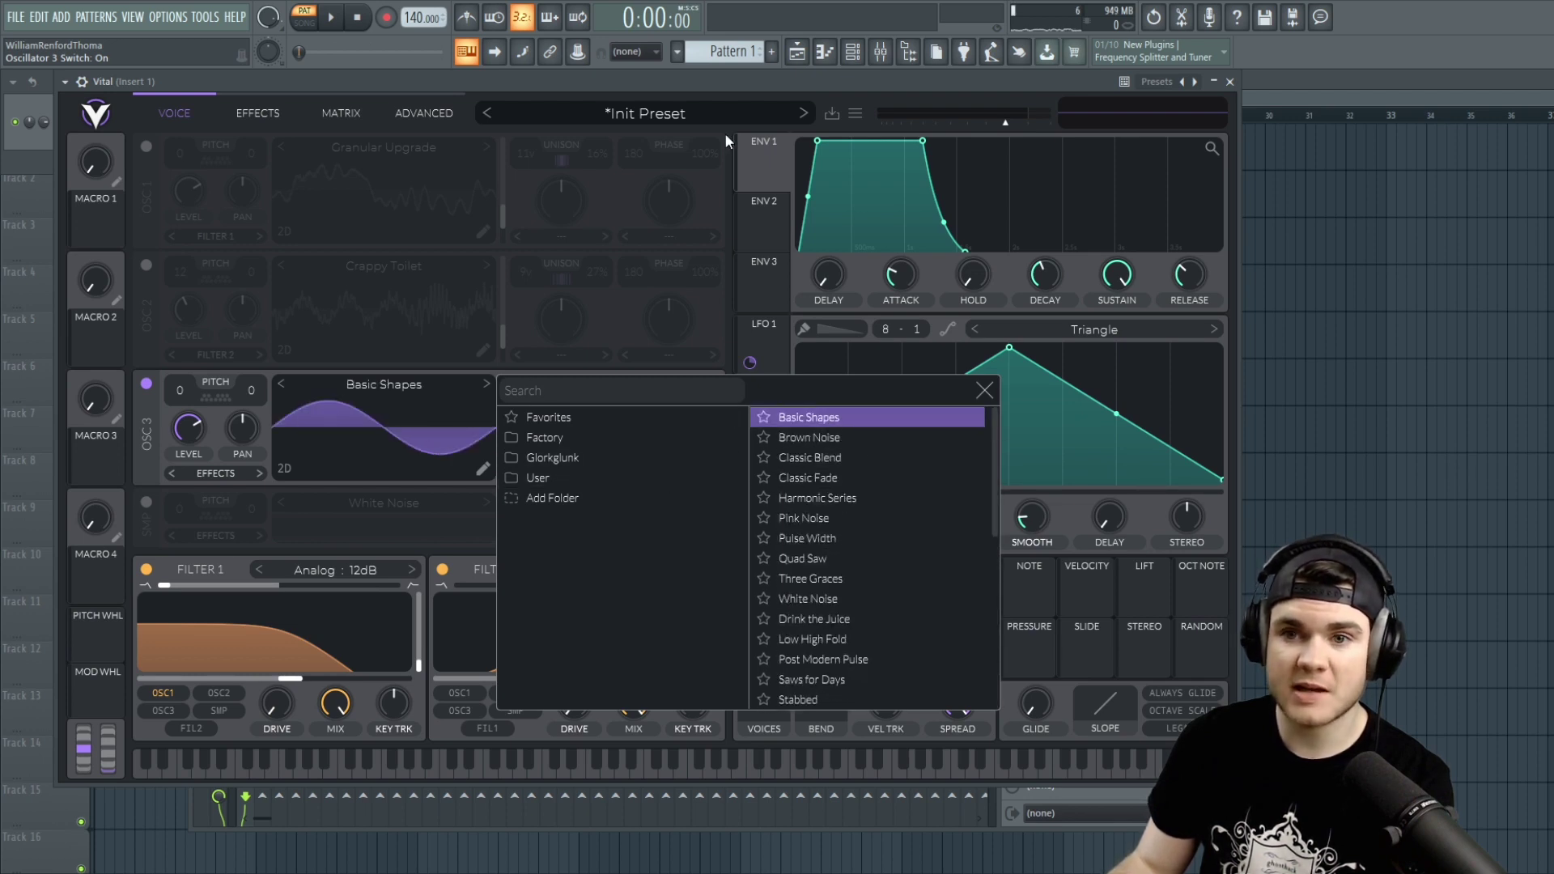
left_click(984, 390)
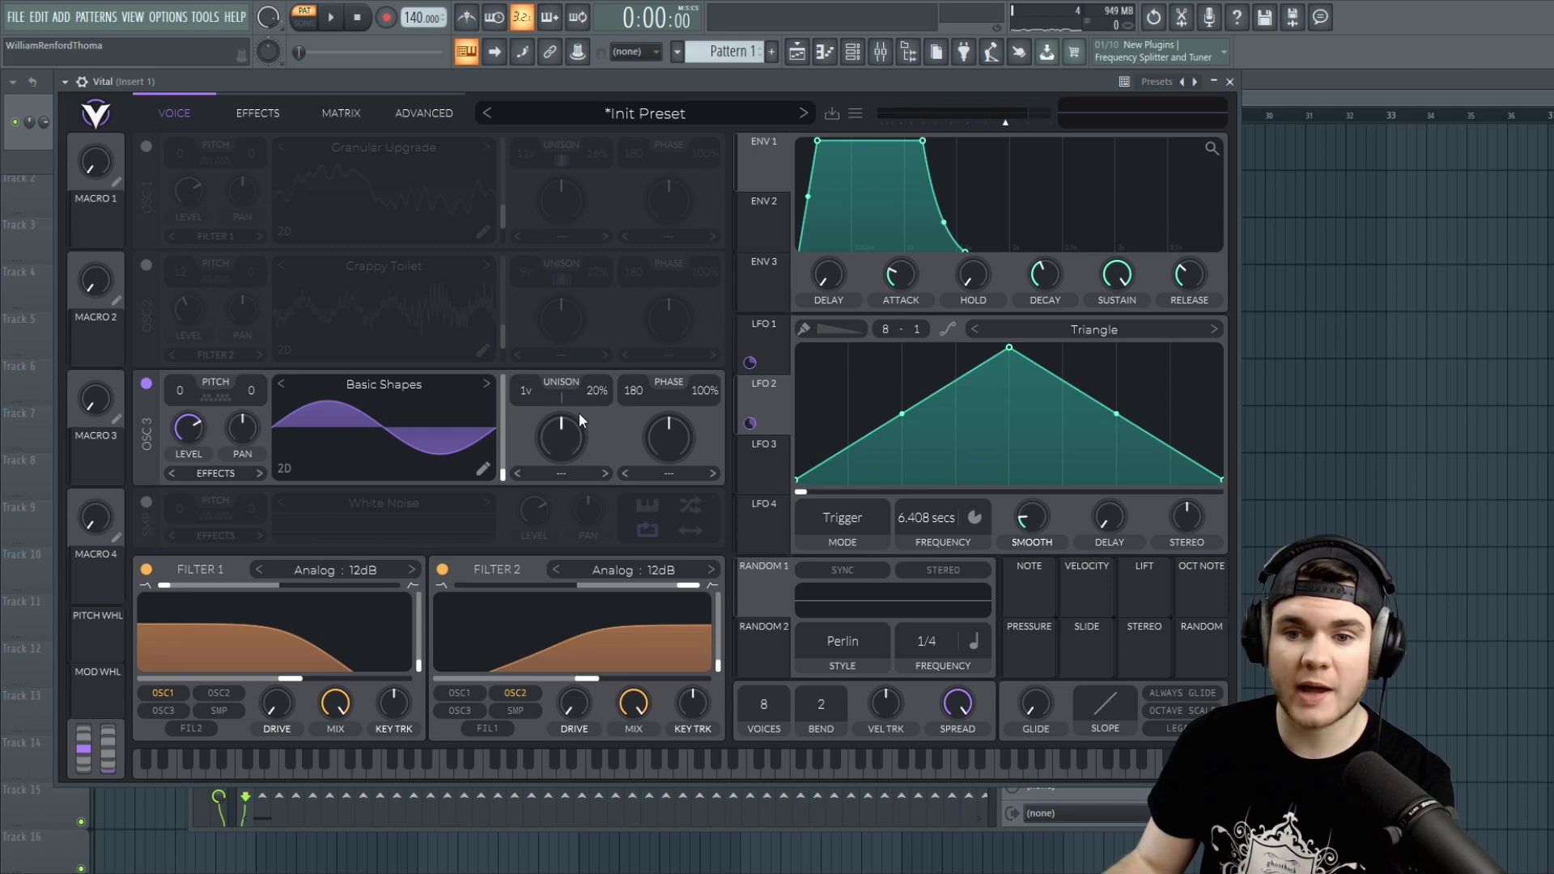
Step: Configure oscillator 3 with a wavetable position of about 82, a 12-semitone transpose and 6 unison voices at 11% detune
left_click_drag(504, 462, 513, 415)
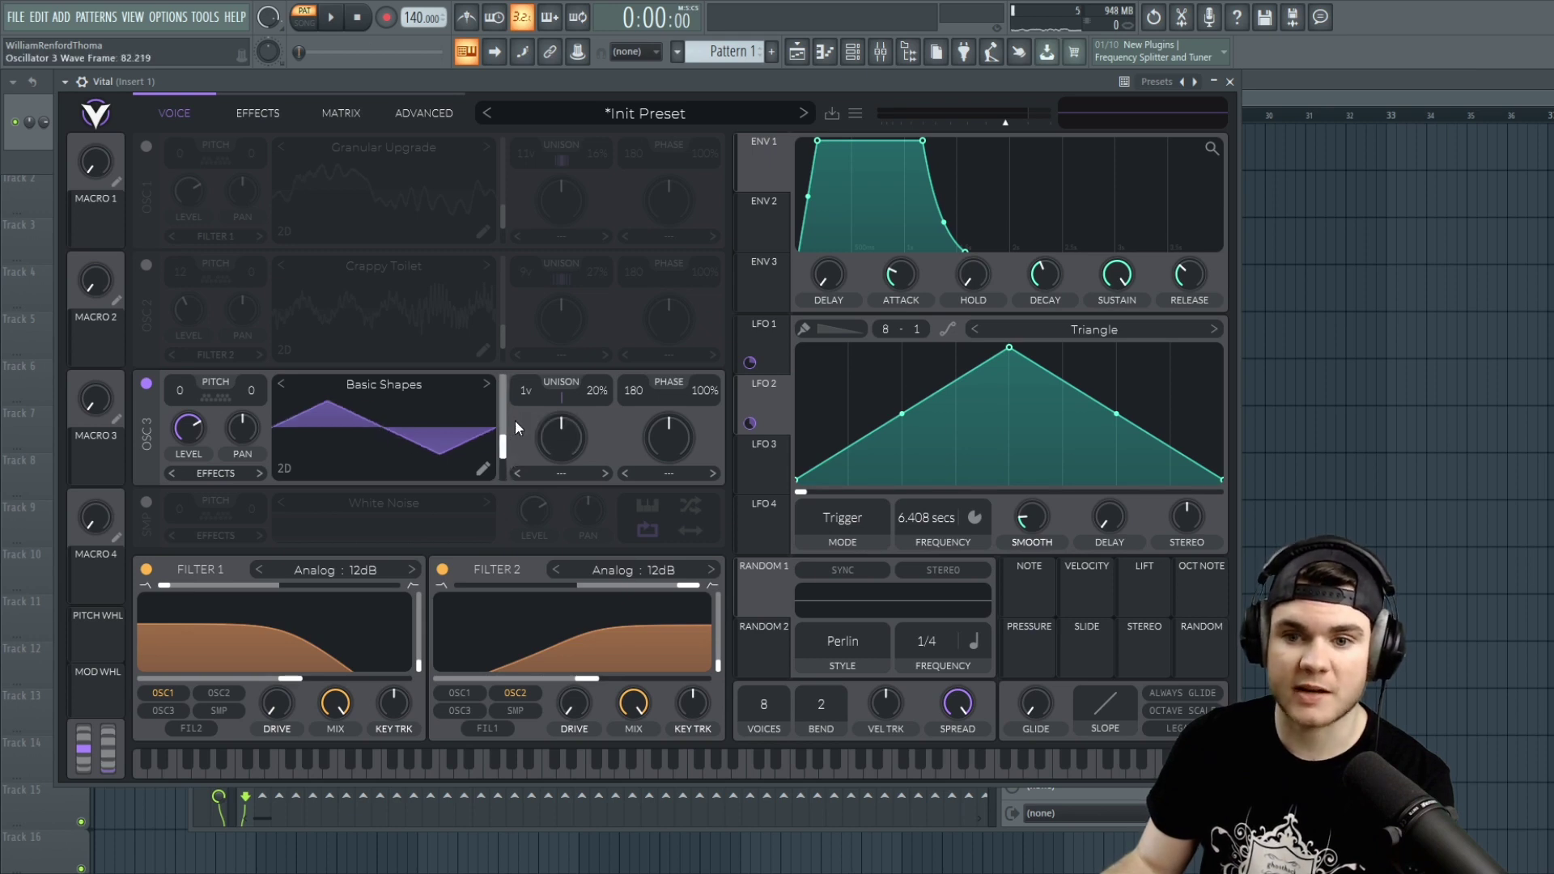
left_click_drag(191, 395, 196, 299)
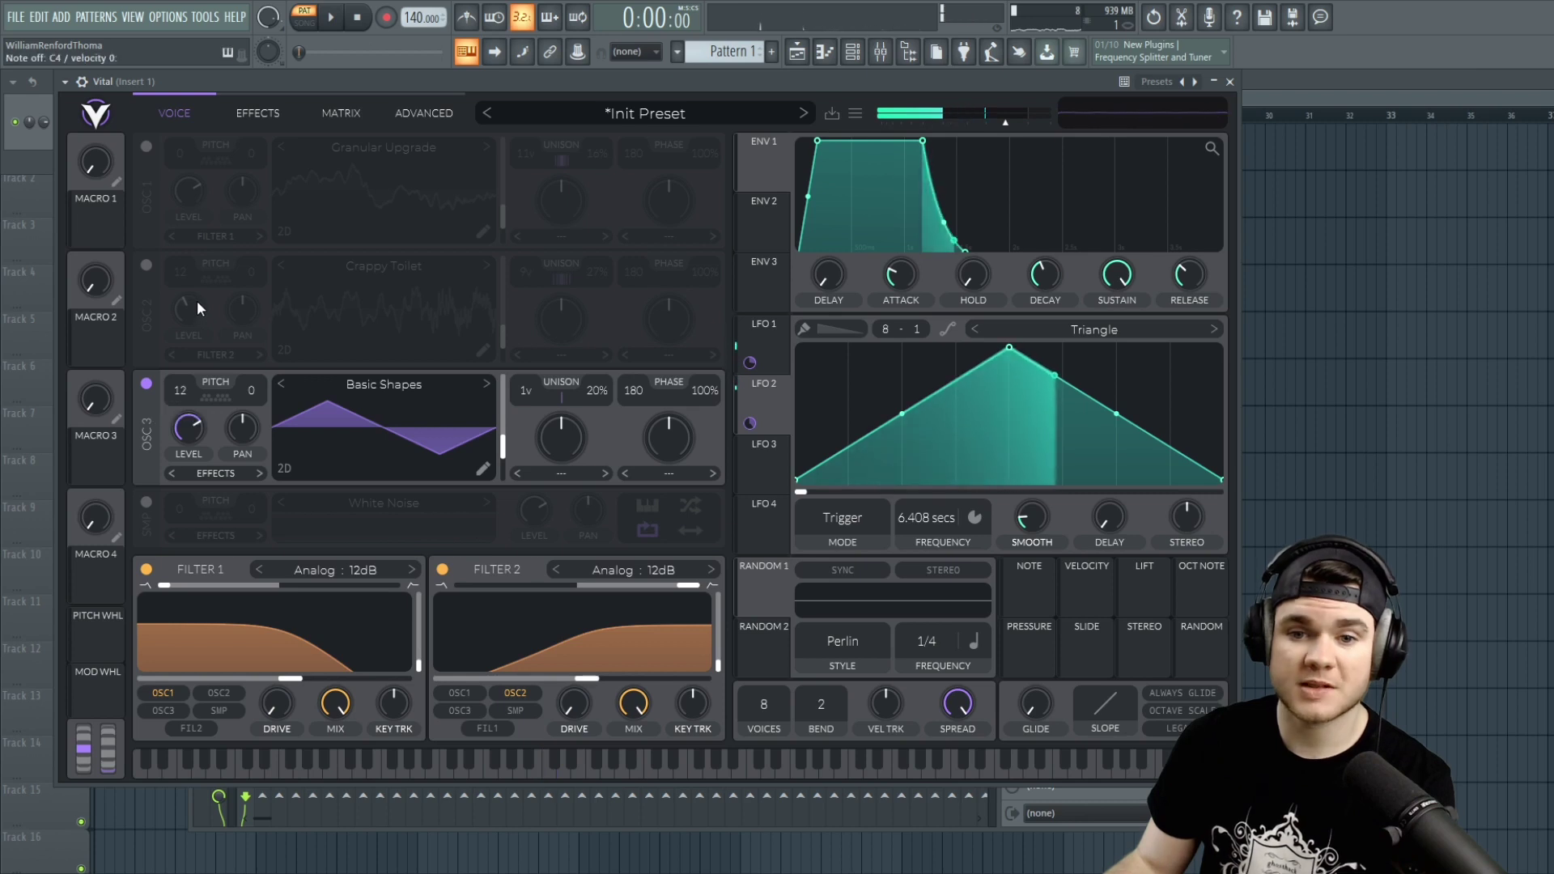
left_click_drag(530, 390, 541, 342)
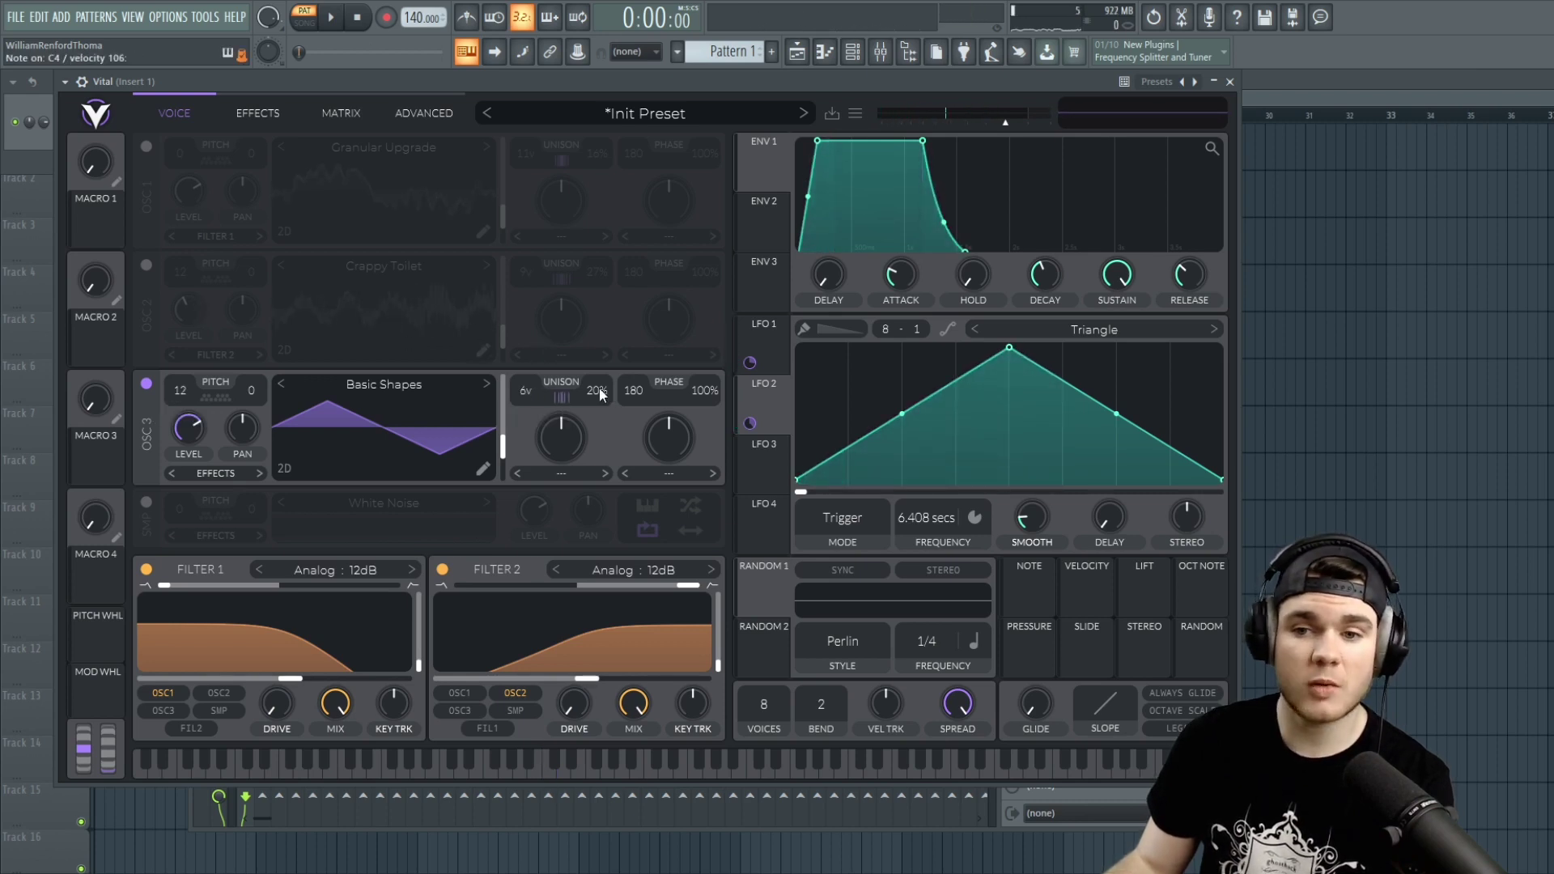
left_click_drag(599, 387, 599, 409)
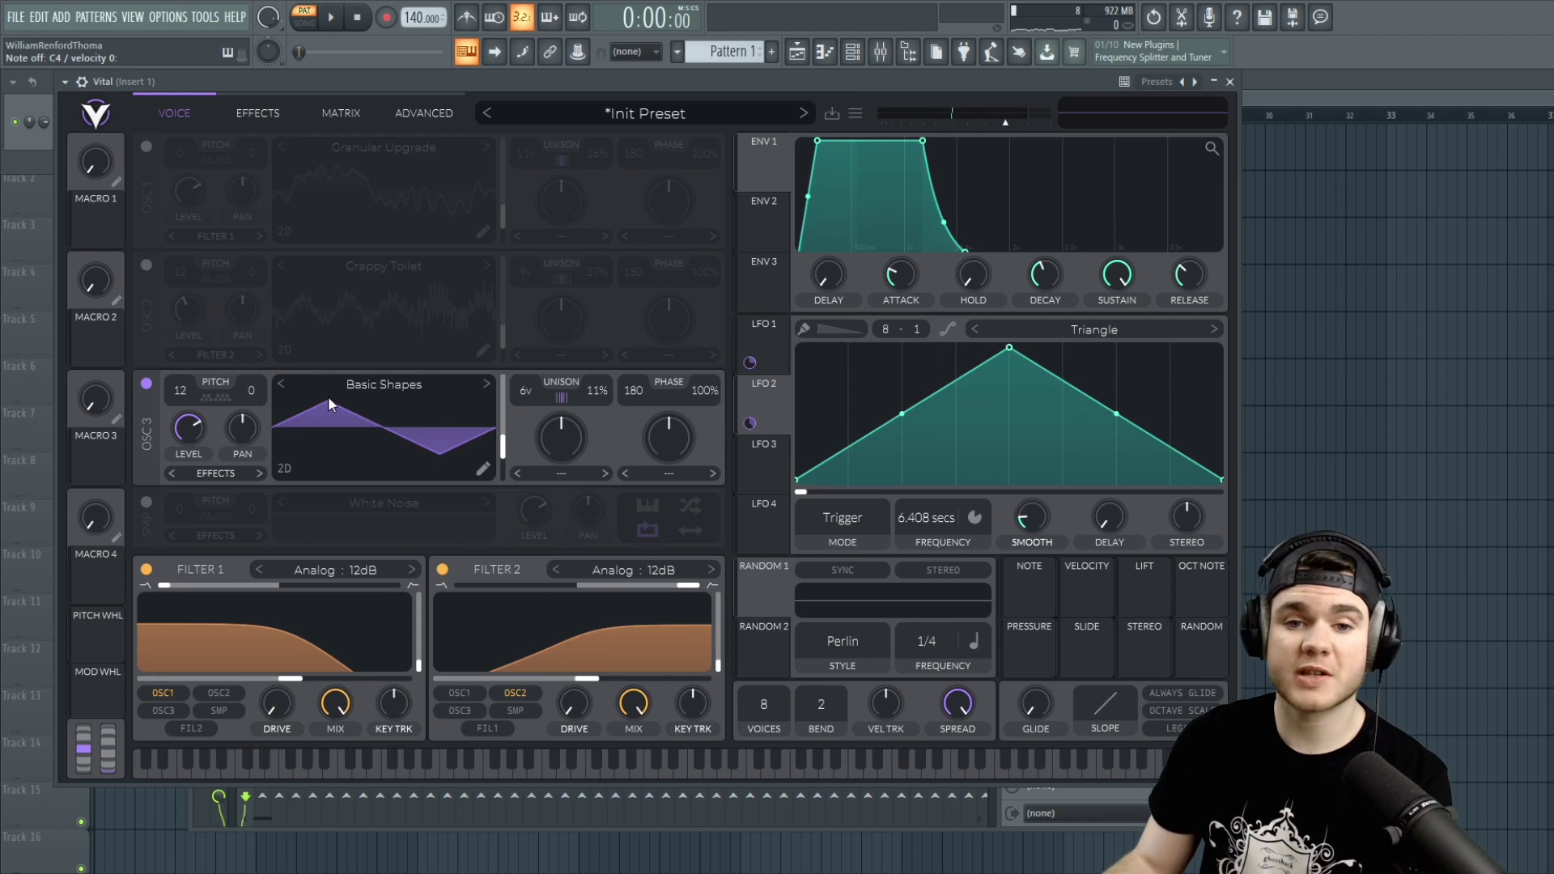
Step: Turn oscillators 1 and 2 back on to hear all three layers together
left_click(147, 264)
left_click(146, 147)
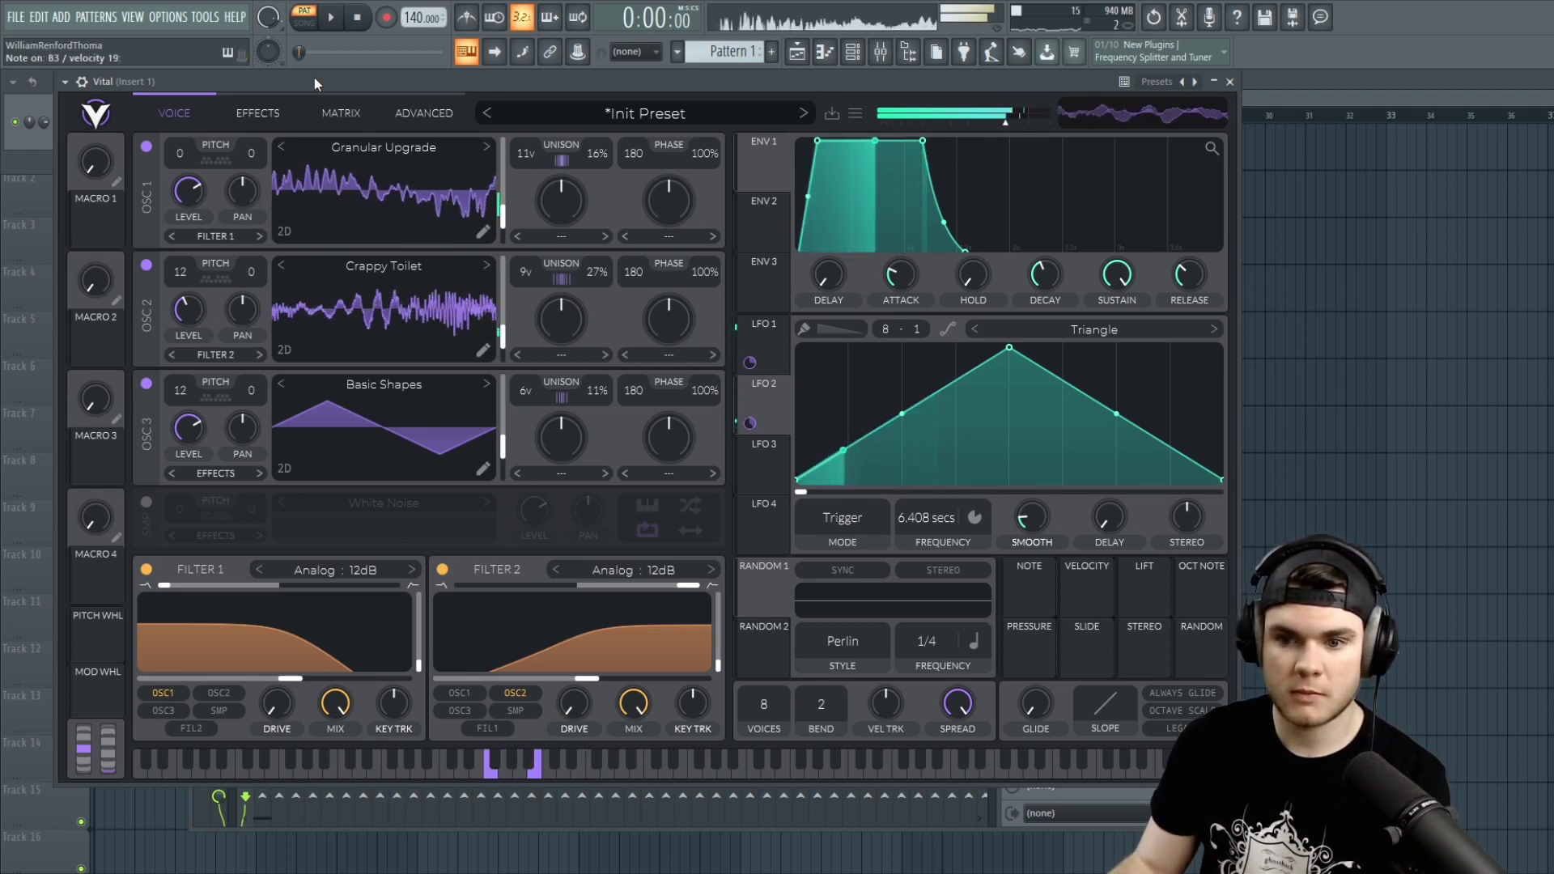
Step: Turn off all three oscillators, enable the sampler and load the Box Fan sample
left_click(146, 147)
left_click(146, 265)
left_click(146, 384)
left_click(146, 502)
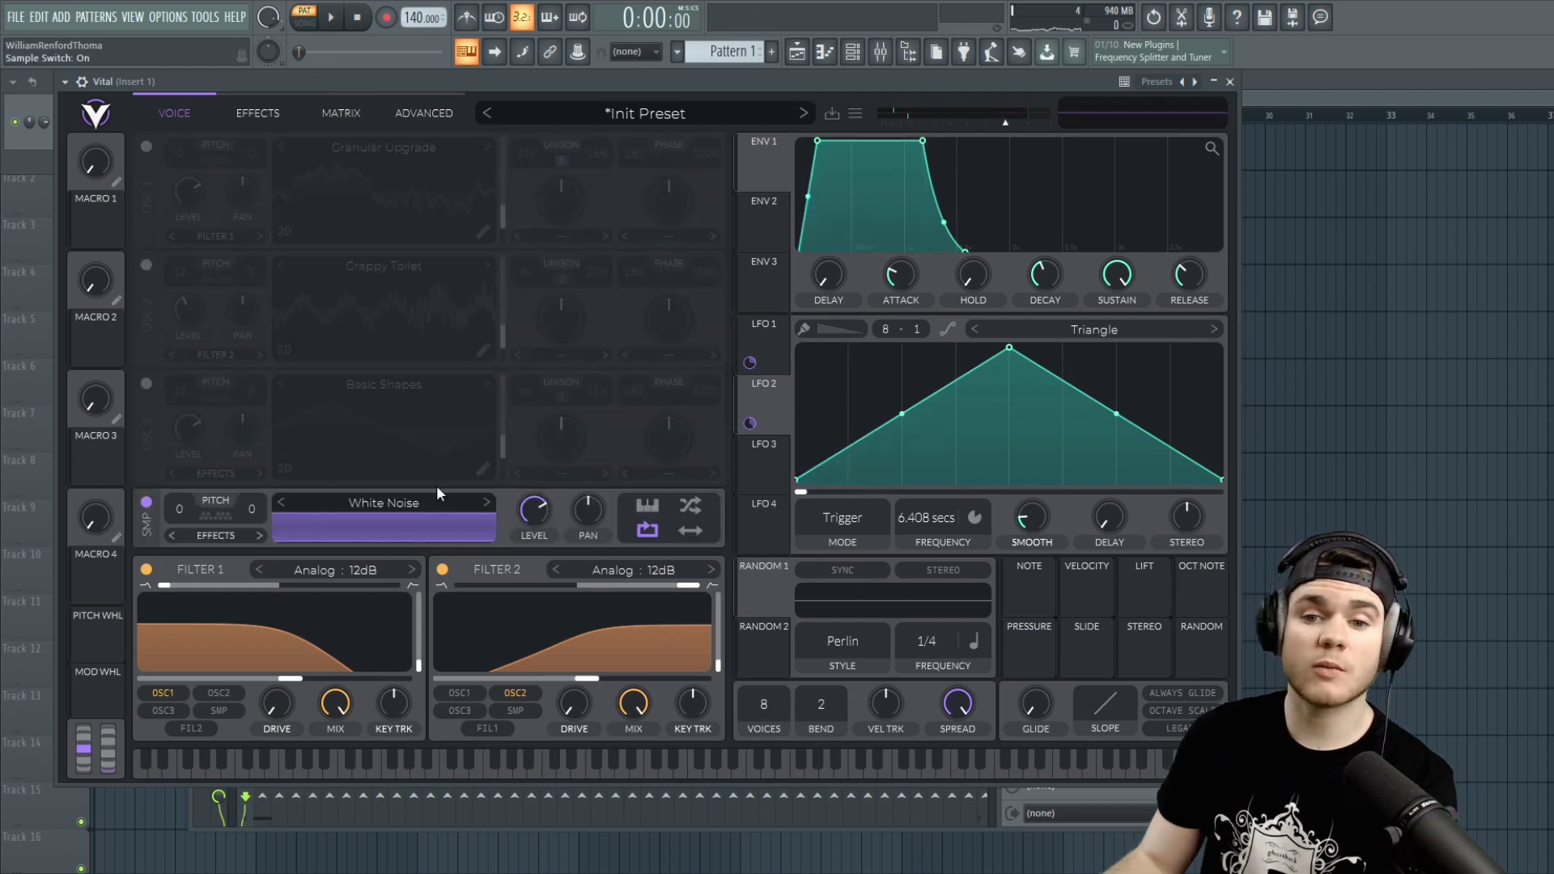
left_click(369, 498)
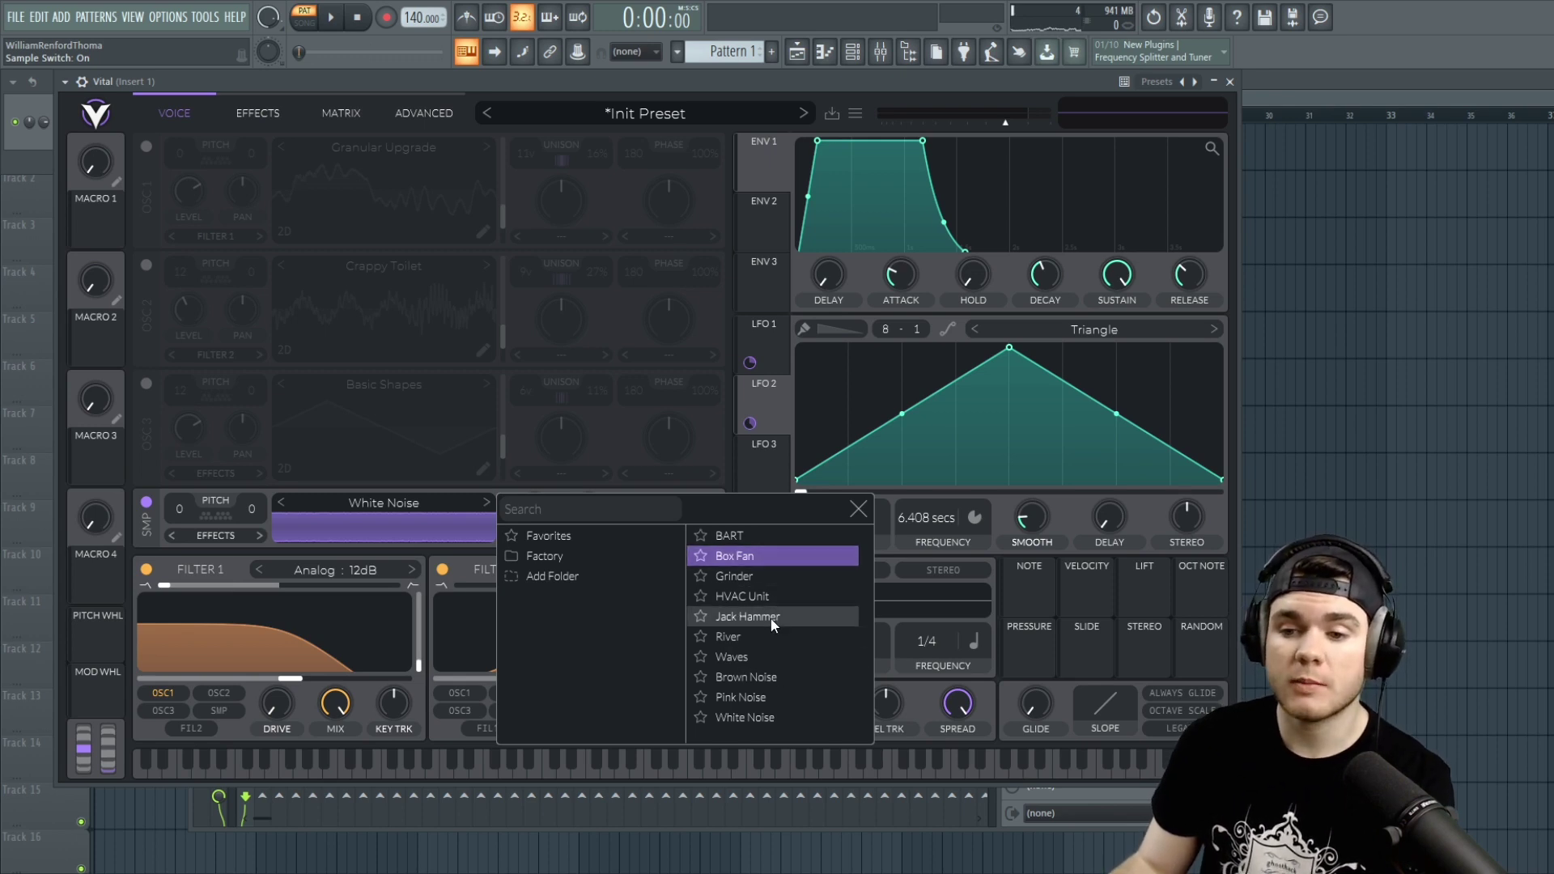
left_click(761, 556)
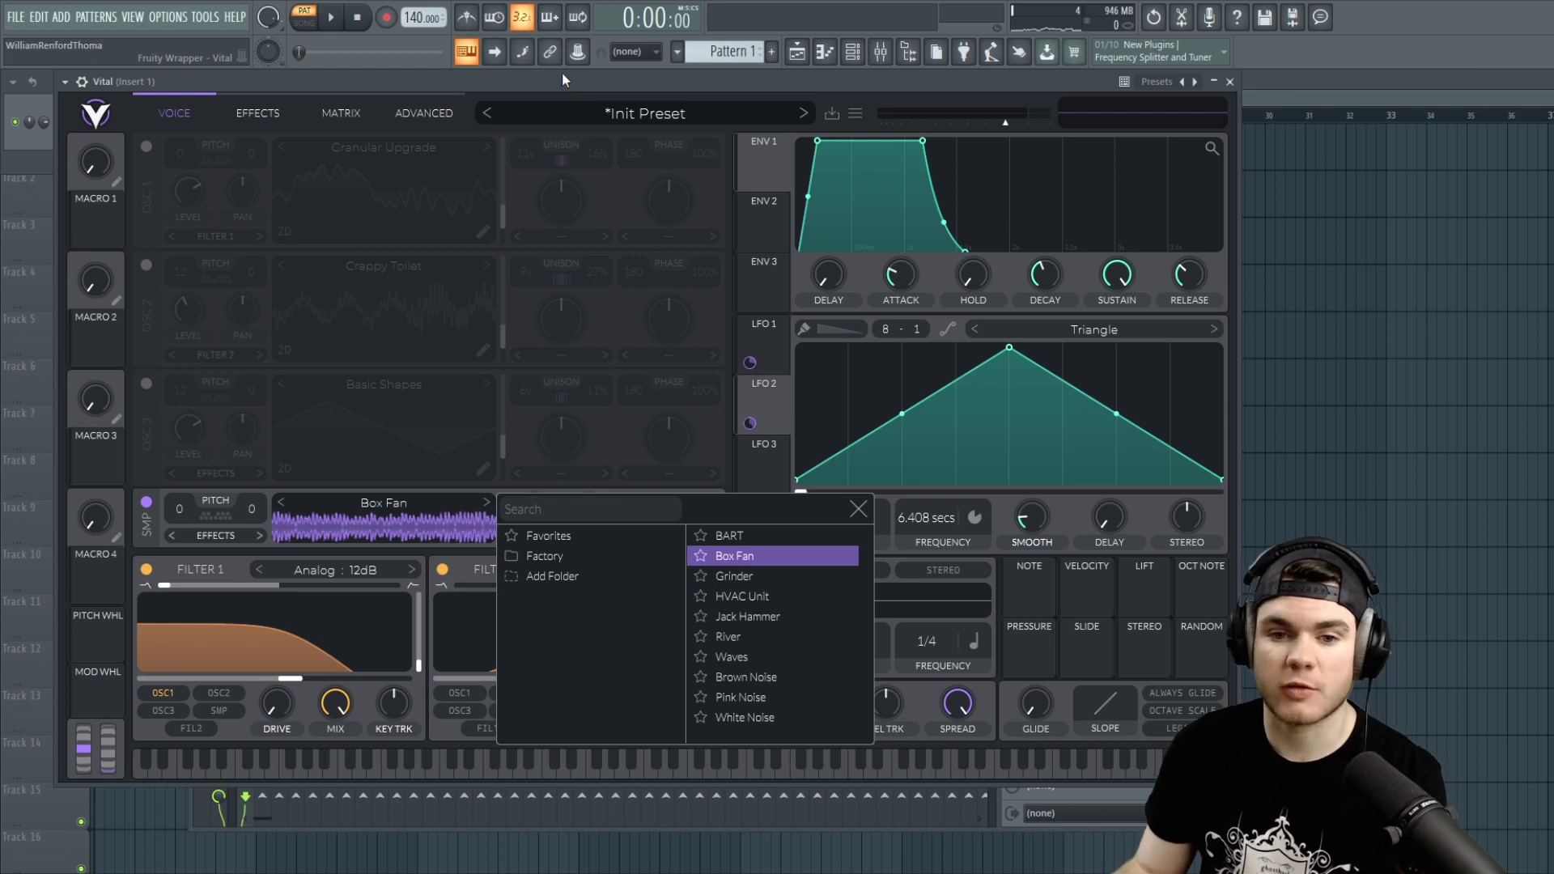
key("m")
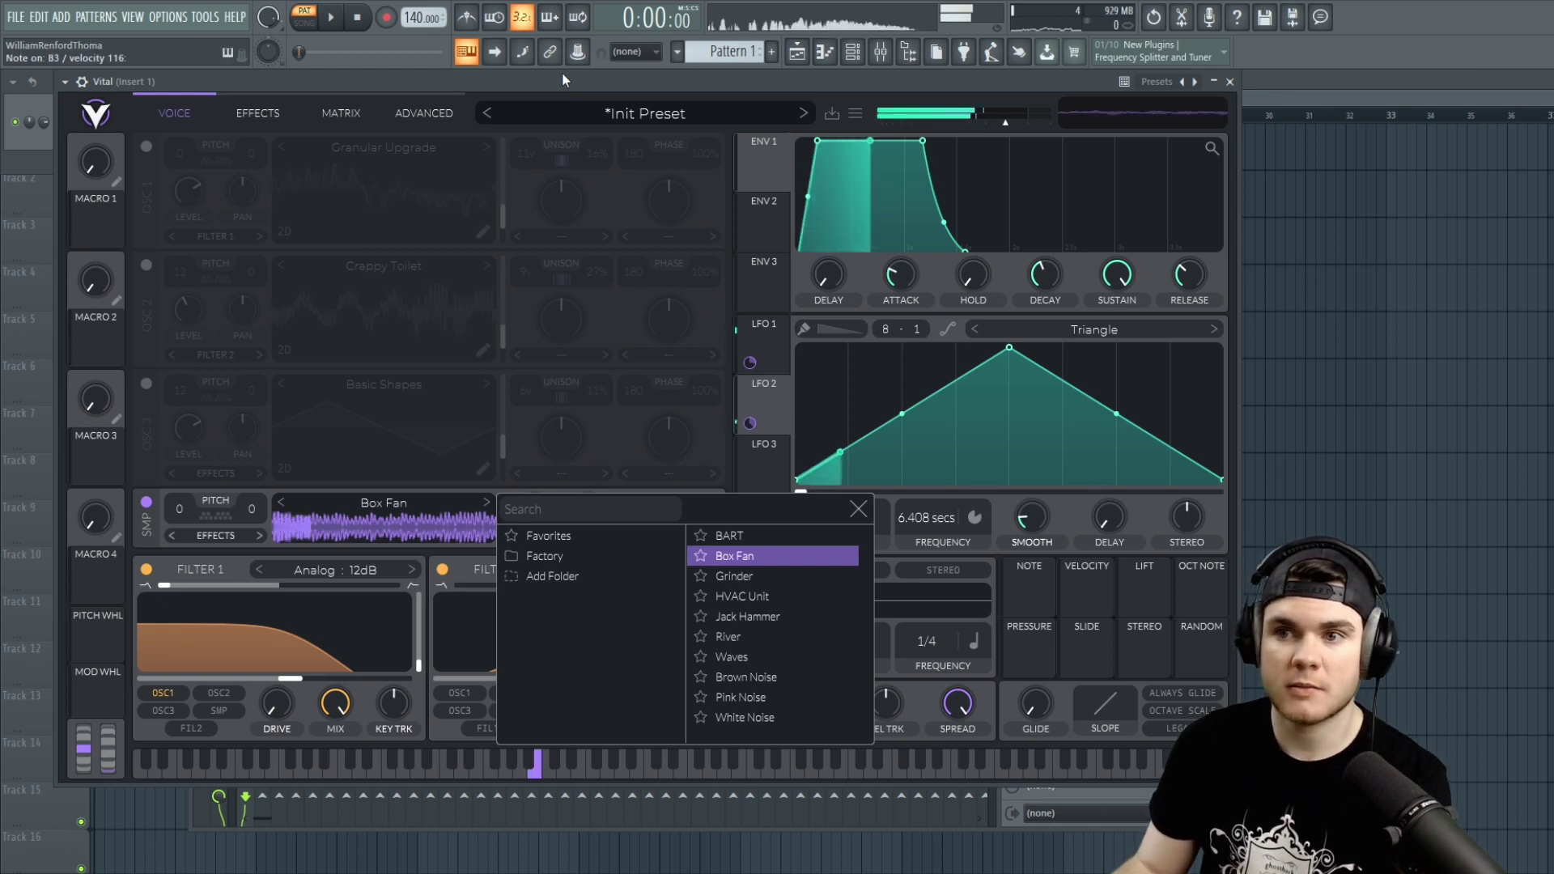
left_click(858, 508)
Step: Enable key tracking for the Box Fan sample and play notes to test it
key("m")
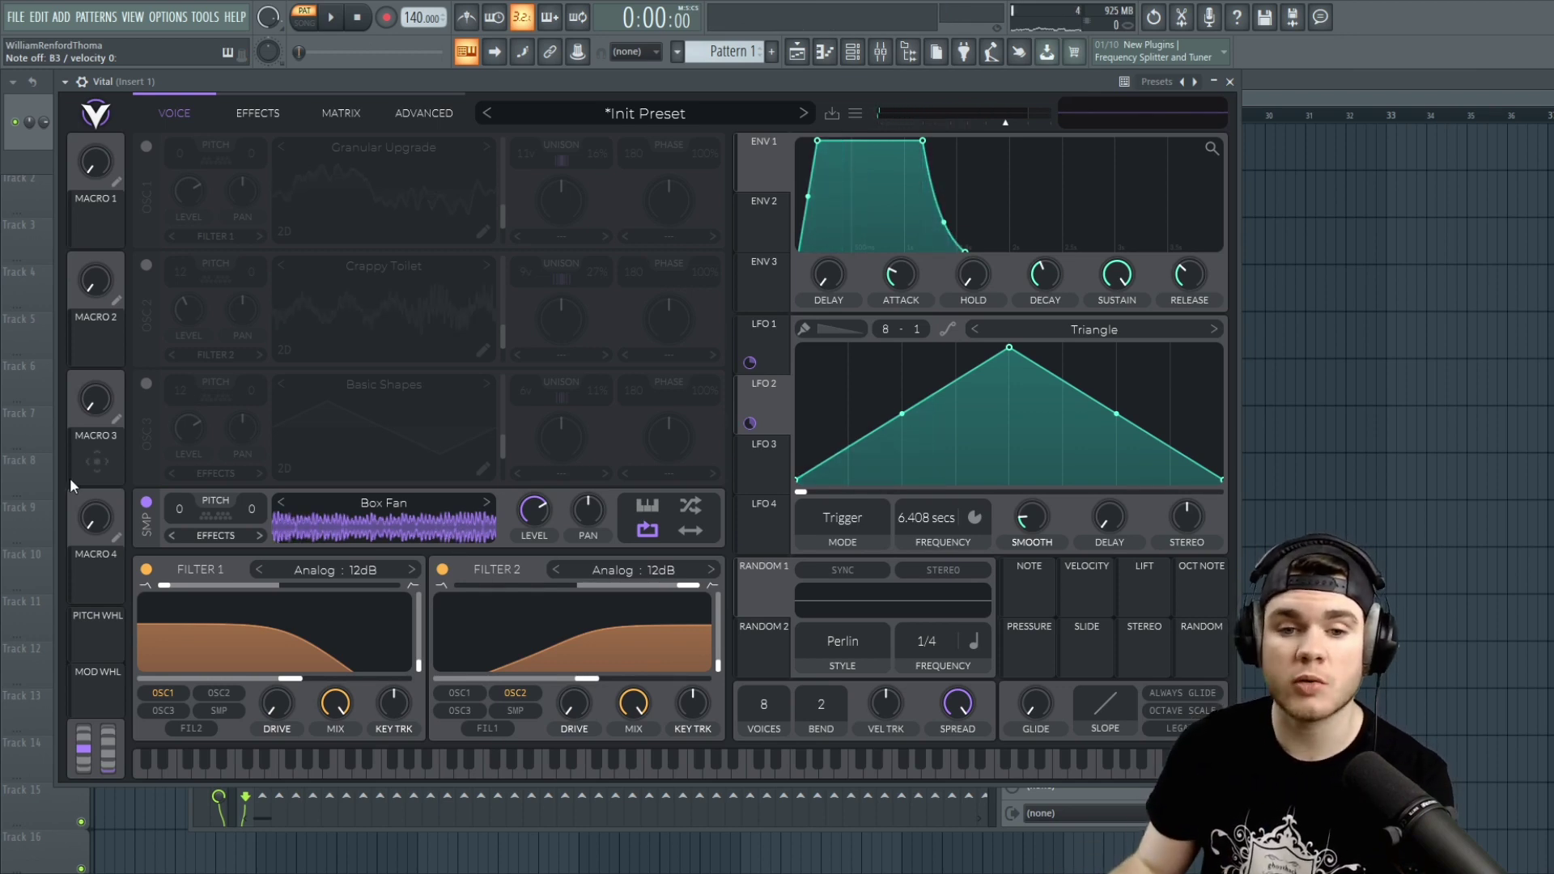
key("e")
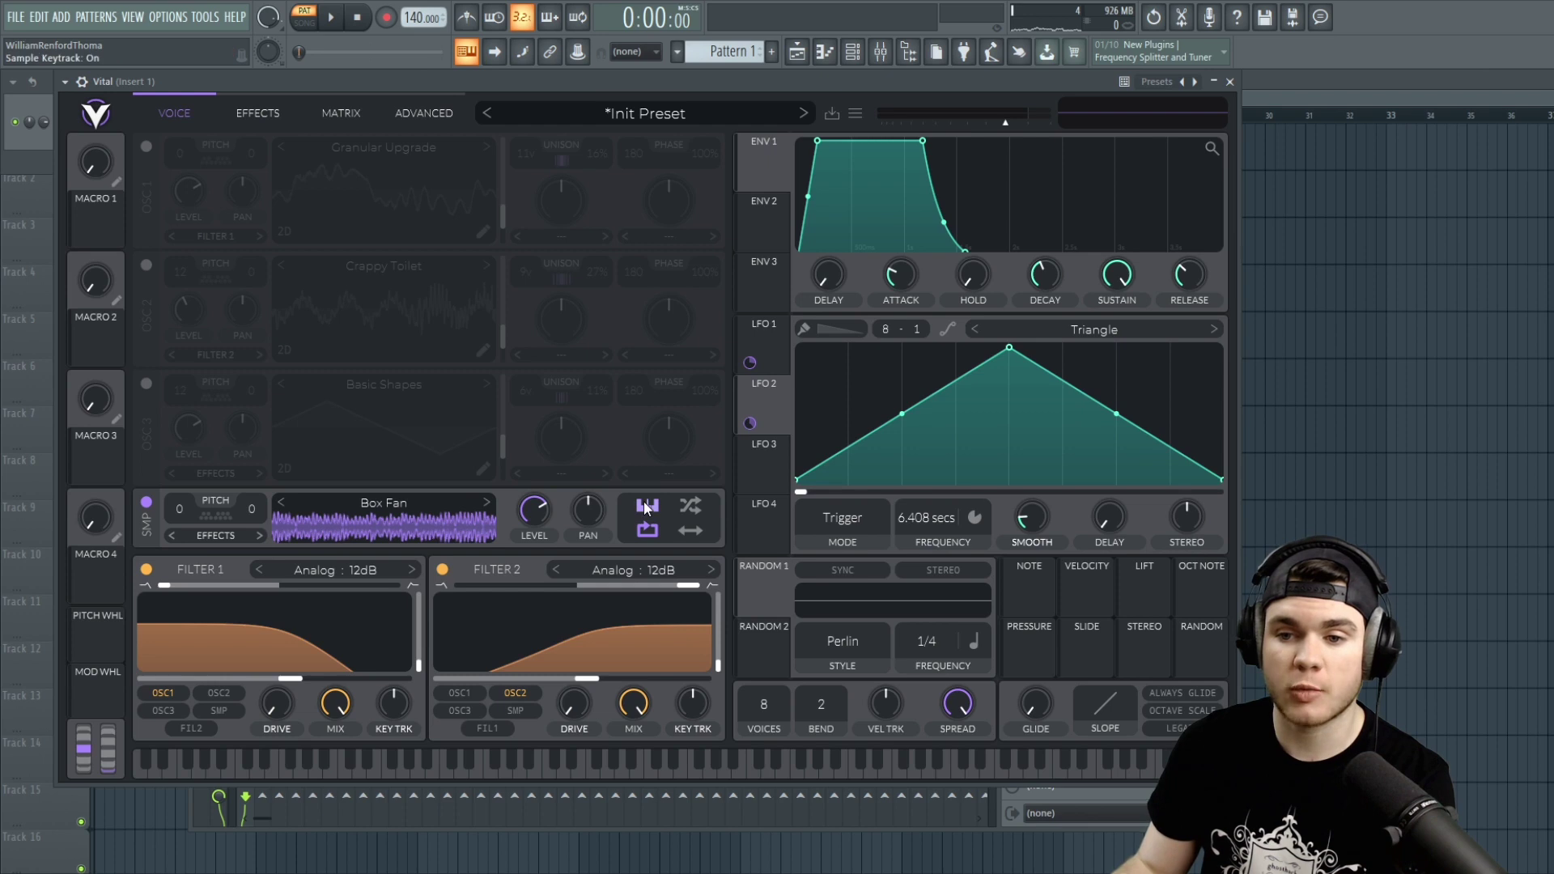
key("m")
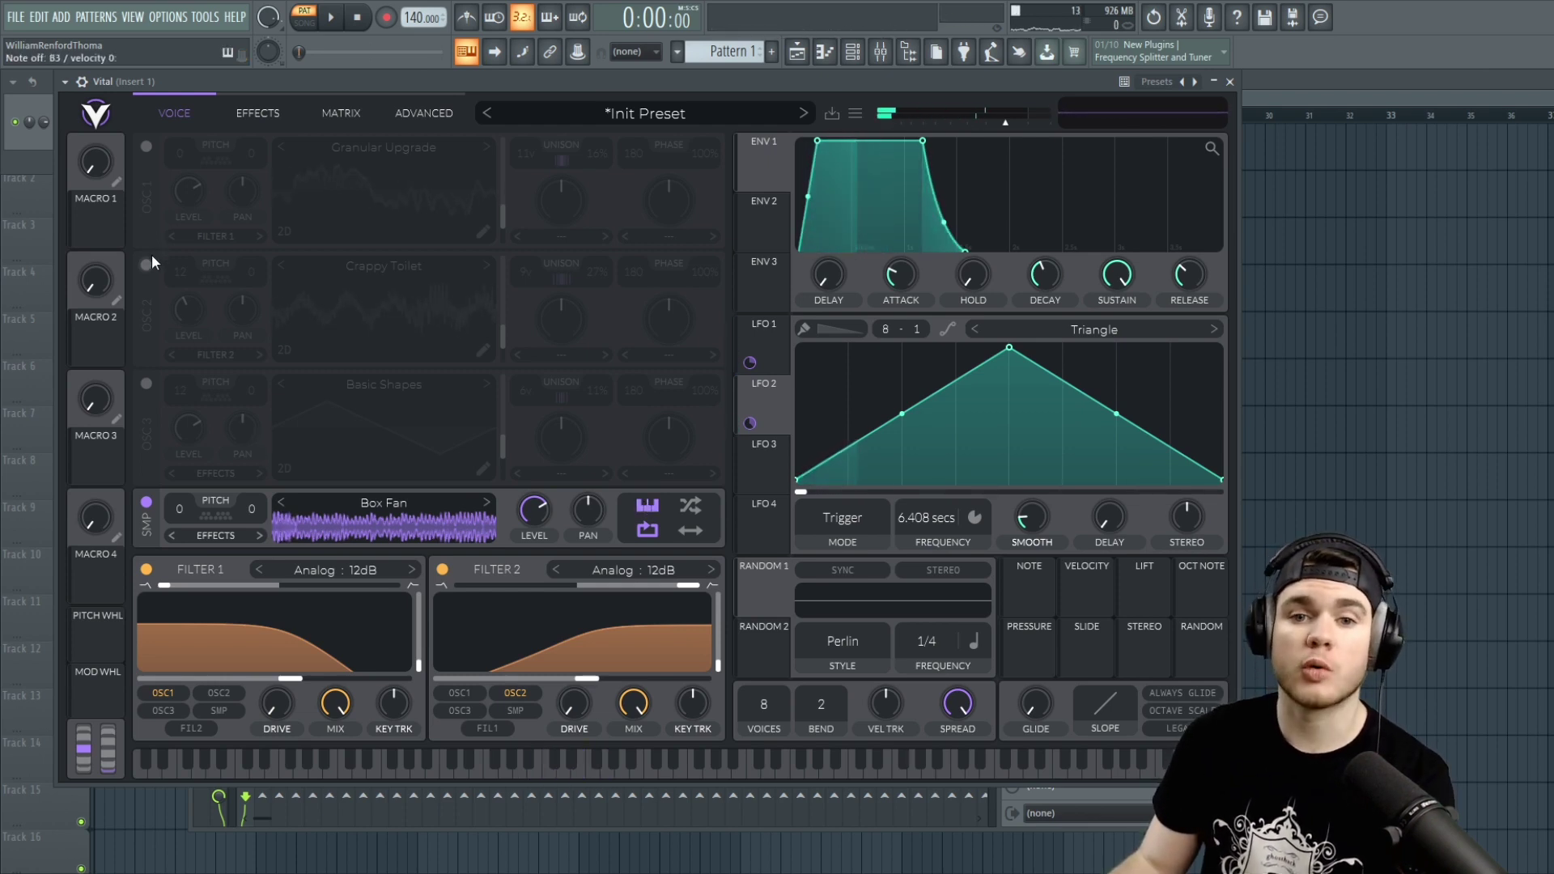
Step: Re-enable oscillator 3 as a pitch reference and transpose the Box Fan sample up 10 semitones
left_click(148, 384)
key("q")
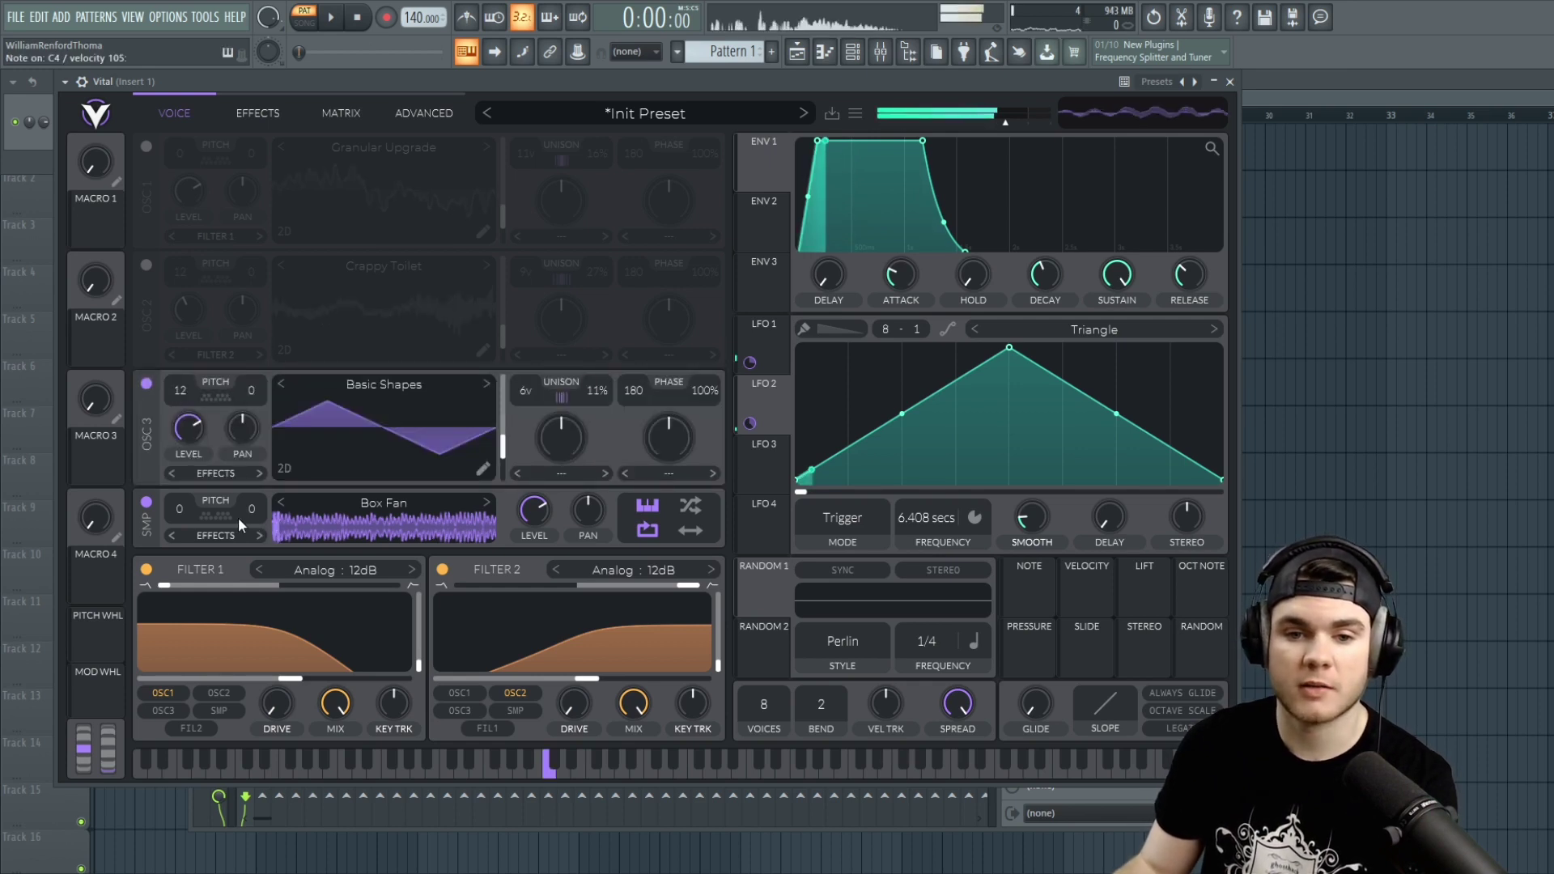
key("q")
left_click_drag(183, 506, 196, 434)
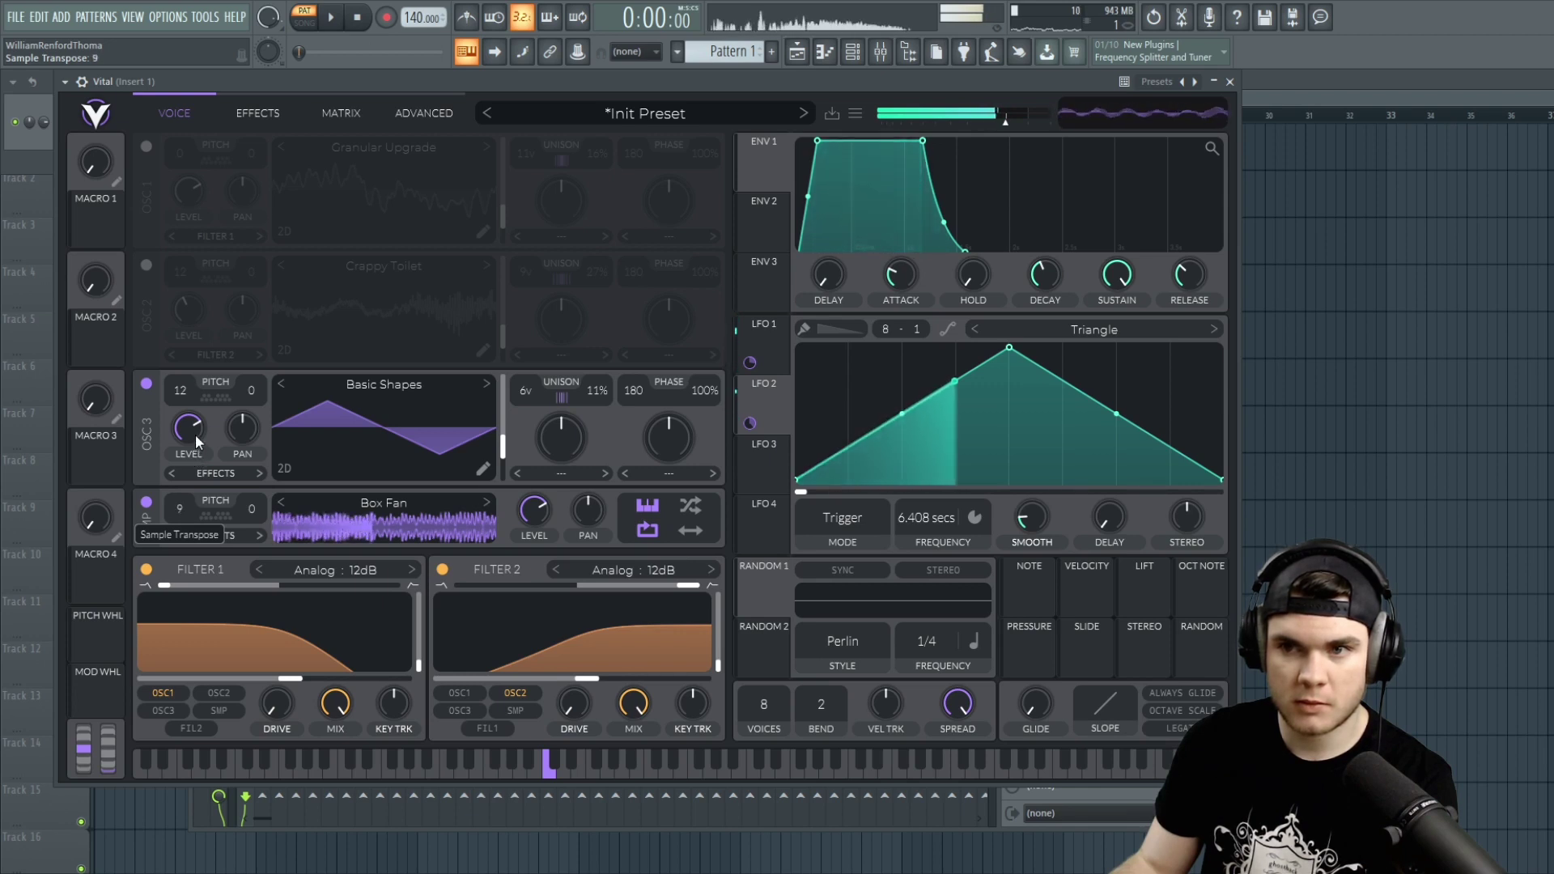
key("q")
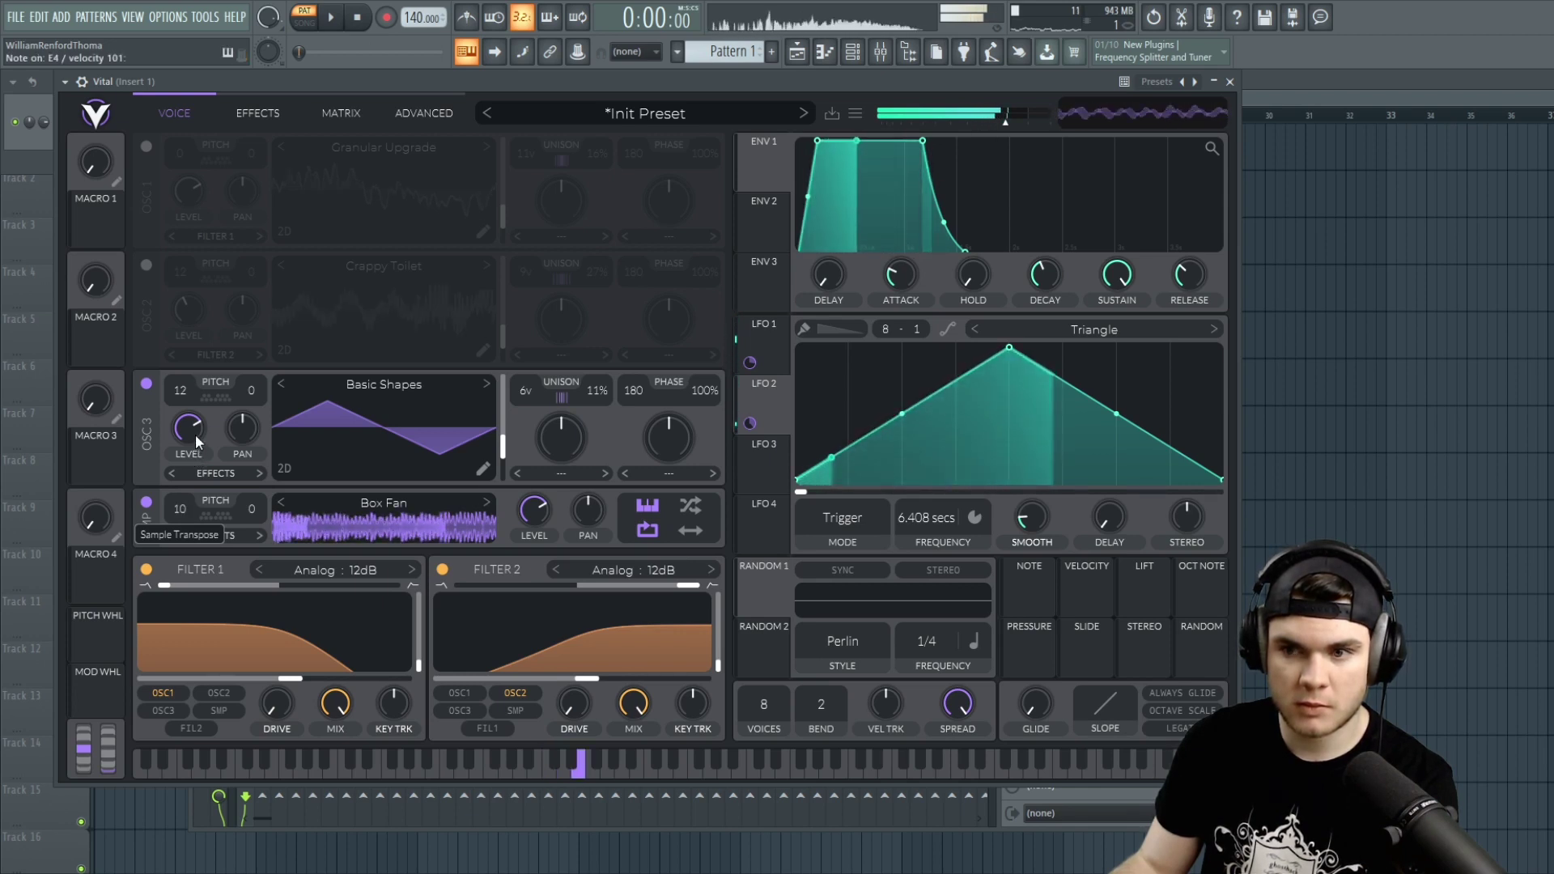
Step: Mute oscillator 3 briefly to hear the transposed sample alone, and switch it back on
left_click(148, 382)
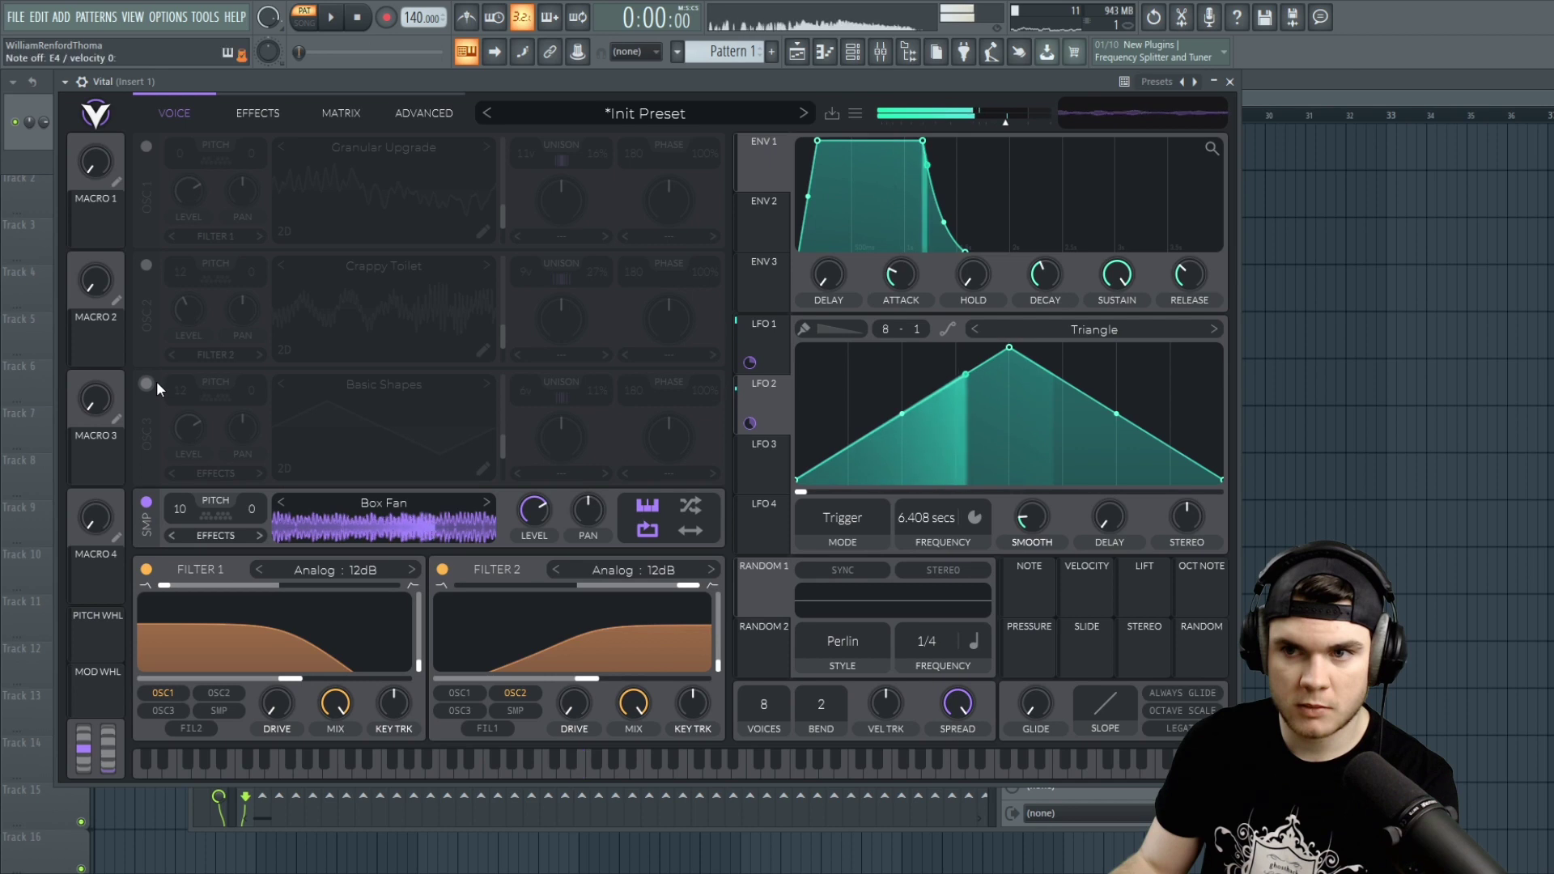
key("n")
left_click(155, 382)
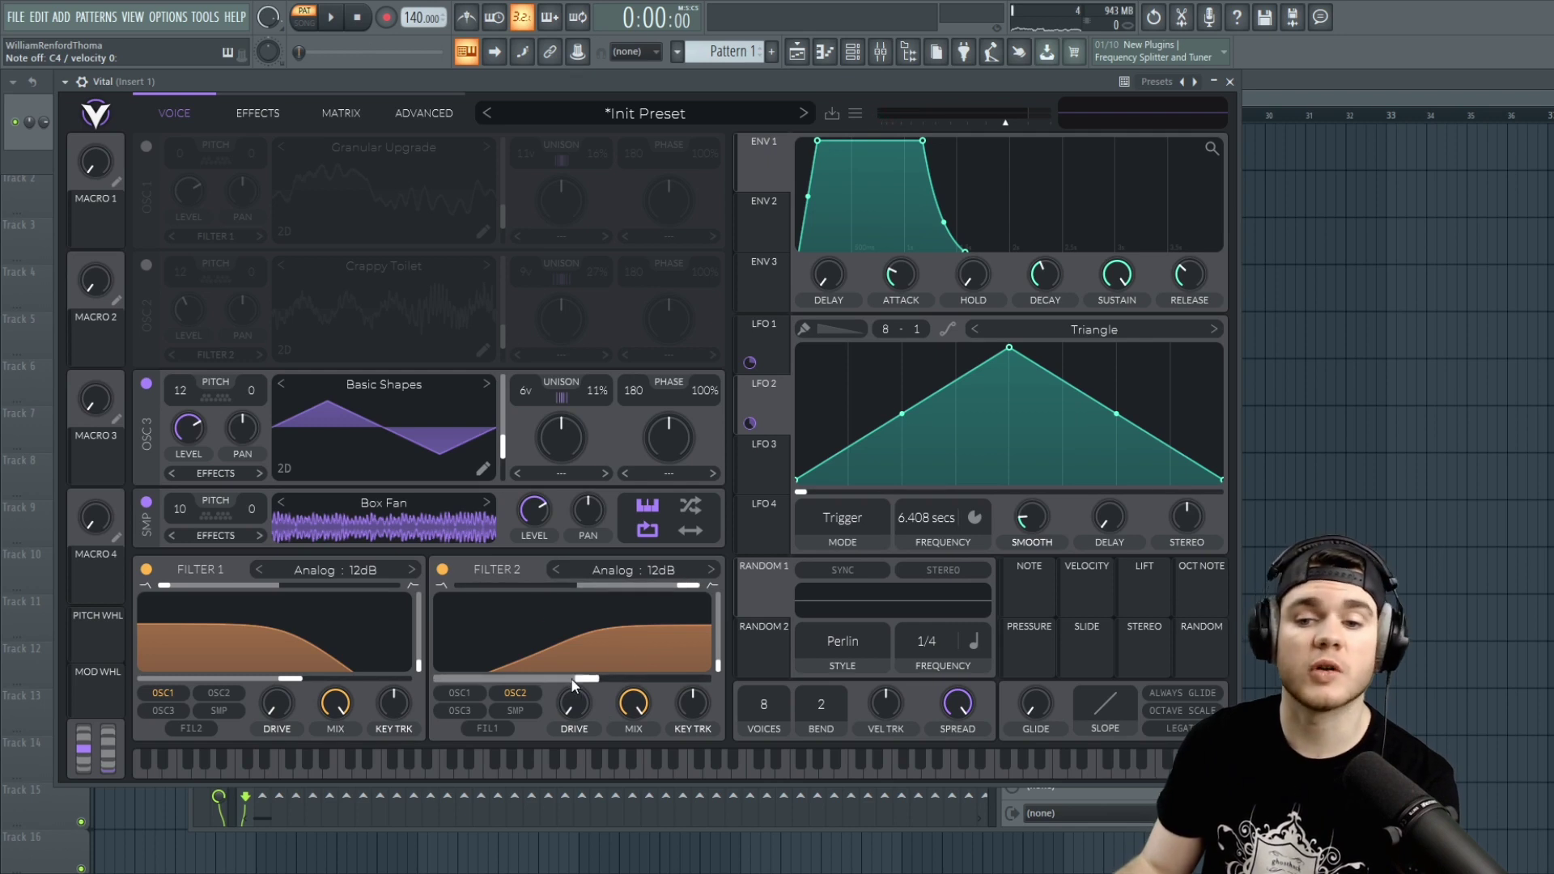
Step: Route the sampler into Filter 2 and turn oscillators 1 and 2 back on
left_click(498, 710)
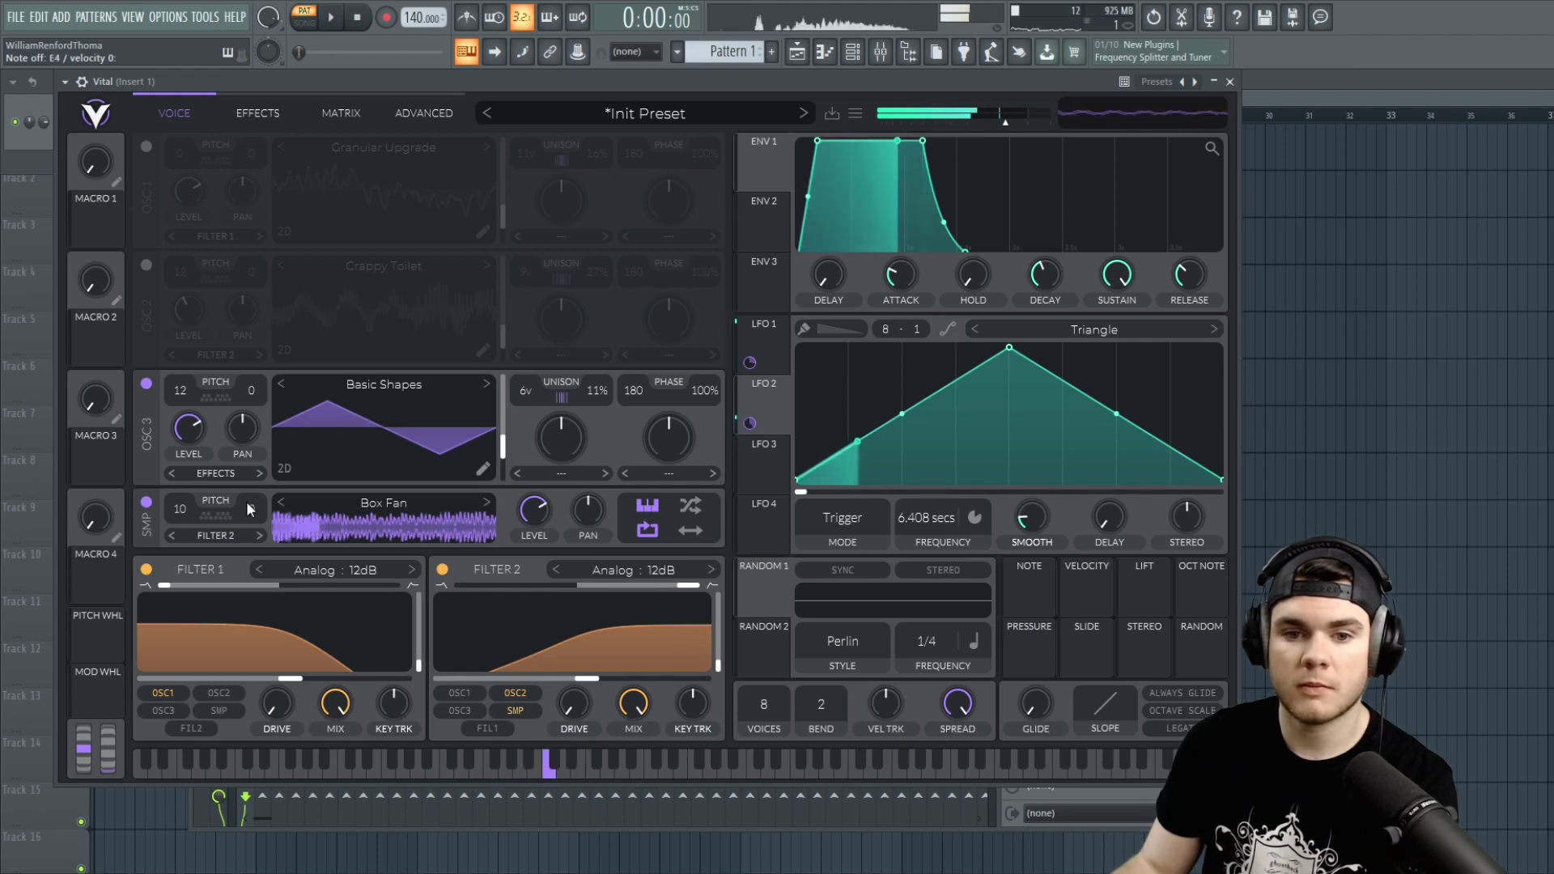
left_click(146, 265)
left_click(146, 148)
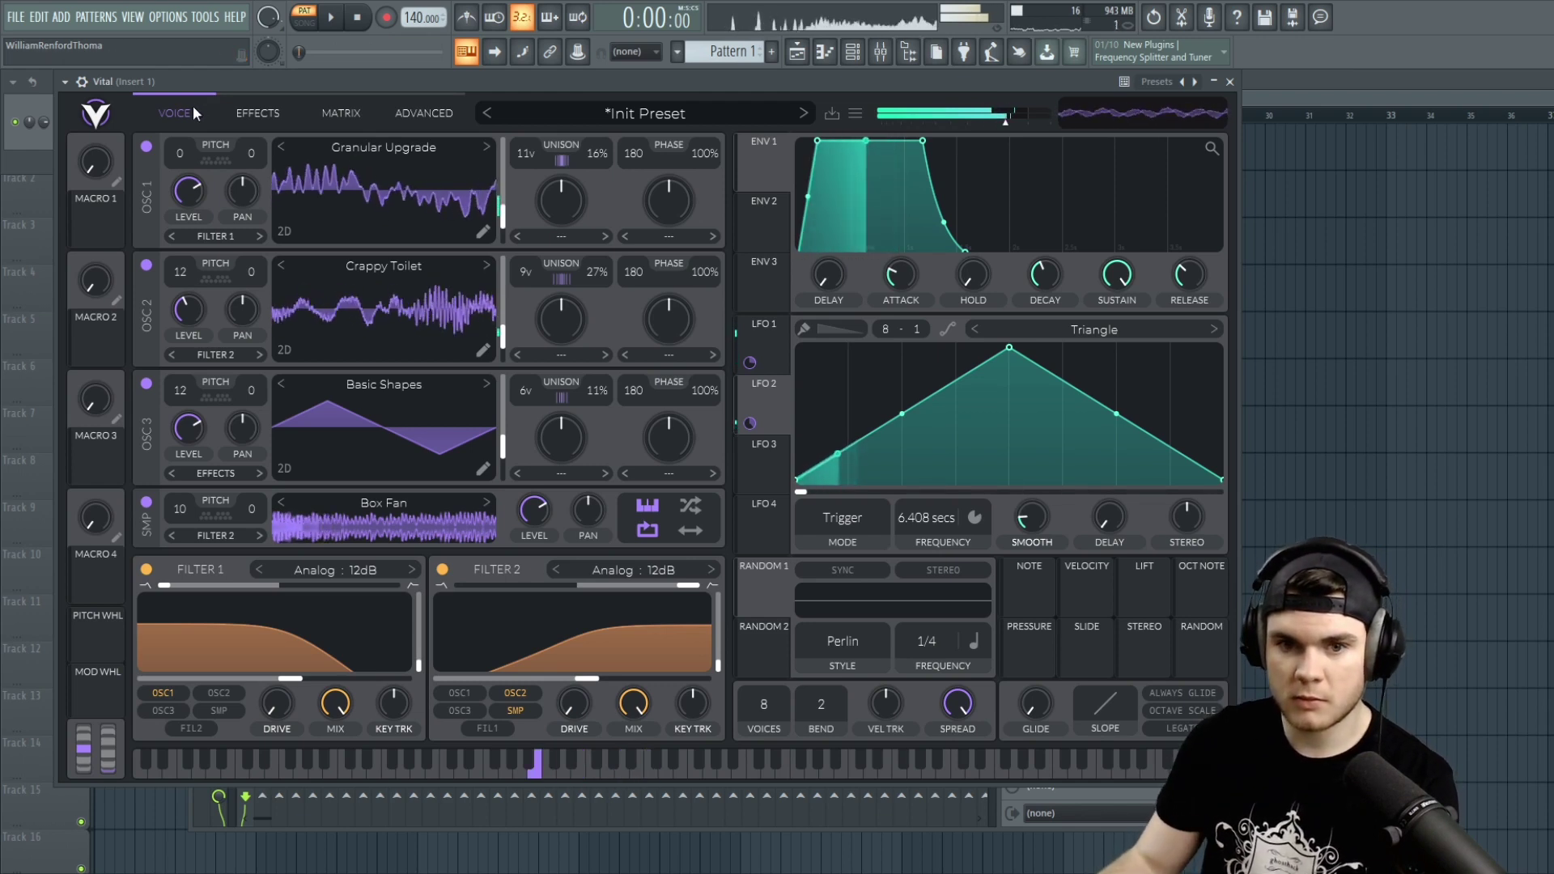
Step: Balance the layers by lowering oscillator 2's level to about 0.09 and reducing the levels of oscillator 3 and the sample
mouse_move(192, 308)
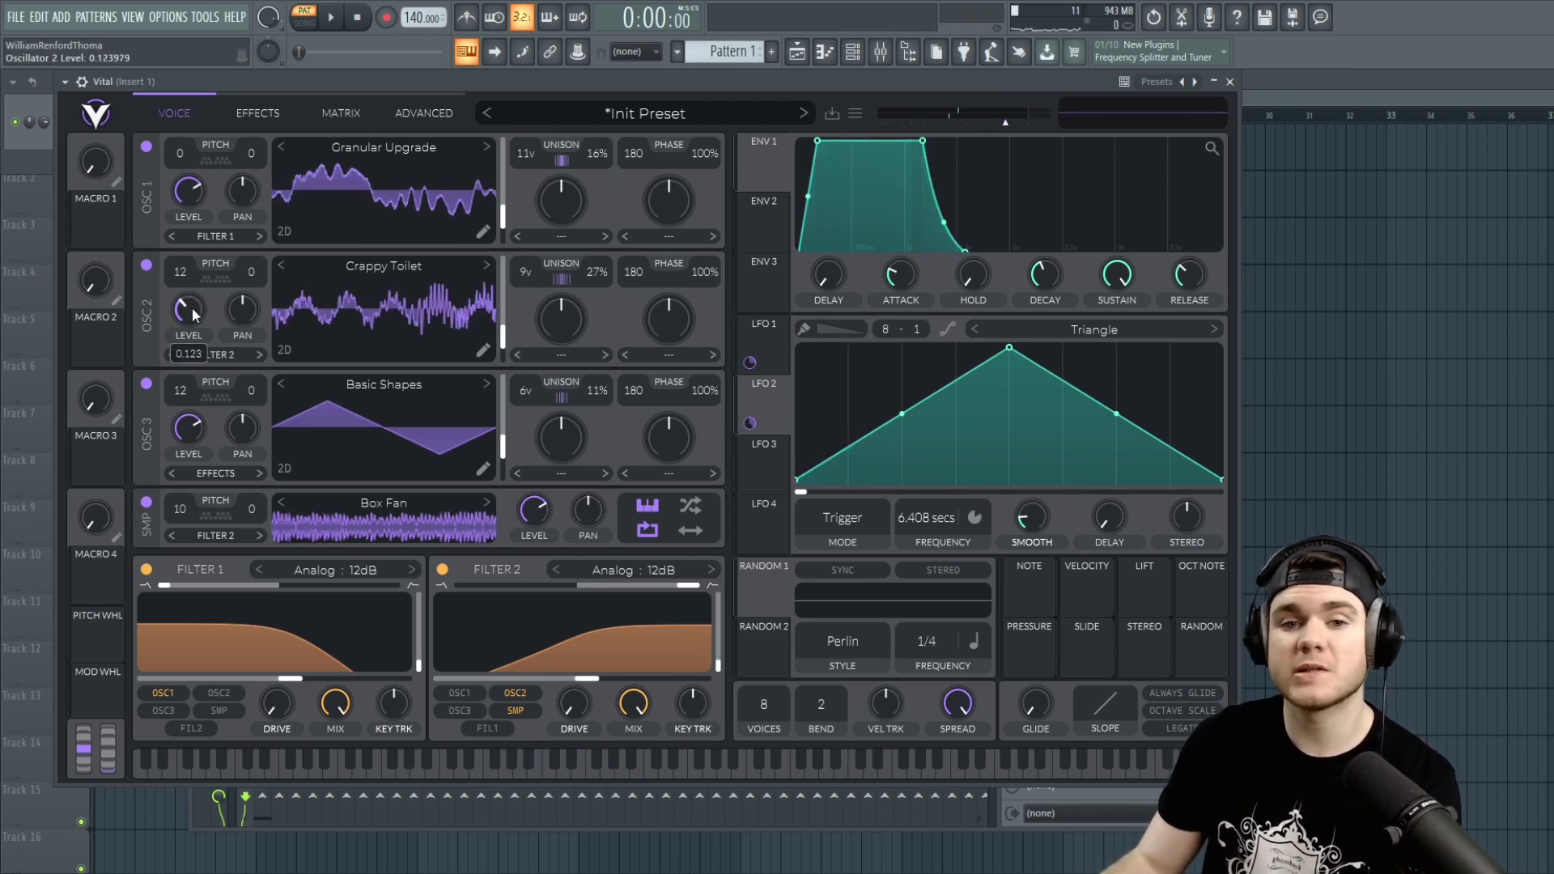
mouse_move(192, 429)
mouse_move(541, 526)
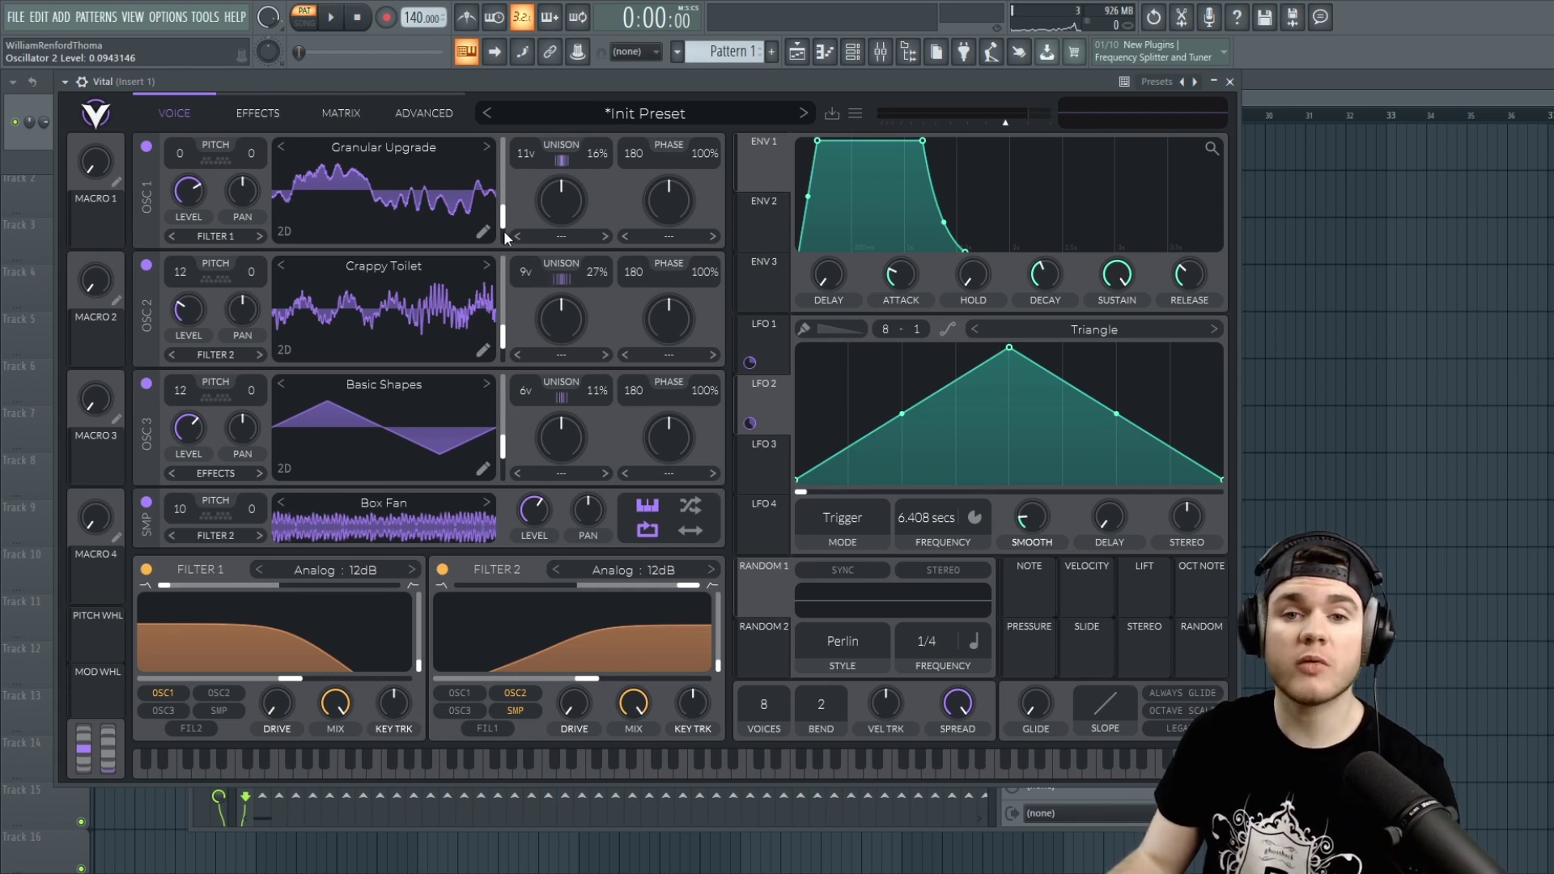
Step: Enable the Chorus effect with increased depth, reduced spread, a lowered cutoff and a mix of around half
left_click(240, 115)
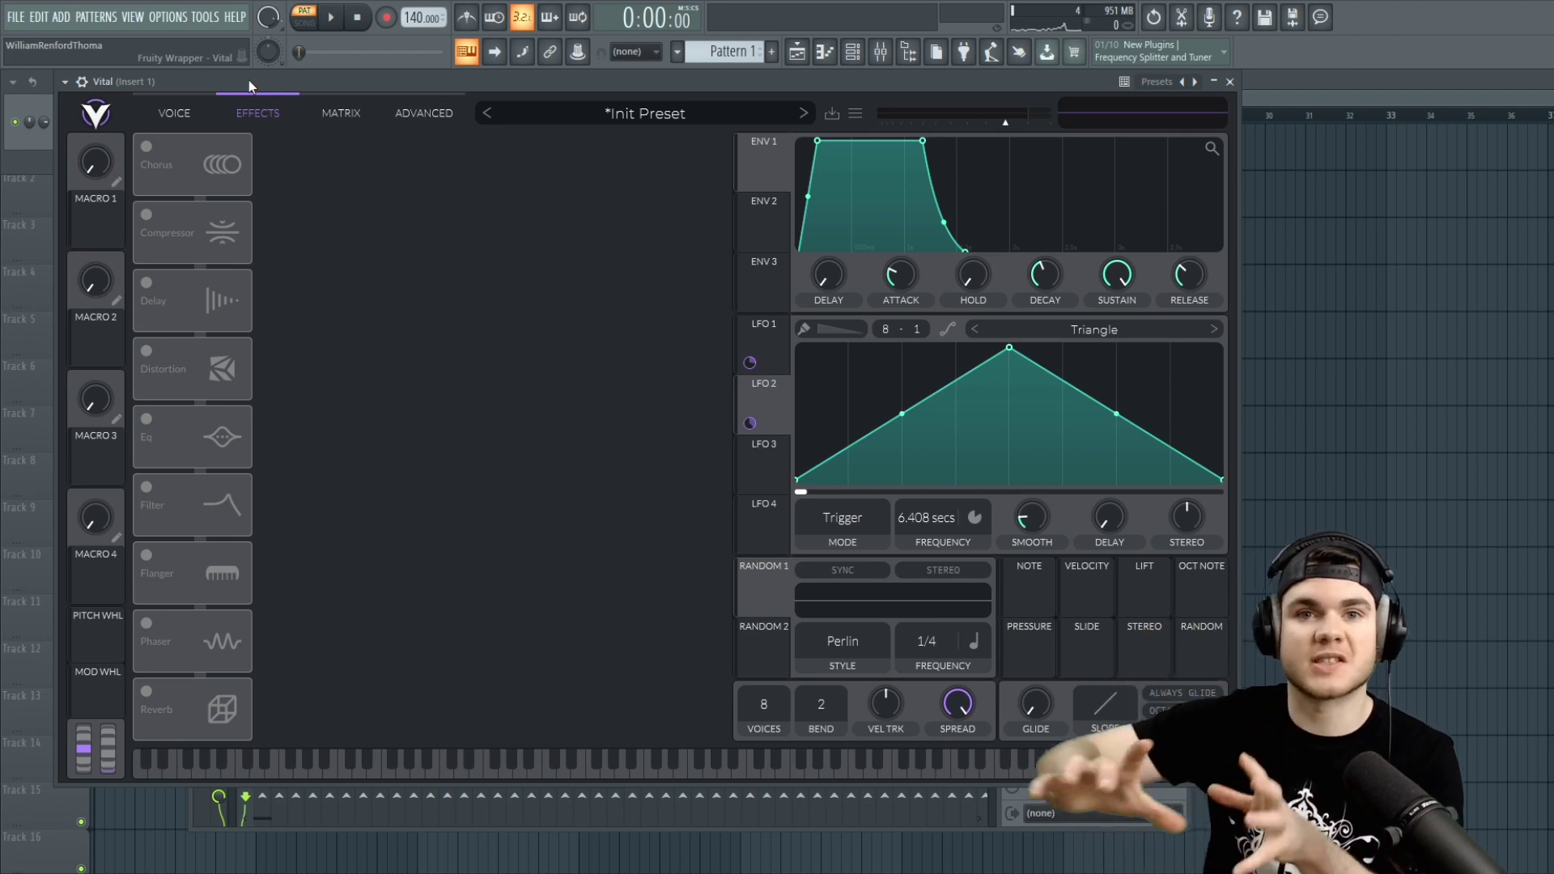
left_click(148, 146)
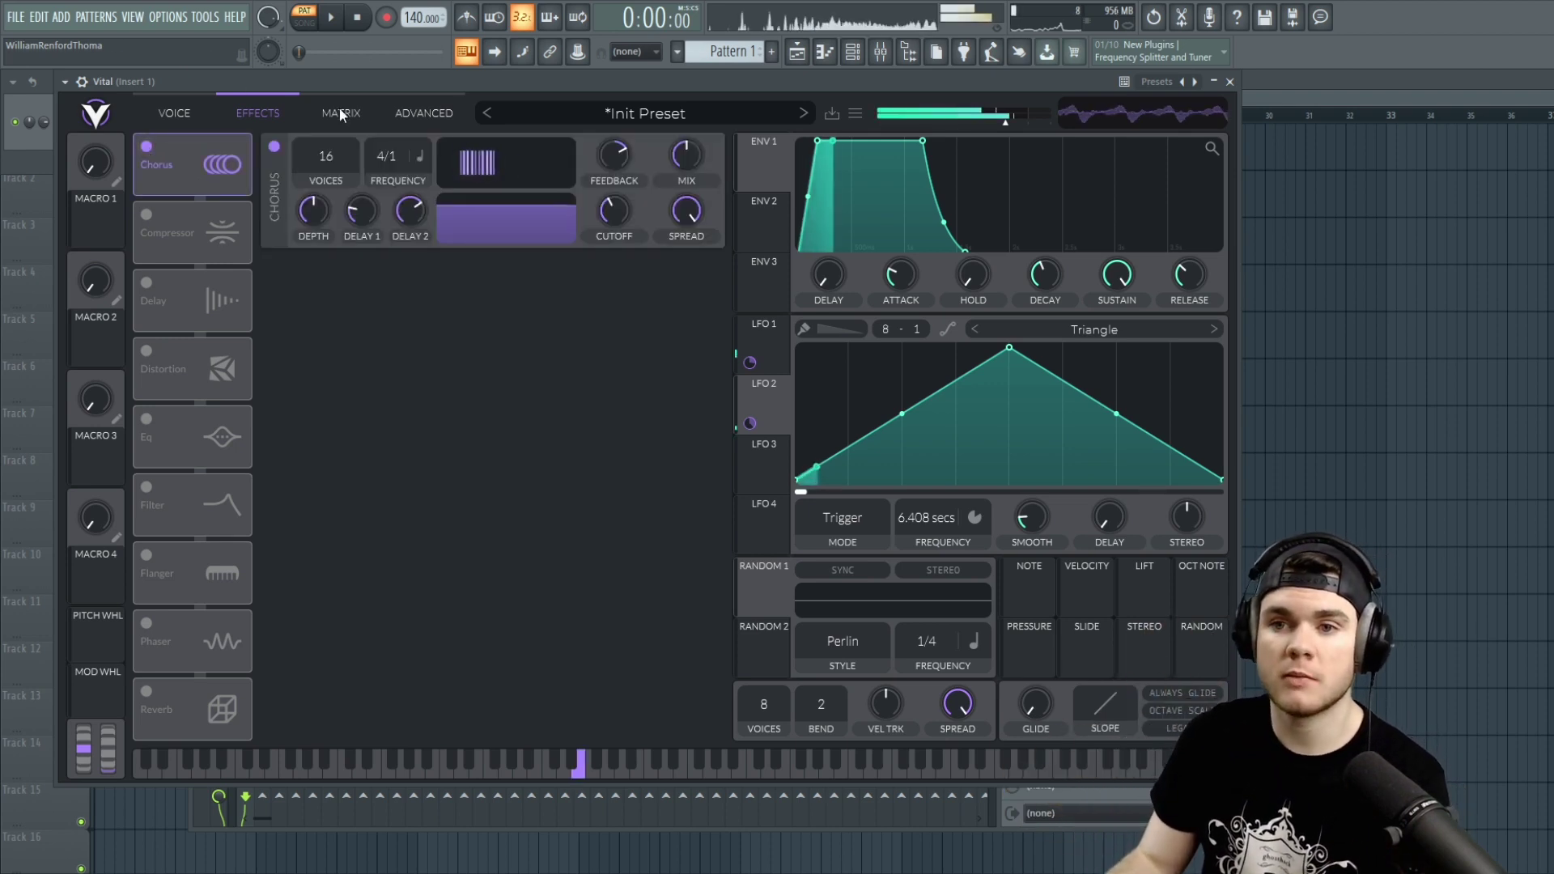
left_click_drag(688, 158, 688, 240)
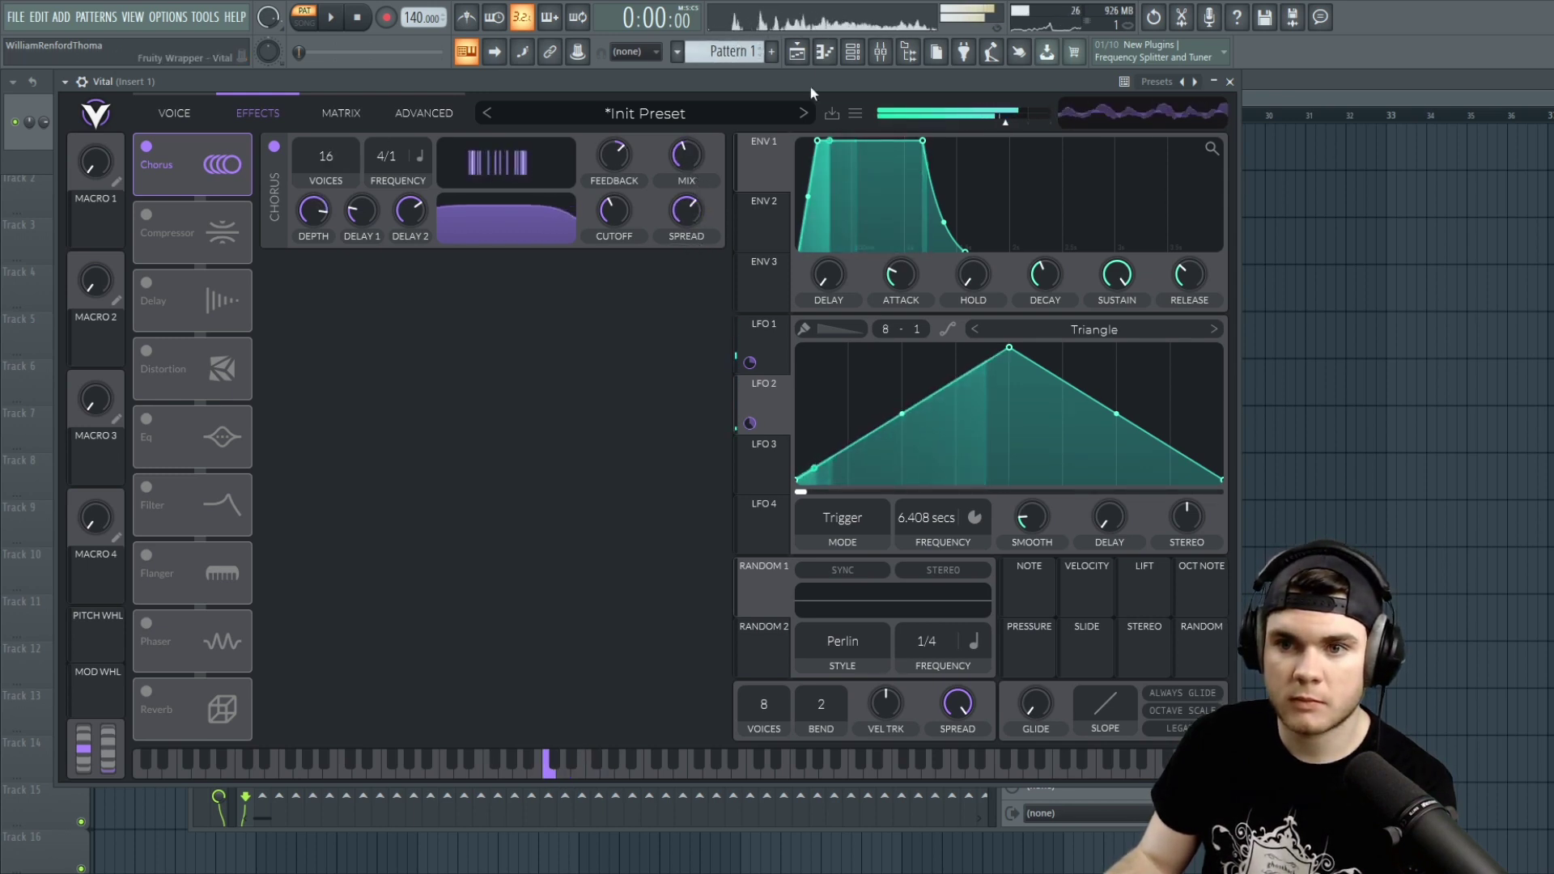
left_click_drag(687, 155, 707, 37)
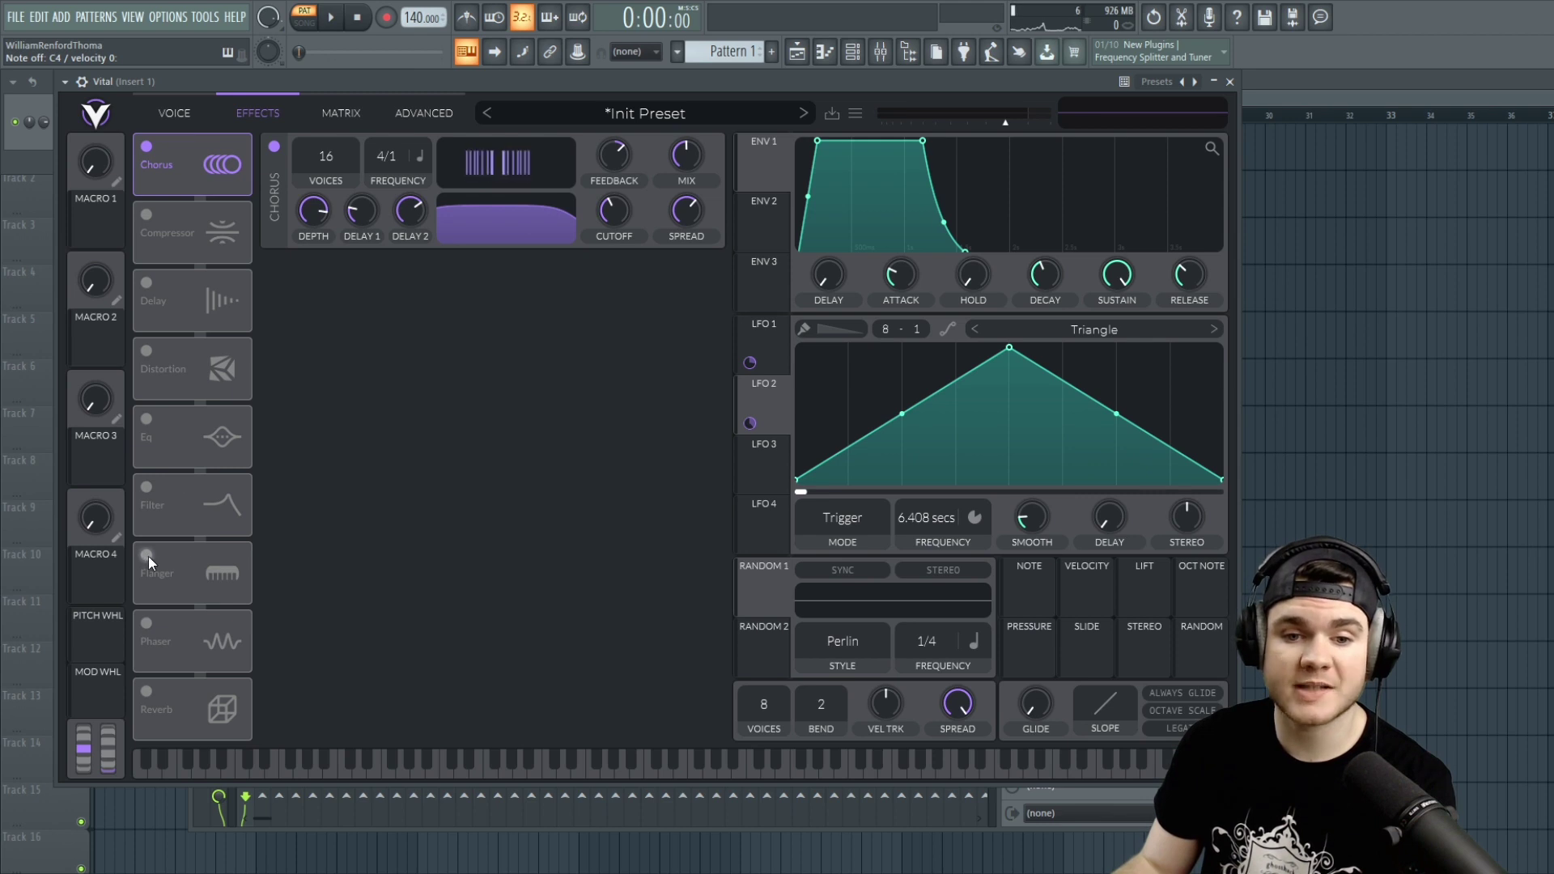
Step: Enable the Phaser directly after the Chorus, with blend at maximum, more feedback, offset and depth, and a reduced mix
left_click(146, 623)
left_click_drag(162, 639, 224, 218)
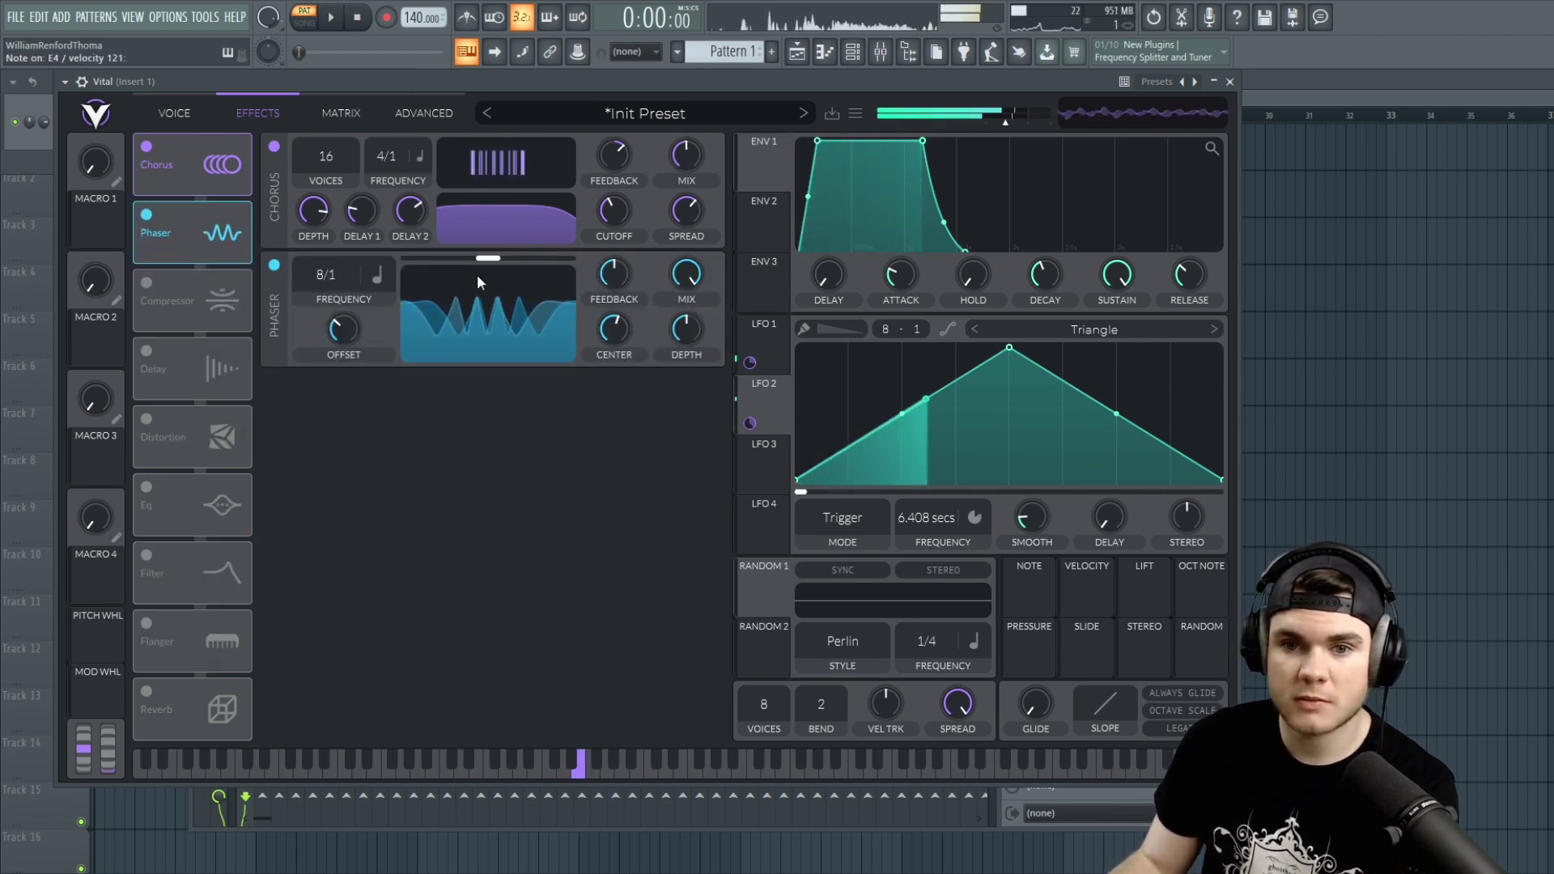
left_click_drag(490, 260, 694, 336)
left_click(356, 311)
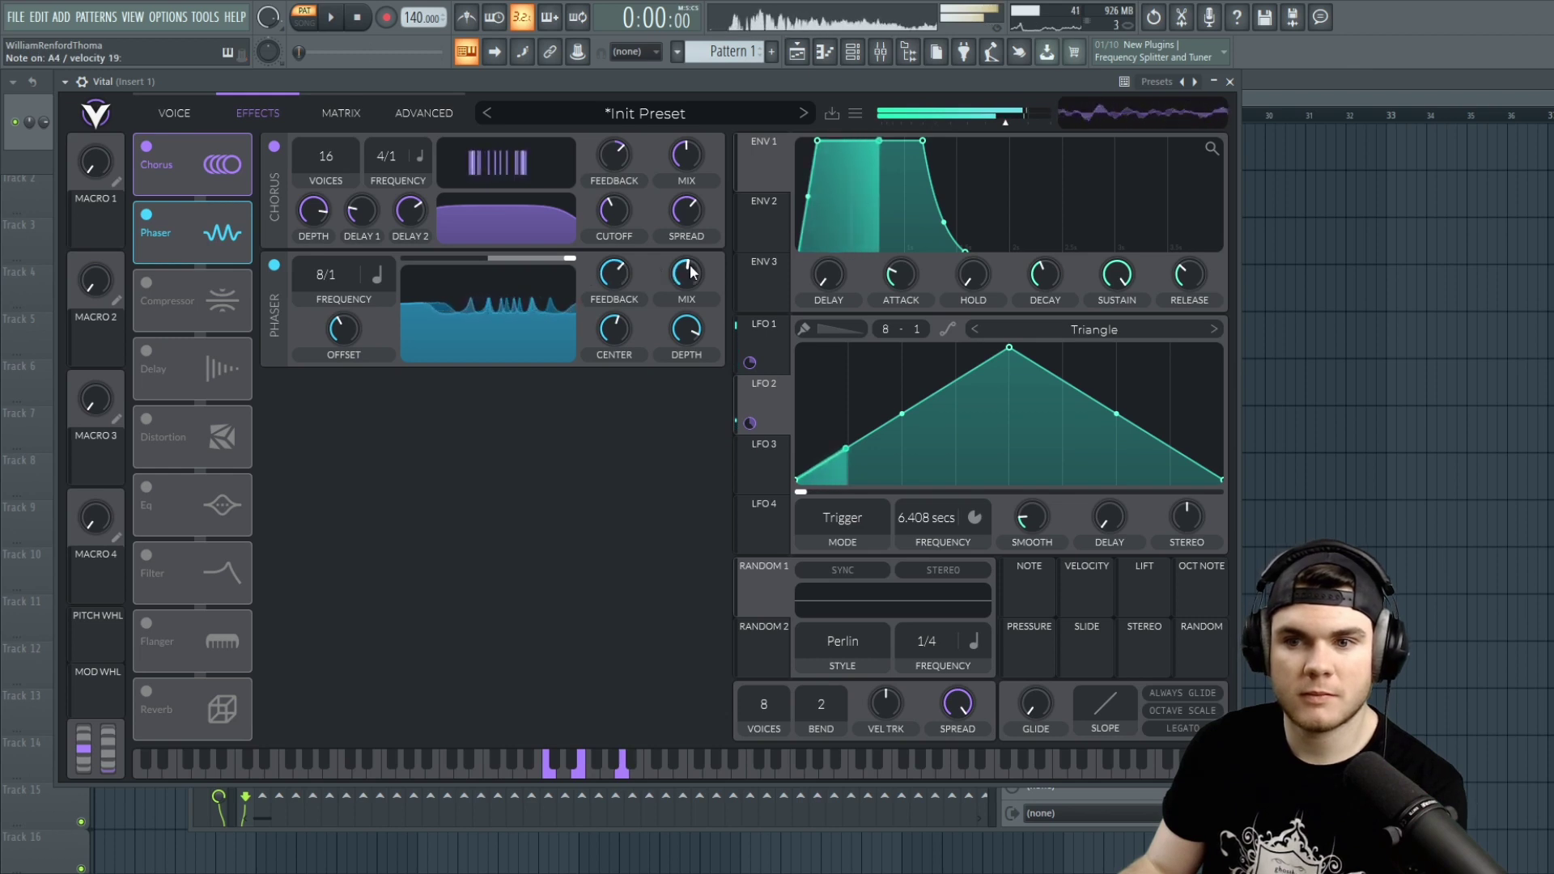
Step: Enable the Flanger directly after the Phaser, with reduced feedback, depth at about 98% and mix around 60%
left_click(146, 623)
left_click_drag(173, 622, 196, 275)
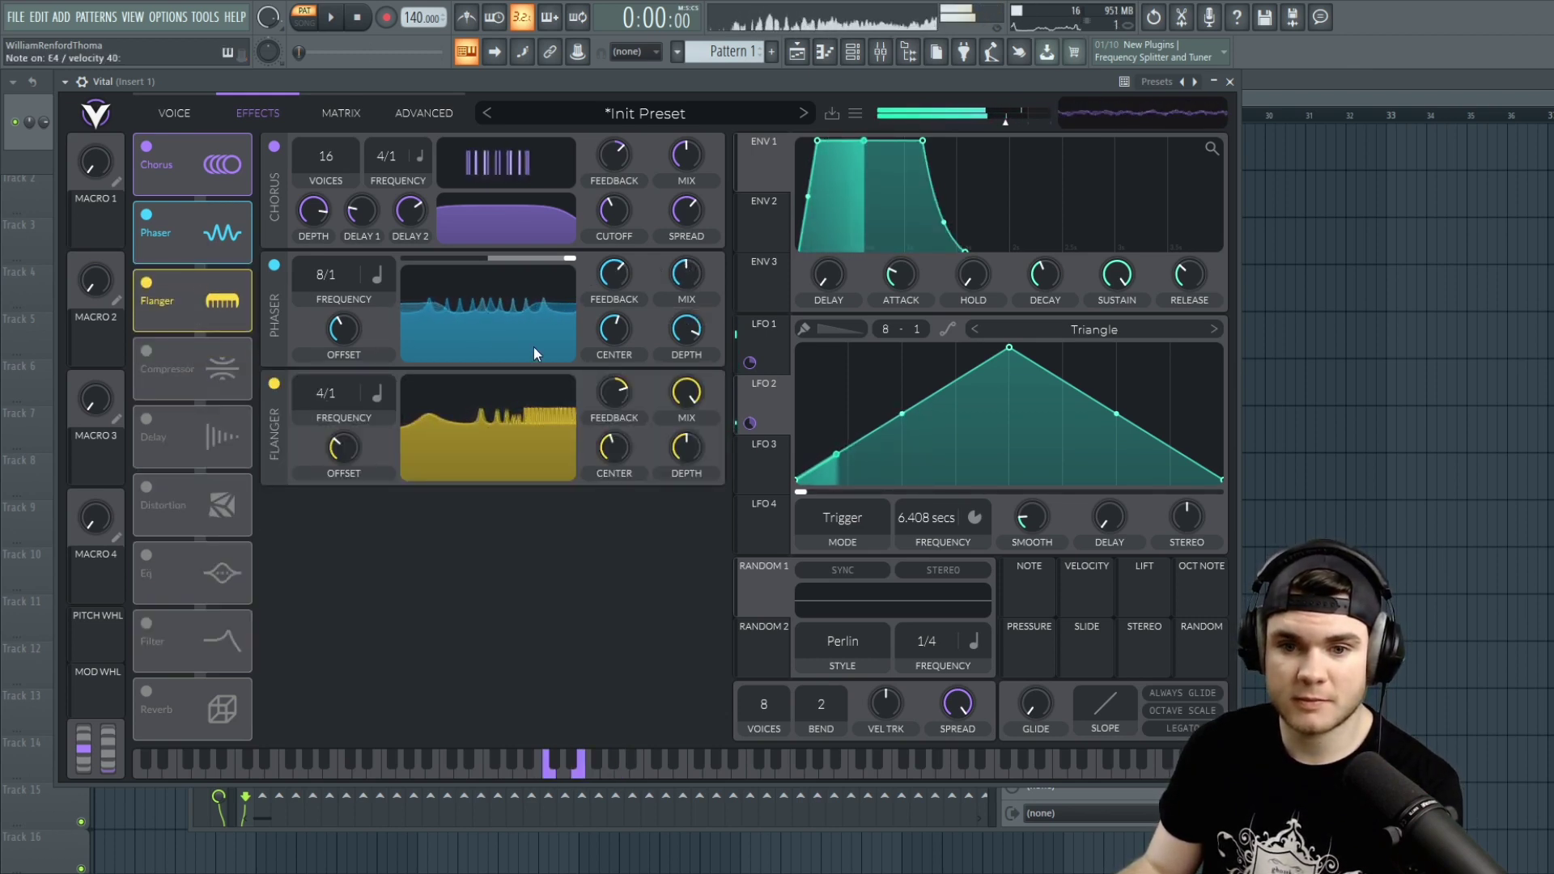
left_click_drag(616, 384, 616, 396)
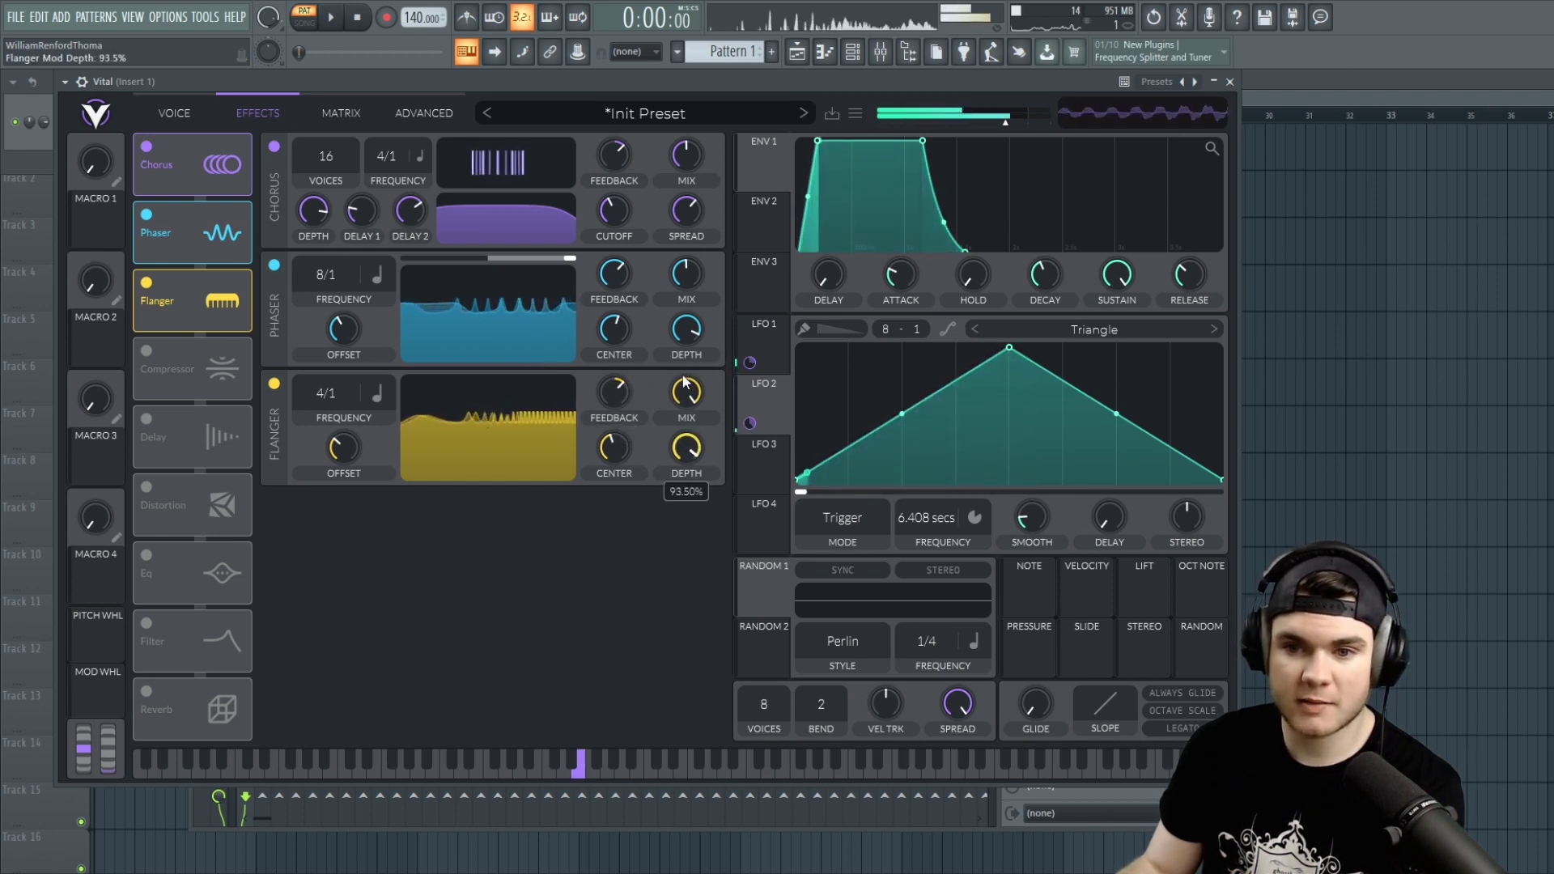
left_click_drag(683, 451, 689, 361)
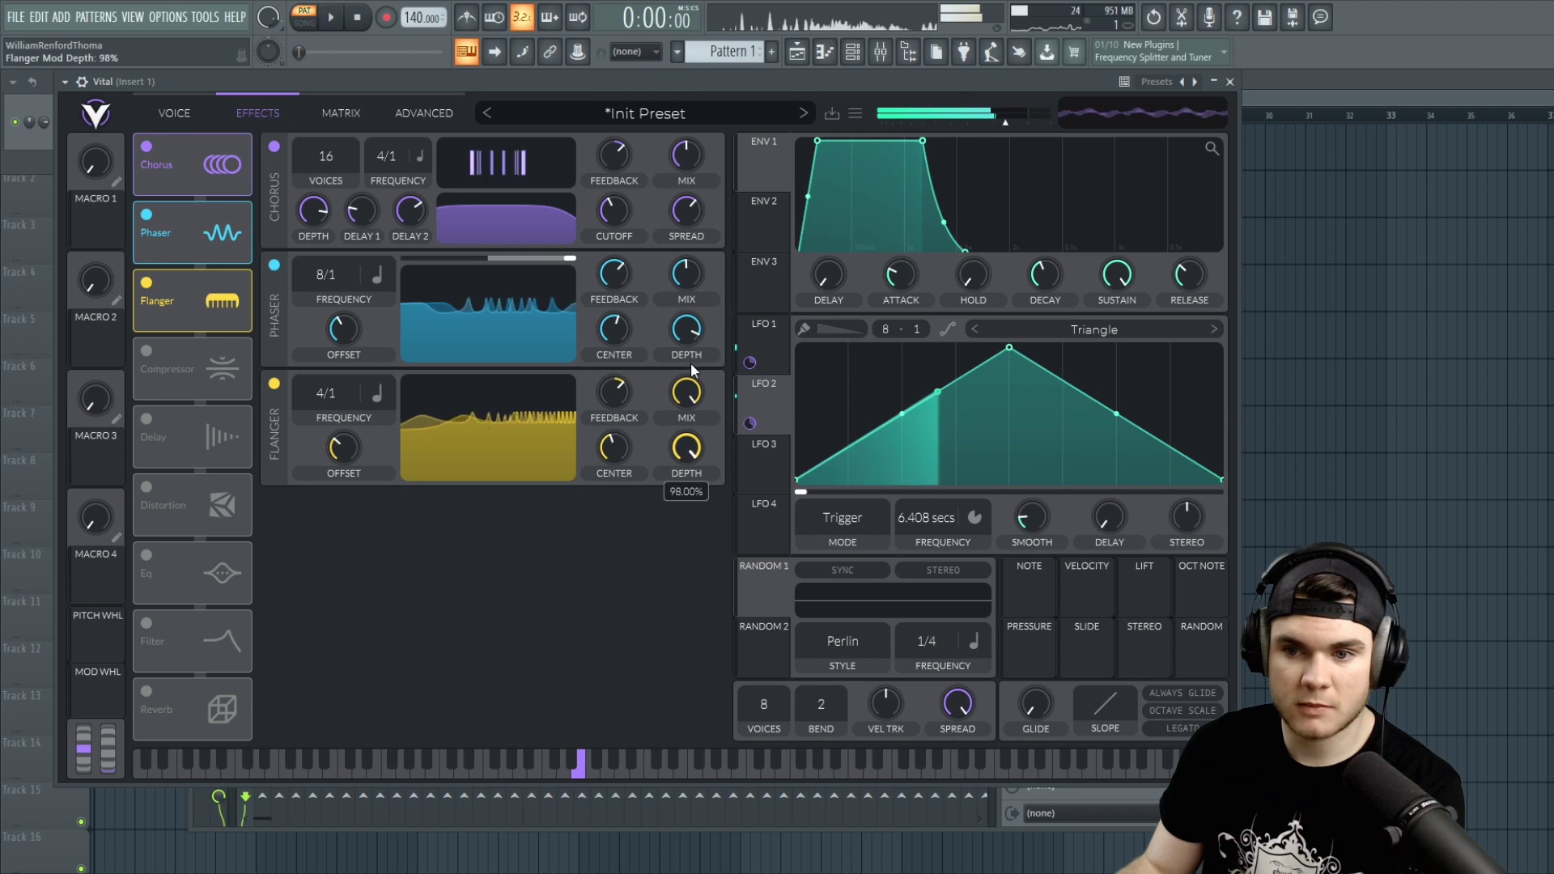
mouse_move(612, 448)
left_mouse_down()
mouse_move(610, 468)
mouse_move(612, 453)
left_mouse_up()
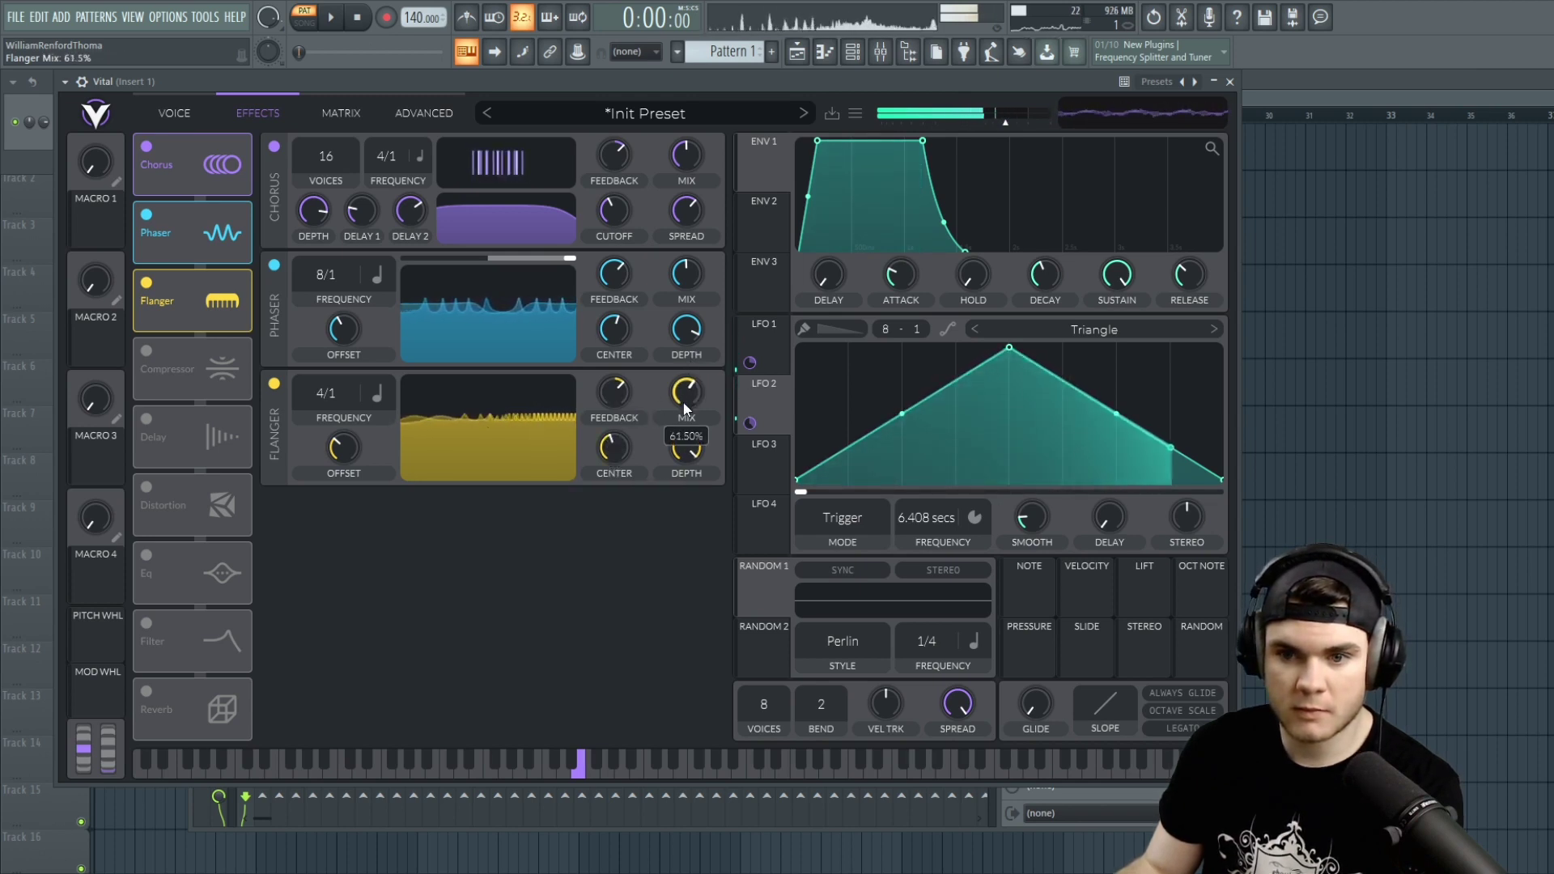
left_click_drag(683, 402, 689, 395)
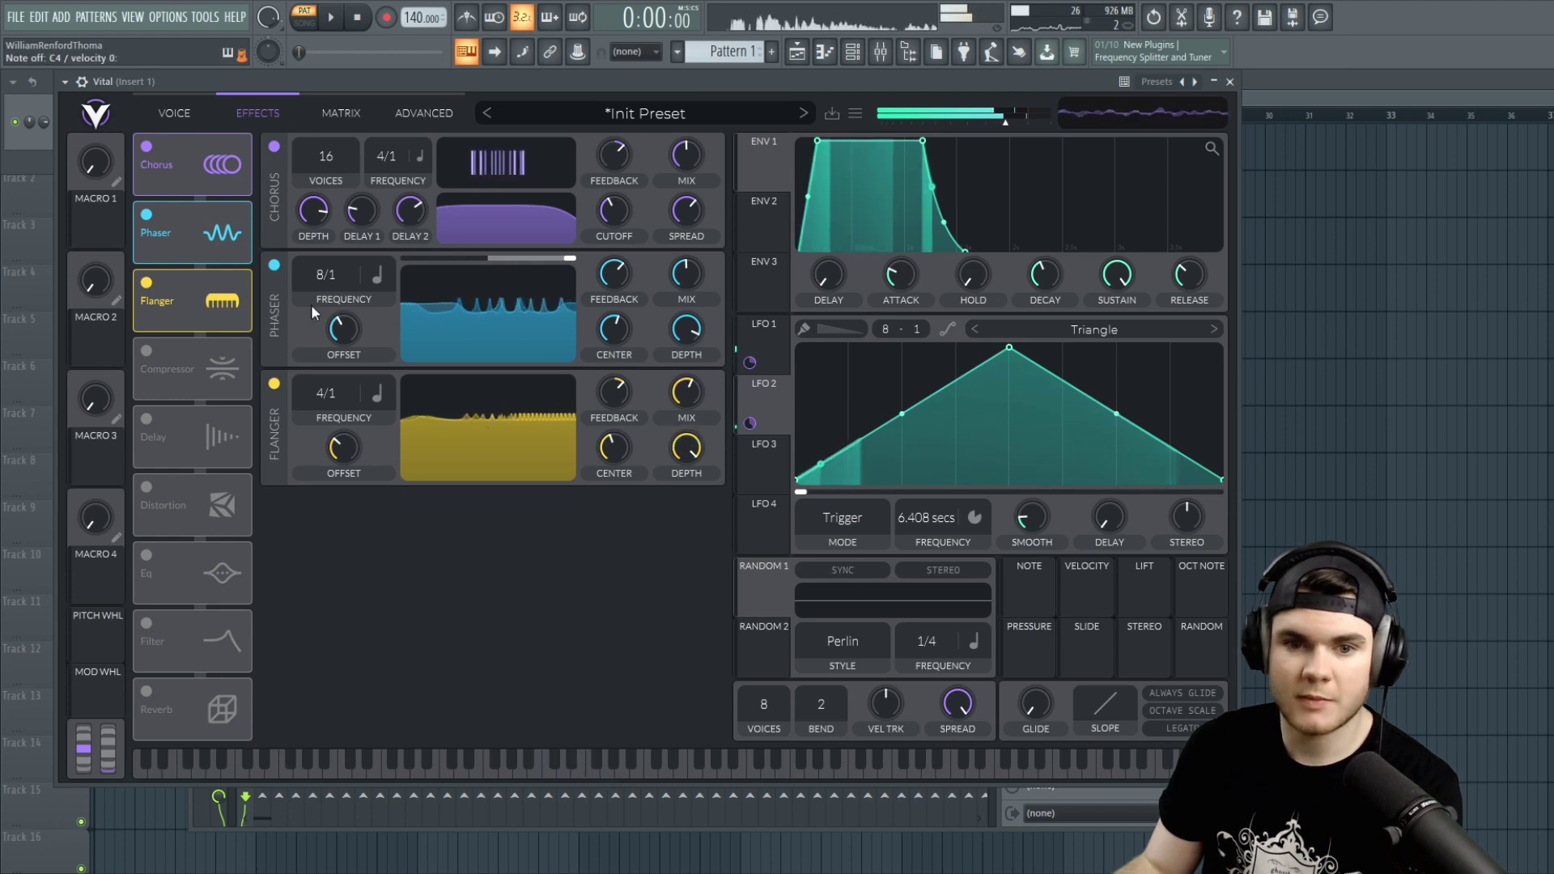
Step: Enable the Delay after the Flanger in Ping Pong mode at 1/4 and 1/8, with about 37% mix and reduced feedback and spread
left_click_drag(147, 416, 150, 351)
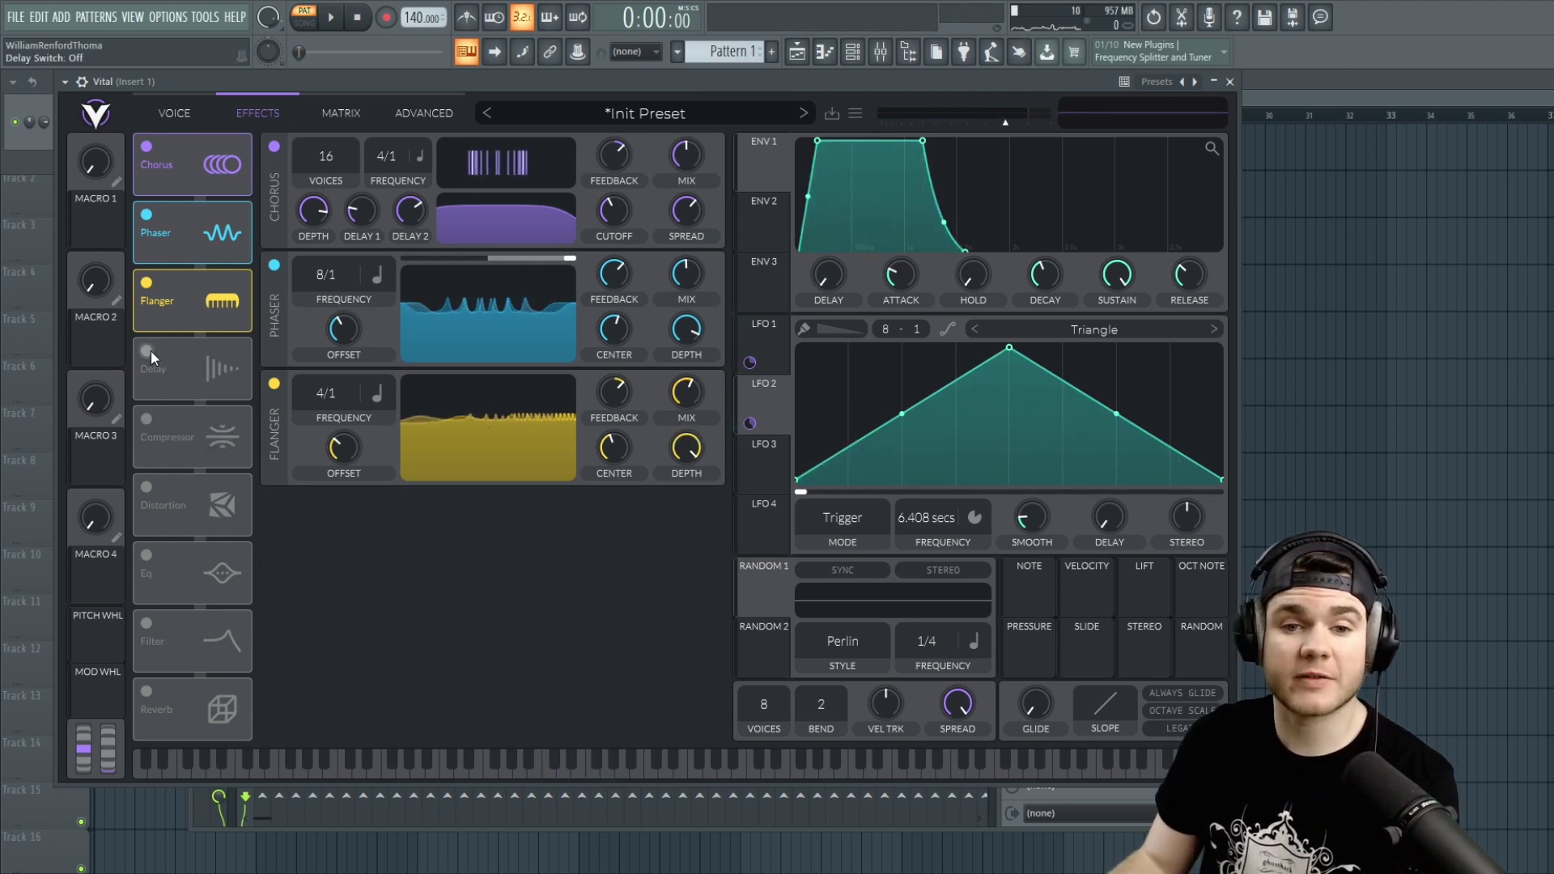
left_click(151, 351)
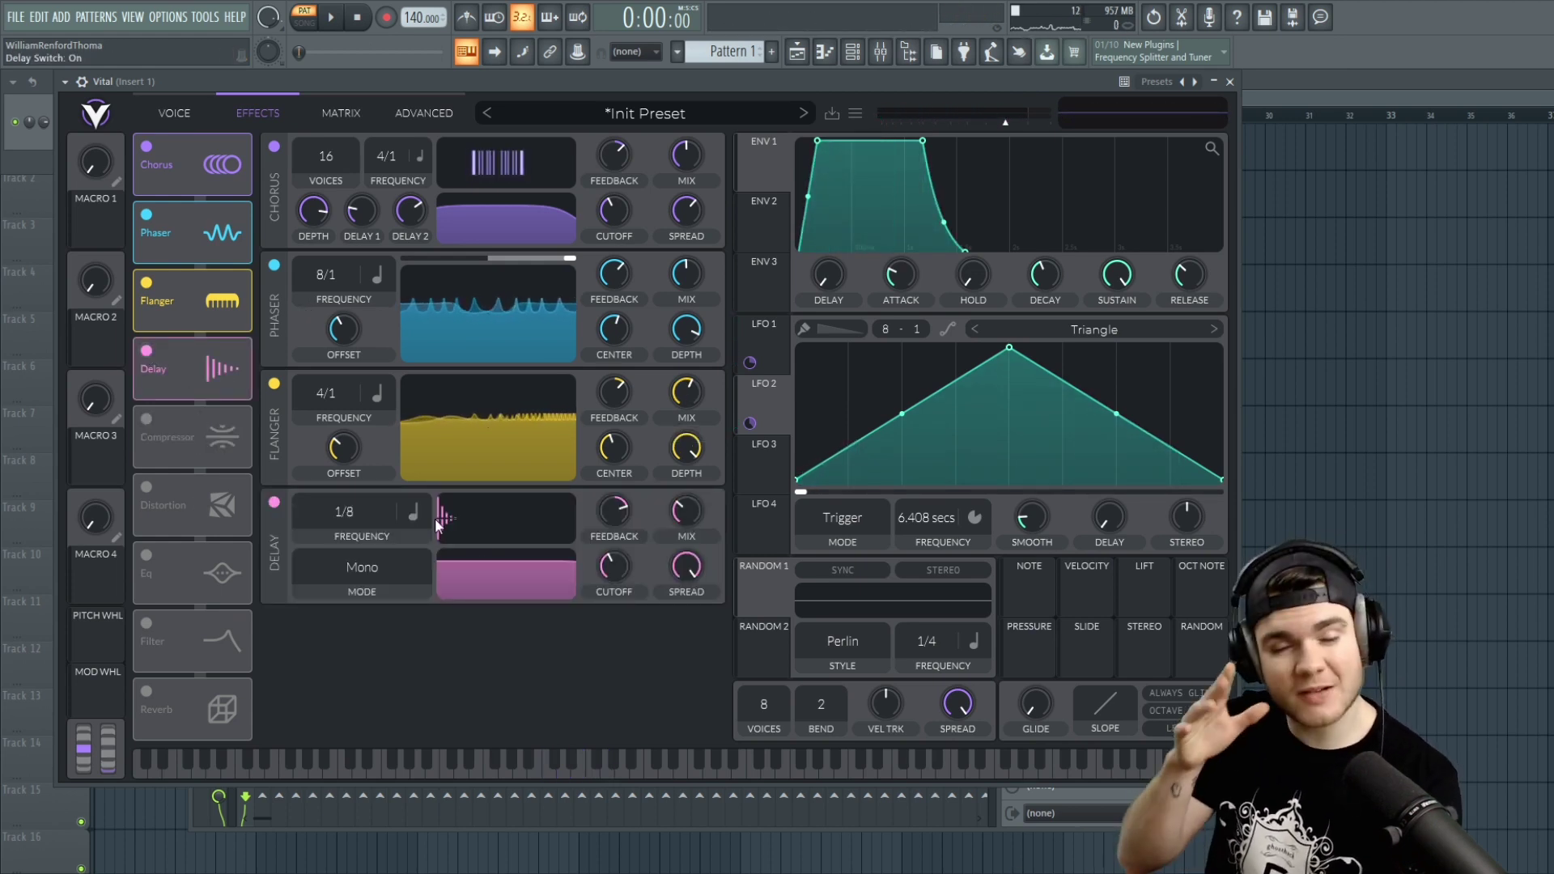
left_click_drag(357, 508, 366, 501)
scroll(366, 518, "down", 1)
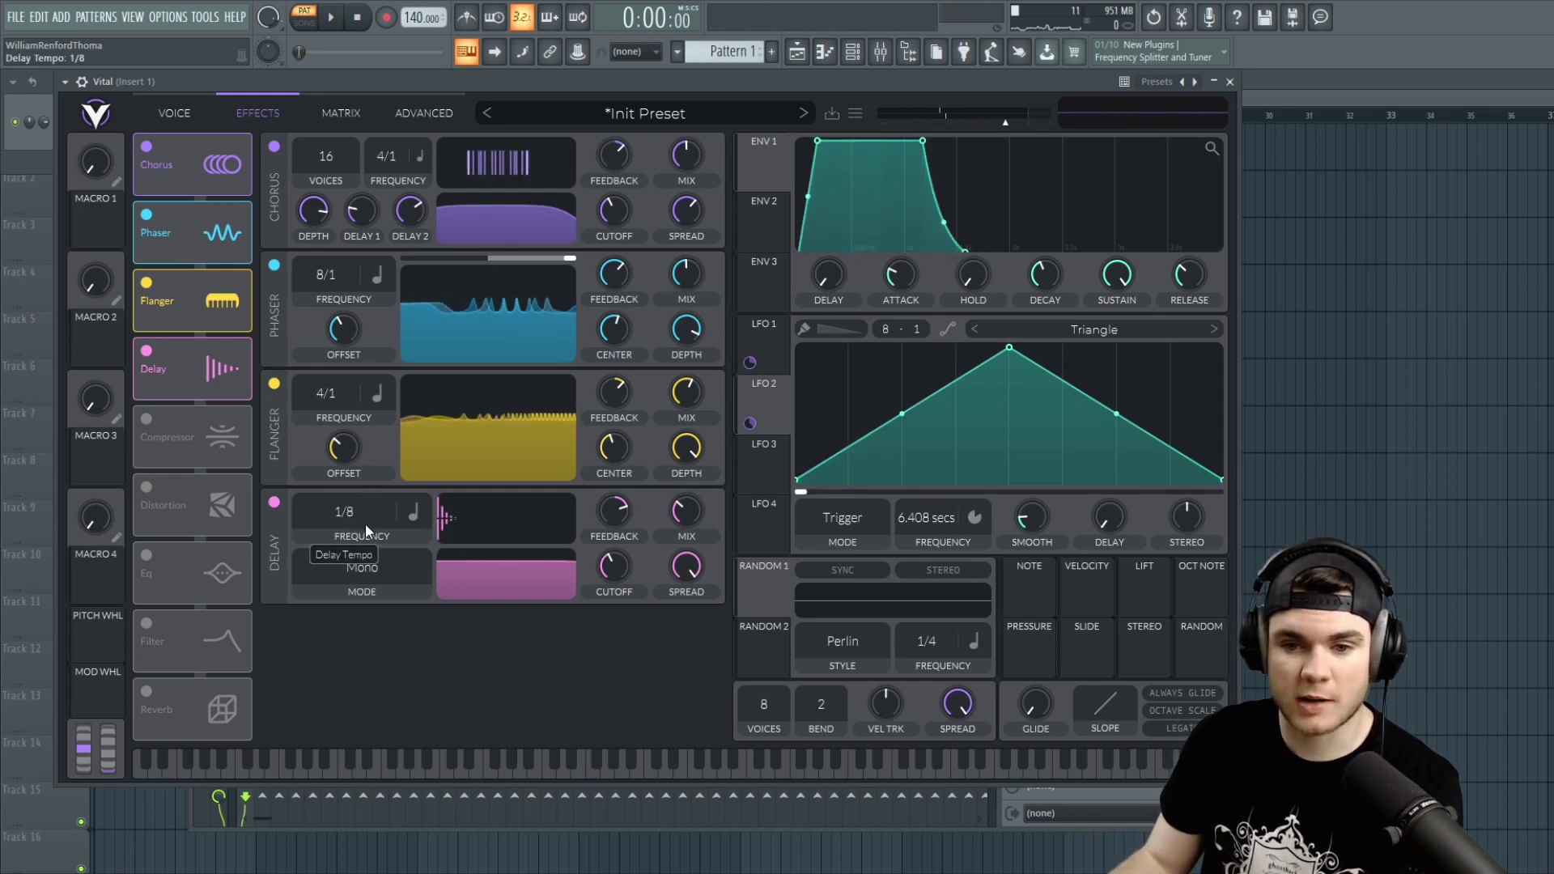
left_click(362, 571)
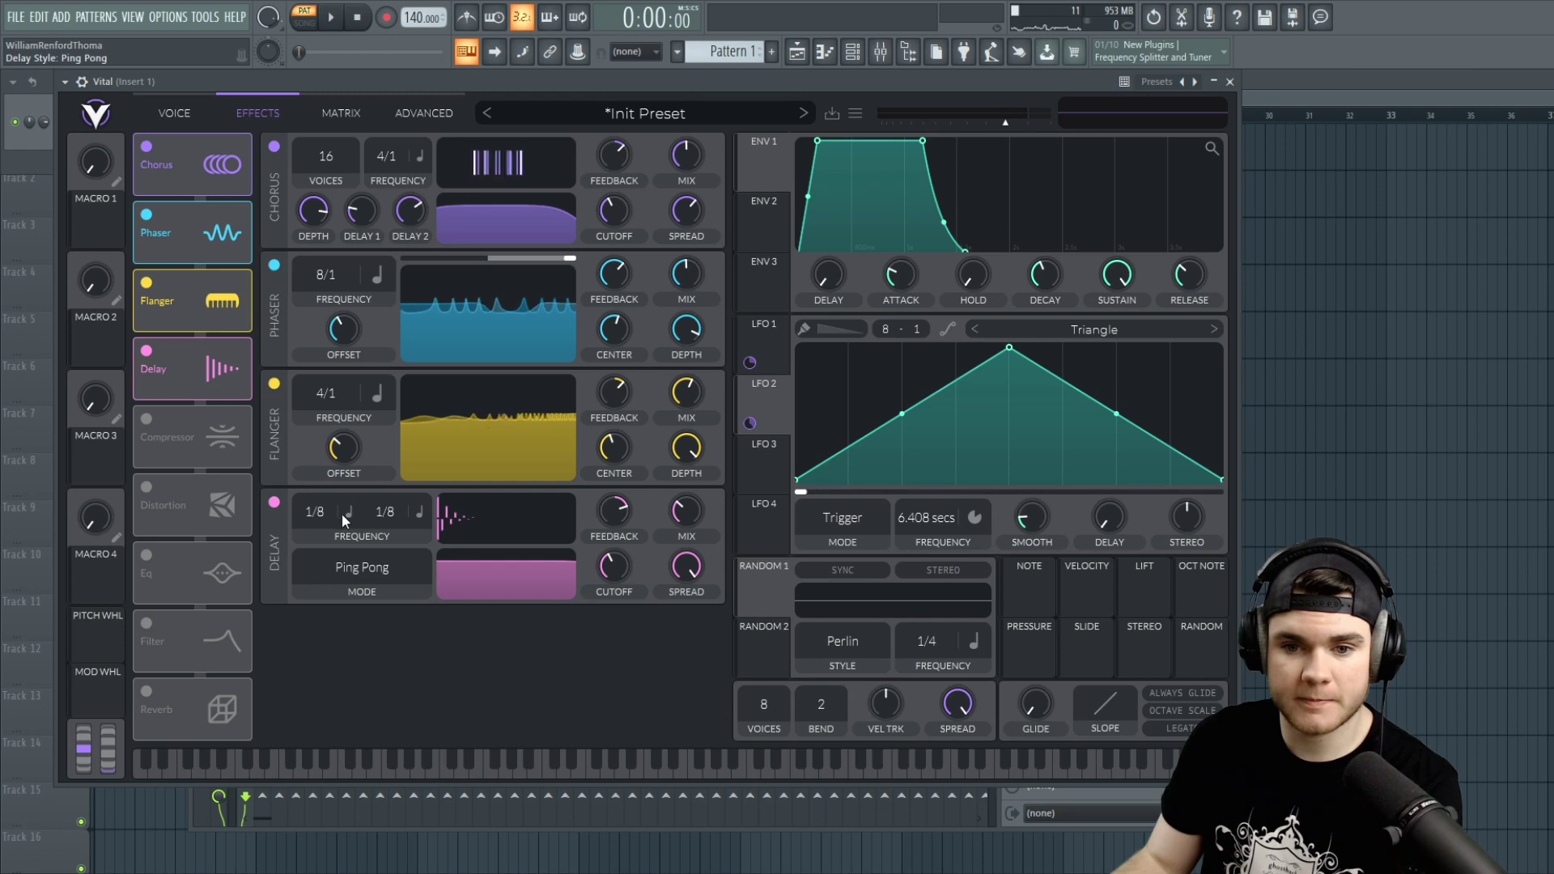
left_click_drag(330, 509, 324, 566)
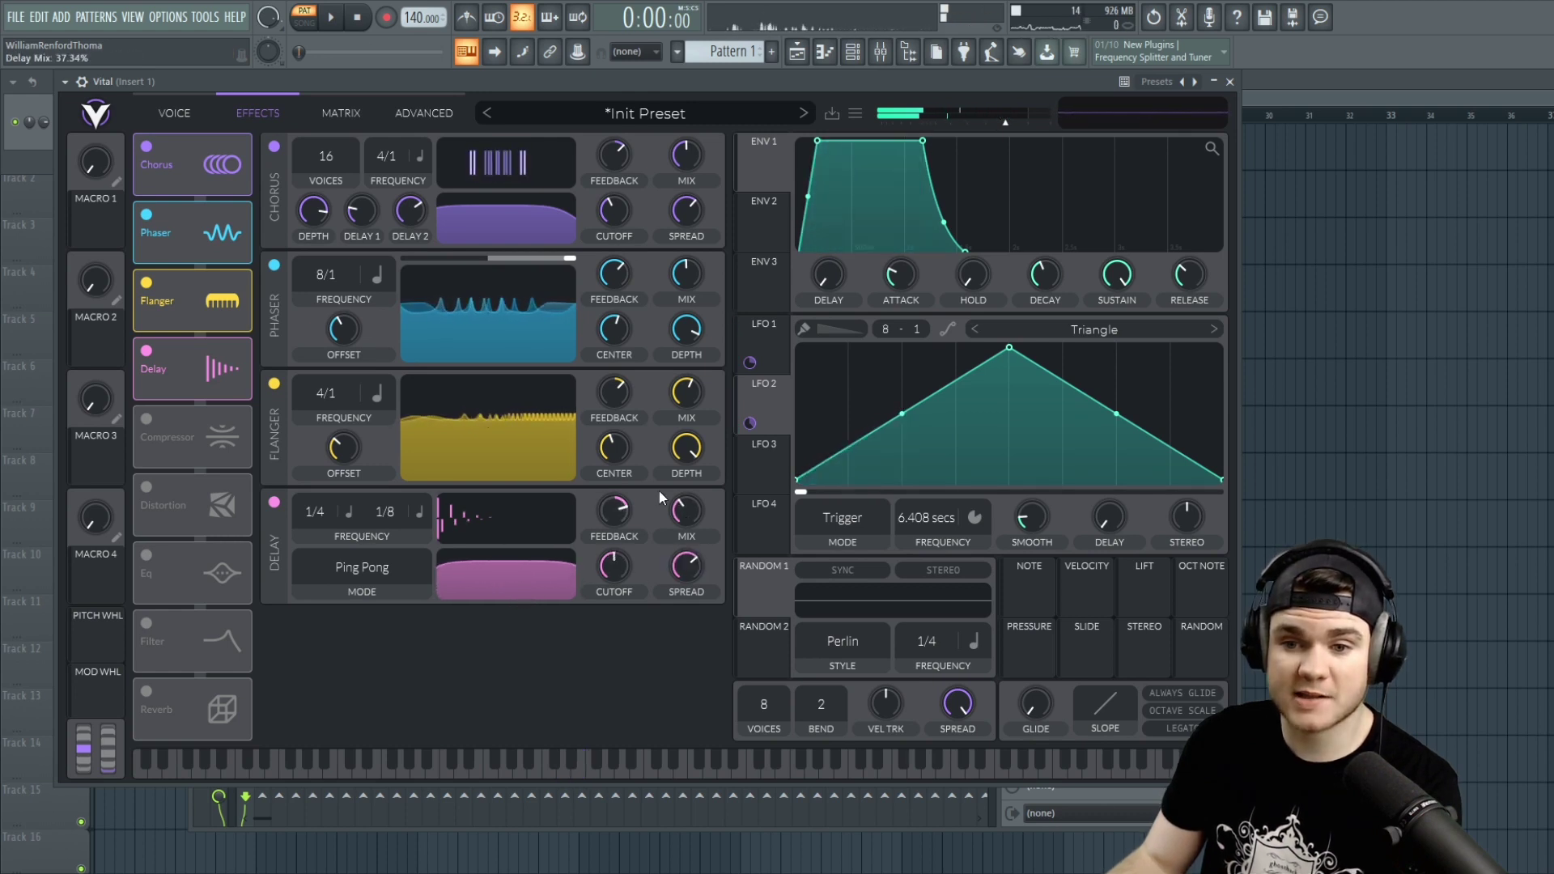
left_click_drag(624, 515, 624, 524)
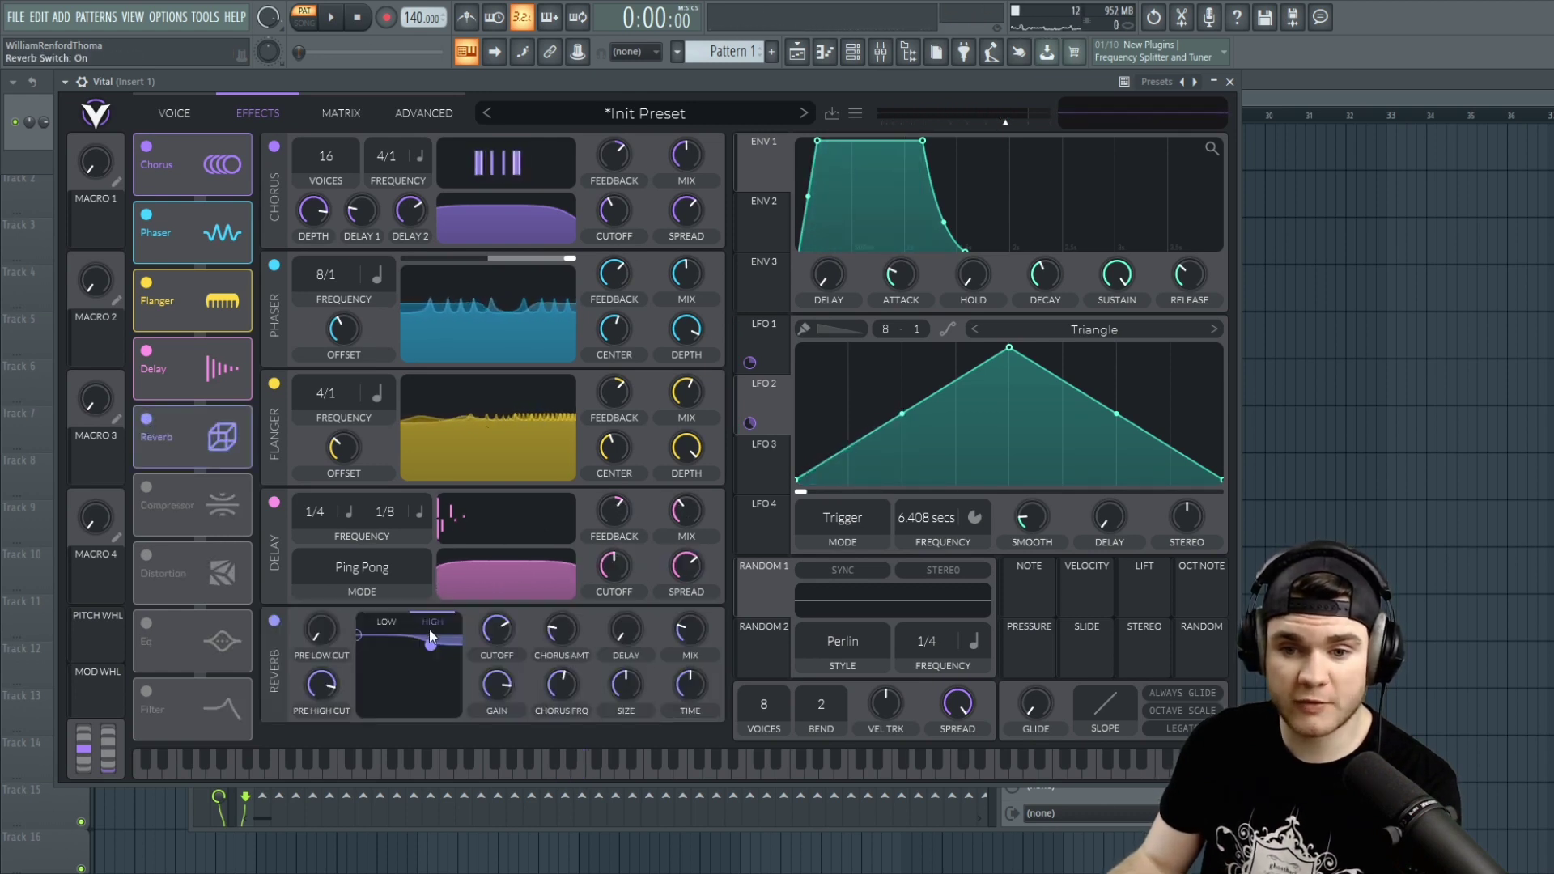
Step: Enable the Reverb after the Delay, raising its high-band gain to maximum, its mix to about 57% and its size
left_click_drag(434, 644, 435, 611)
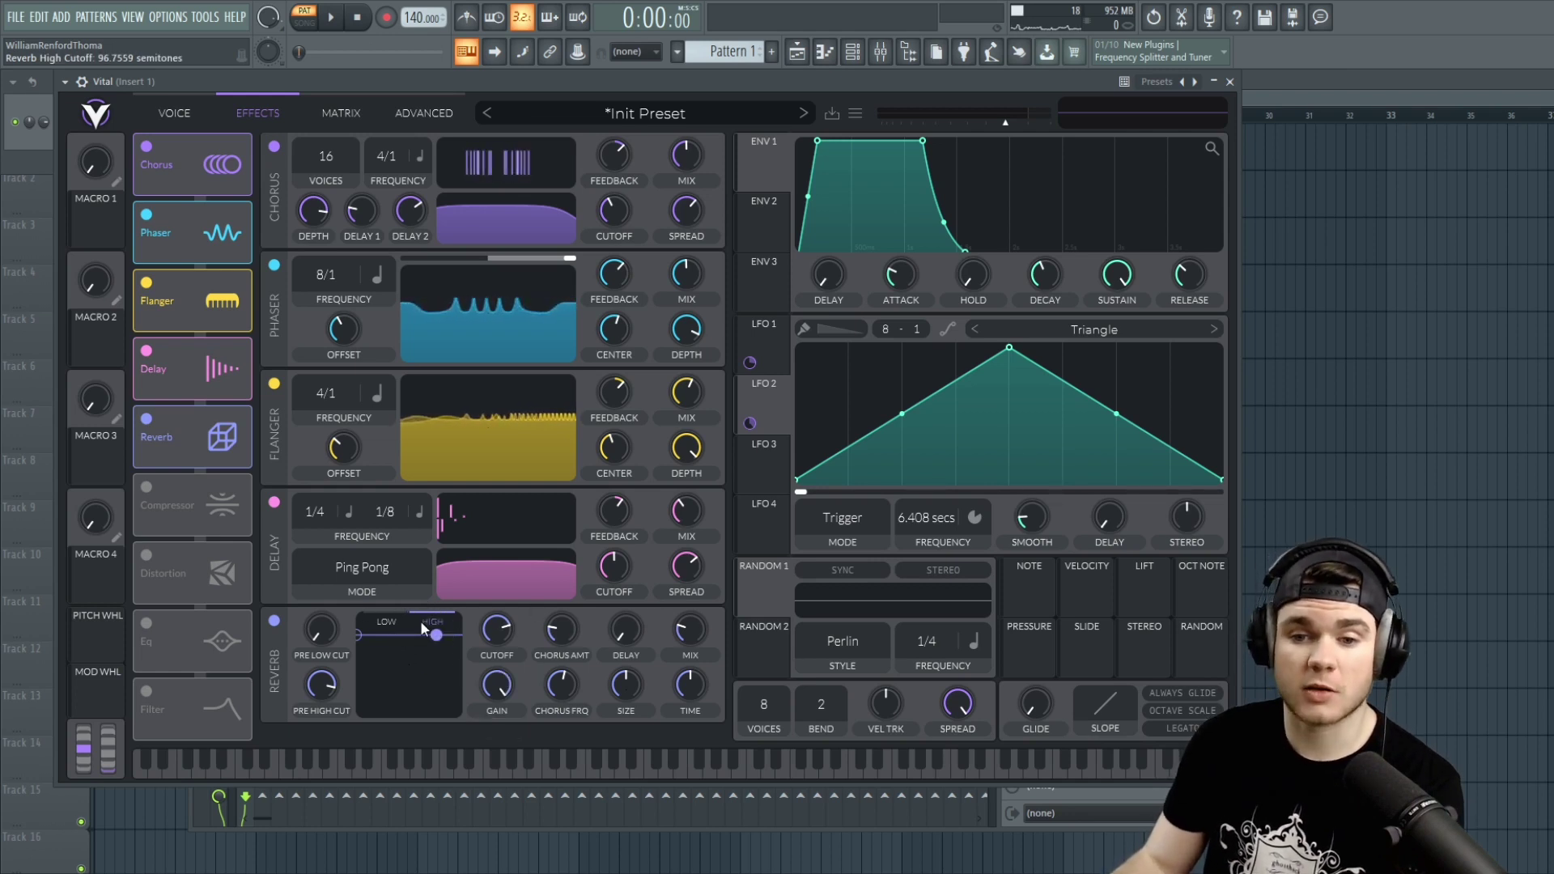
left_click_drag(693, 627, 697, 590)
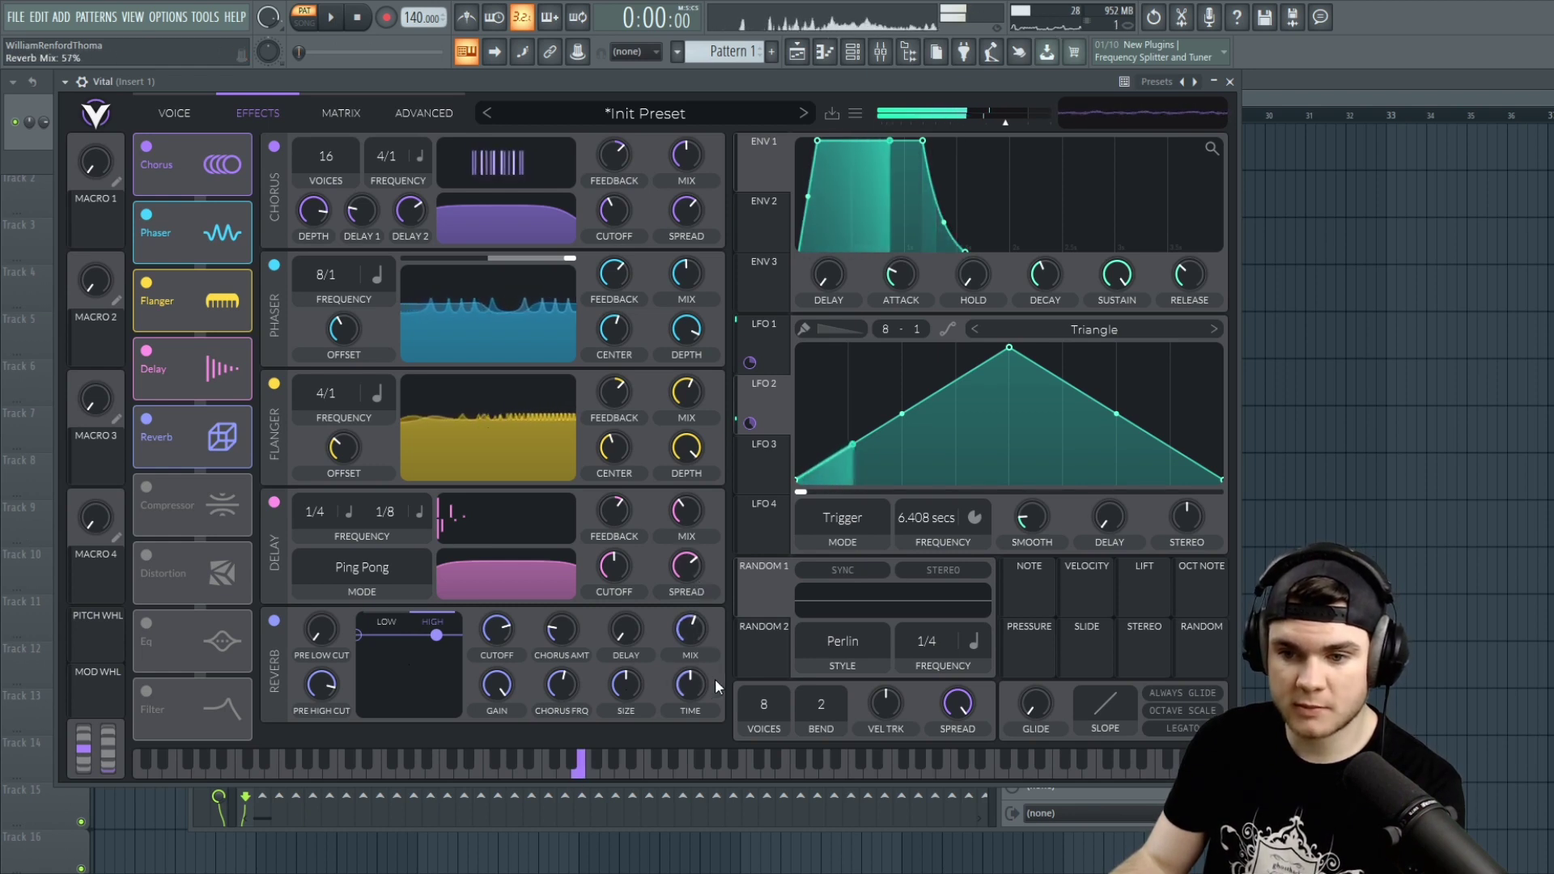
left_click_drag(623, 679, 623, 664)
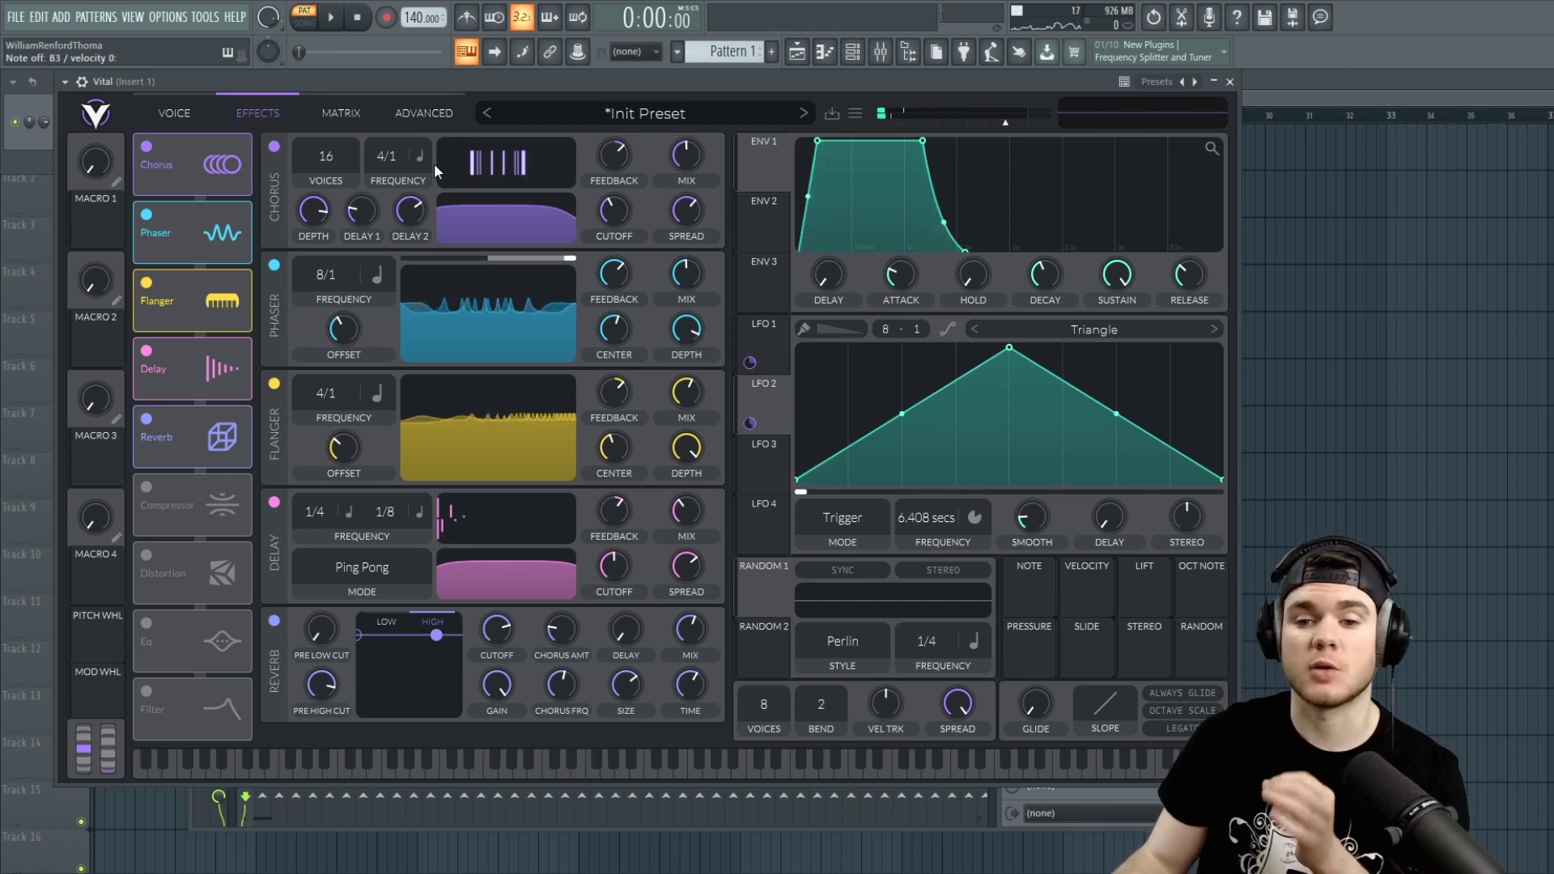
Step: Enable the EQ after the Reverb, making its low band a low cut at 8 semitones and its high band a high cut
left_click(146, 623)
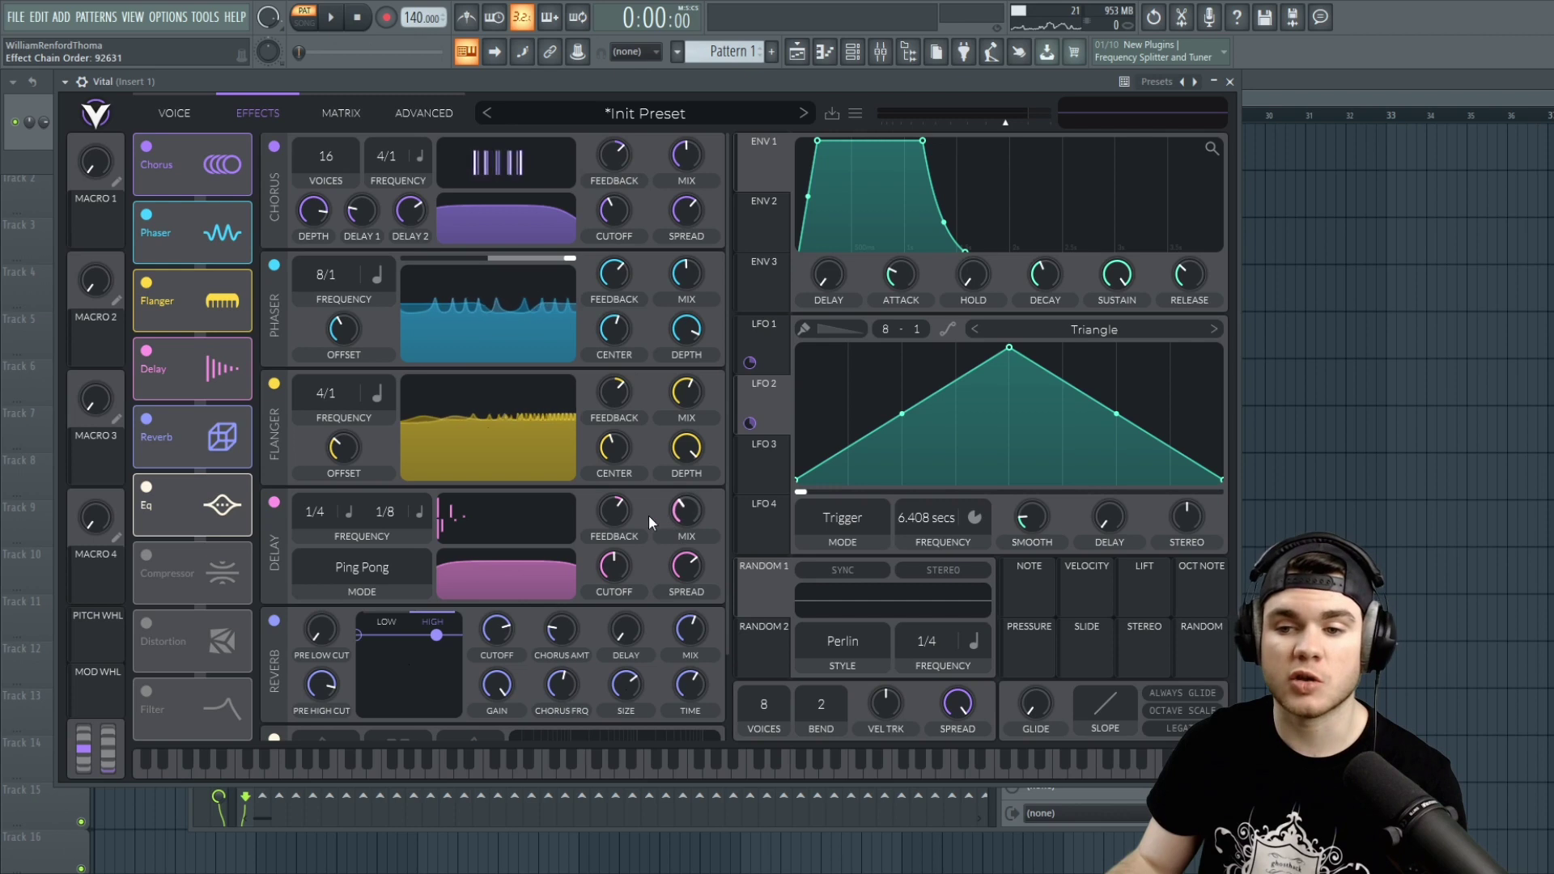
scroll(296, 580, "down", 3)
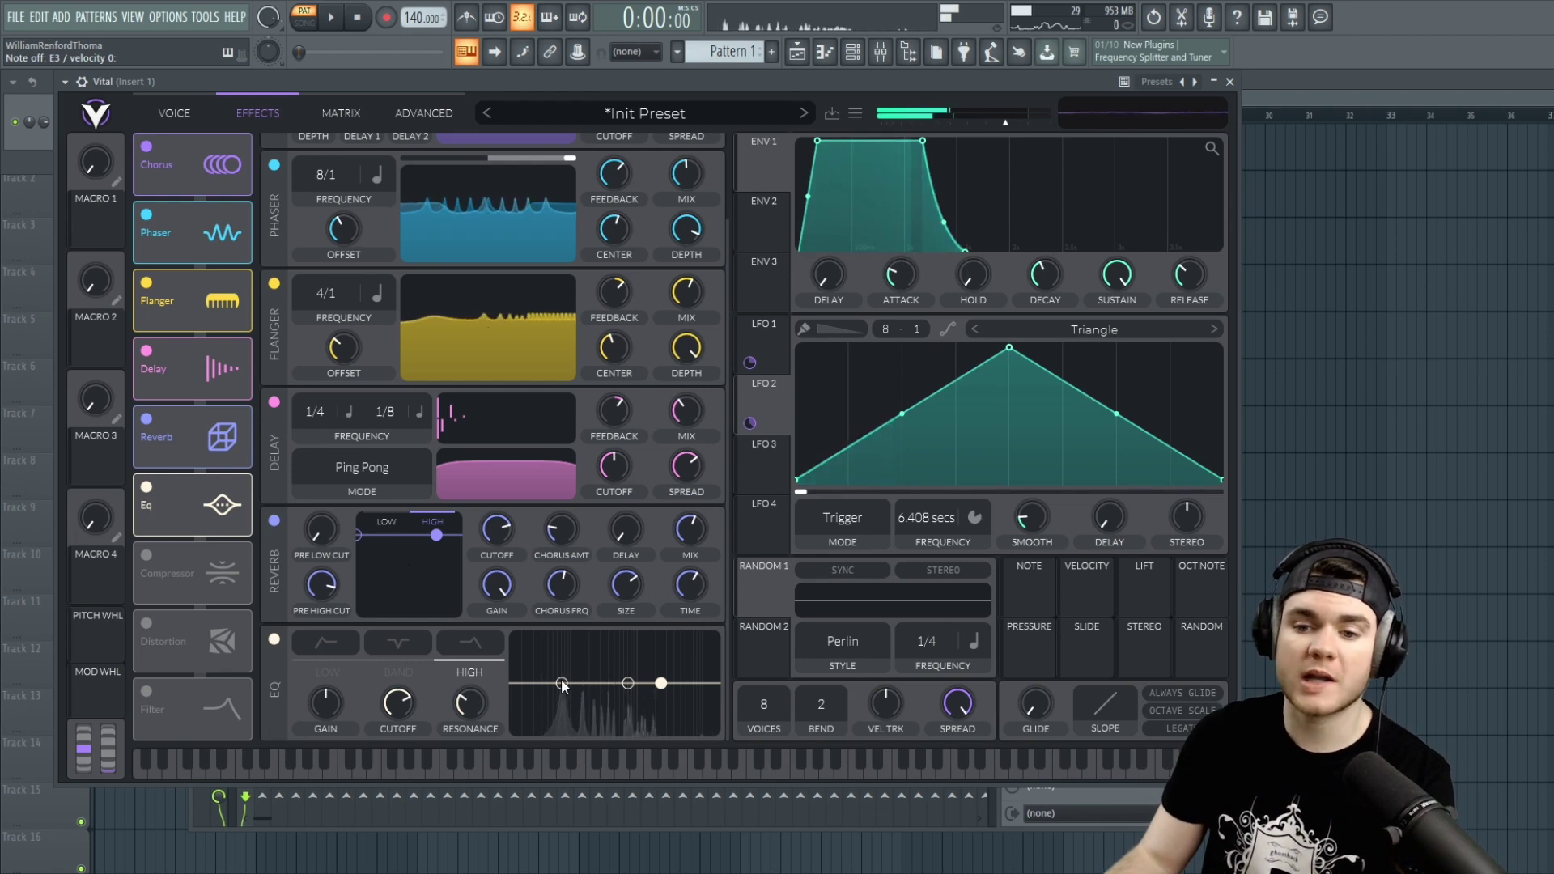
left_click_drag(562, 683, 573, 728)
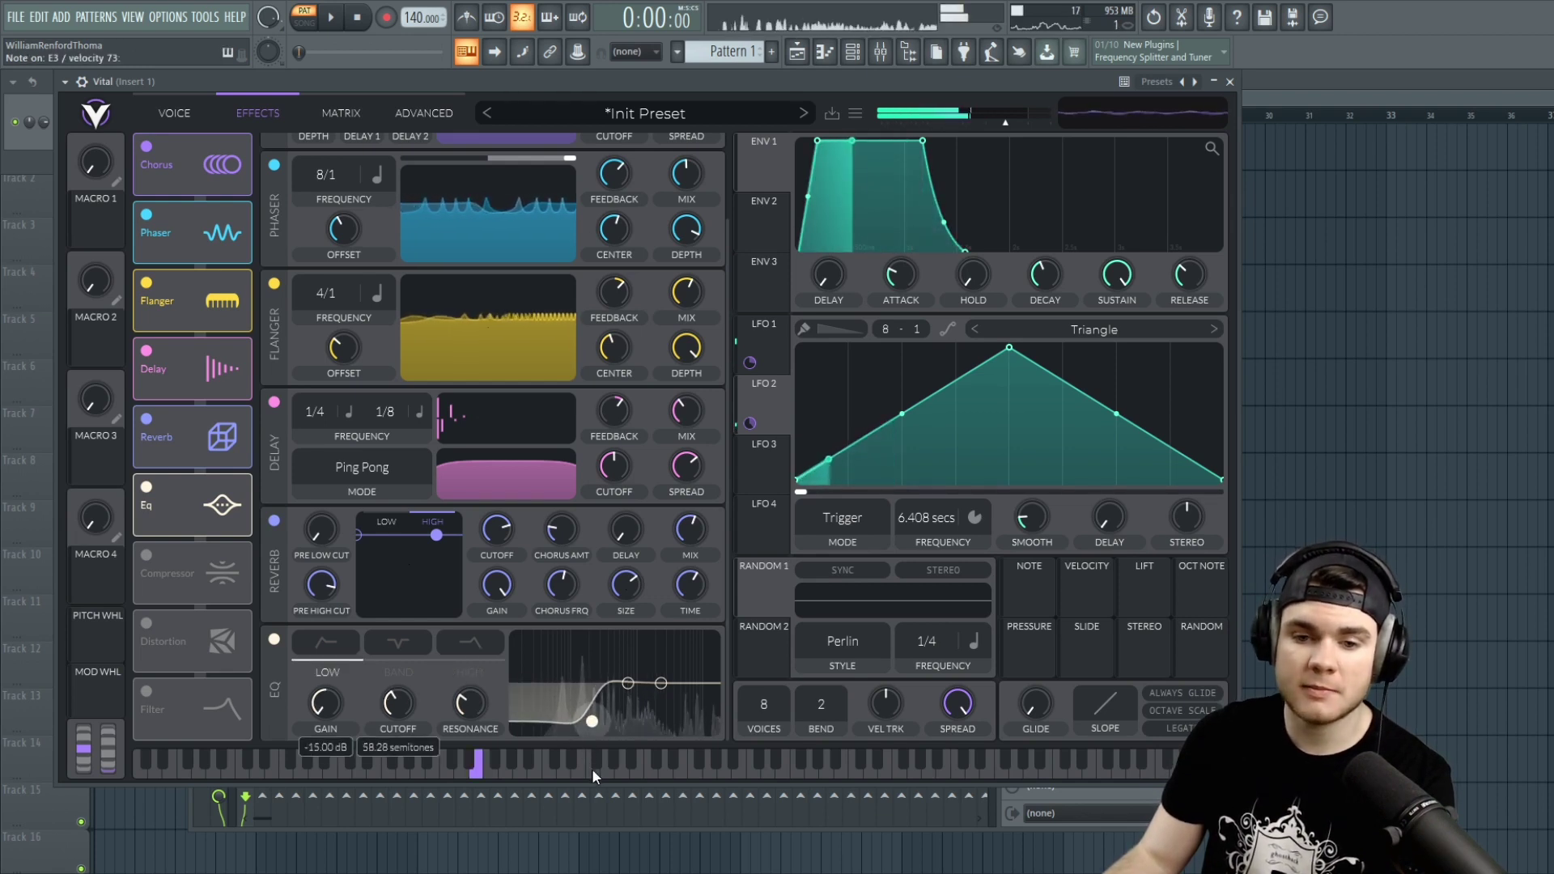
left_click(324, 643)
left_click_drag(593, 717, 606, 720)
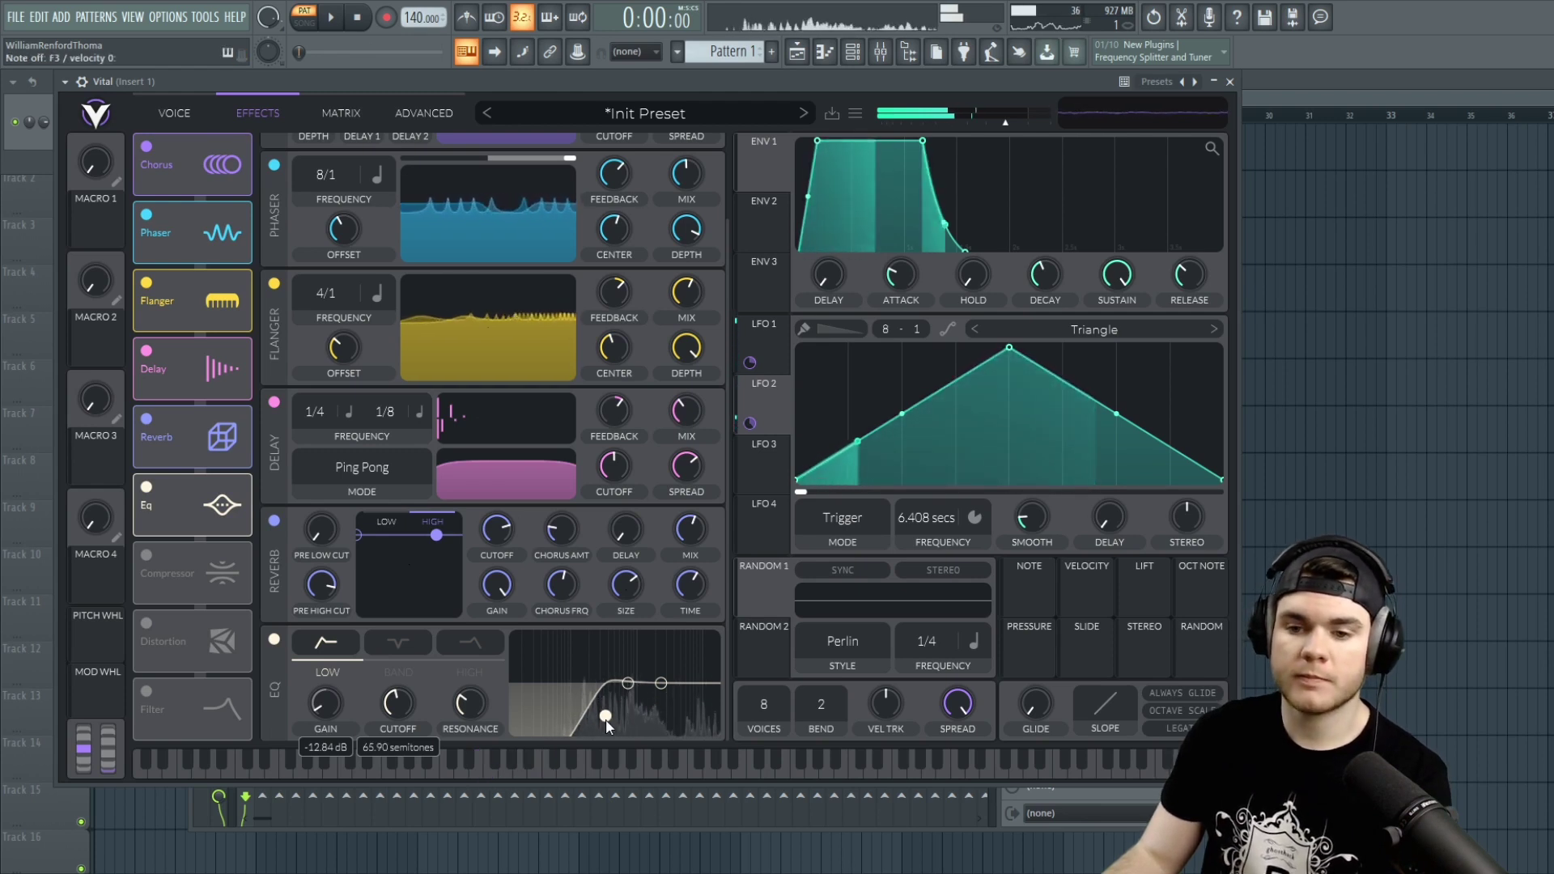
left_click_drag(606, 721, 479, 730)
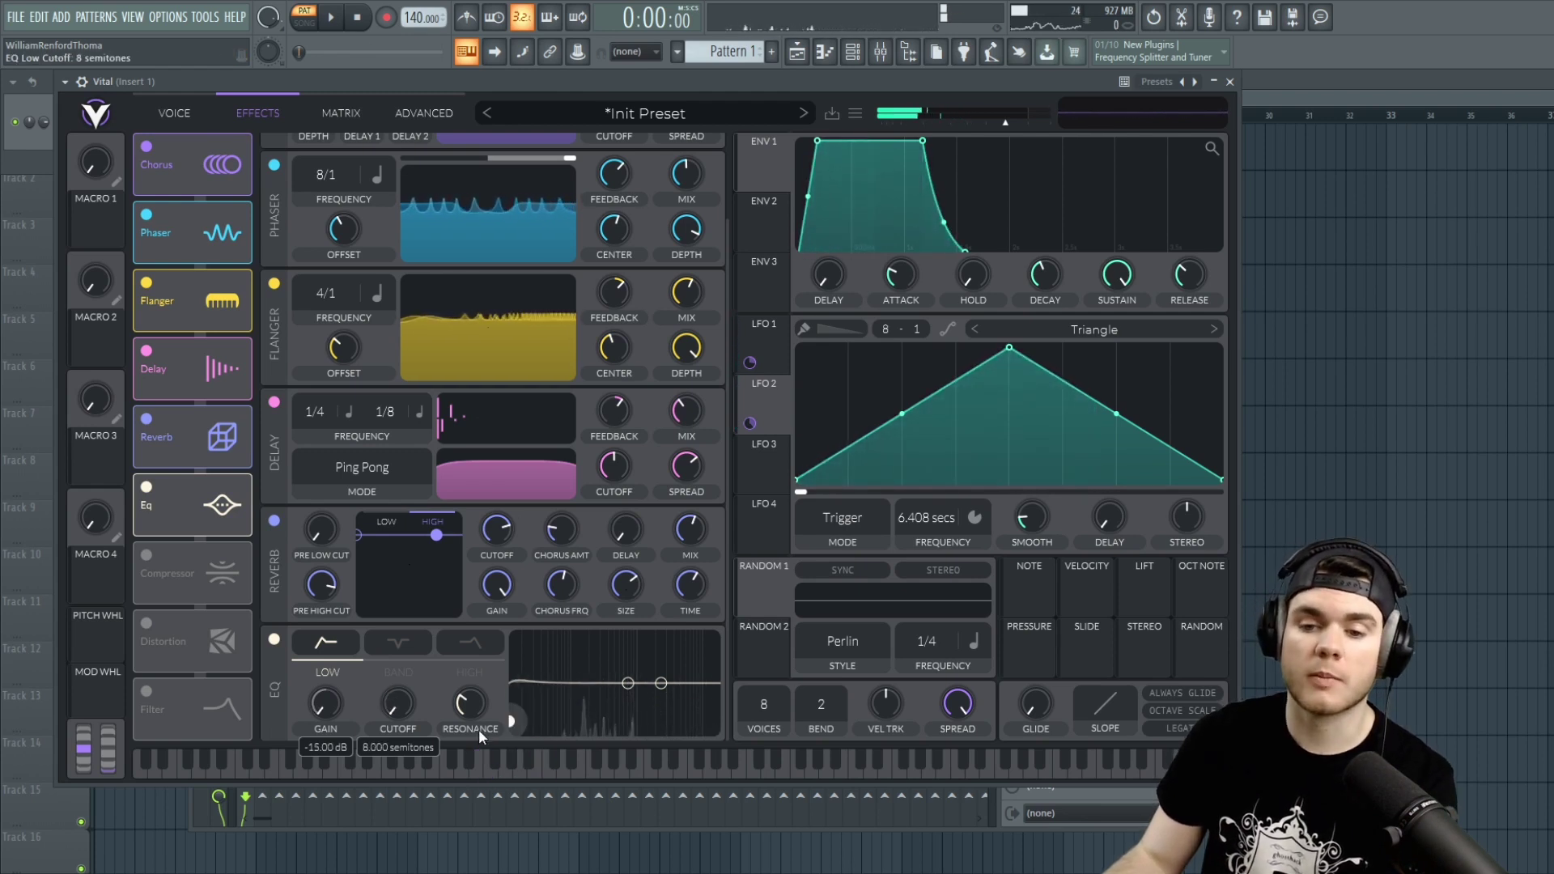
left_click(478, 646)
left_click_drag(668, 689, 682, 745)
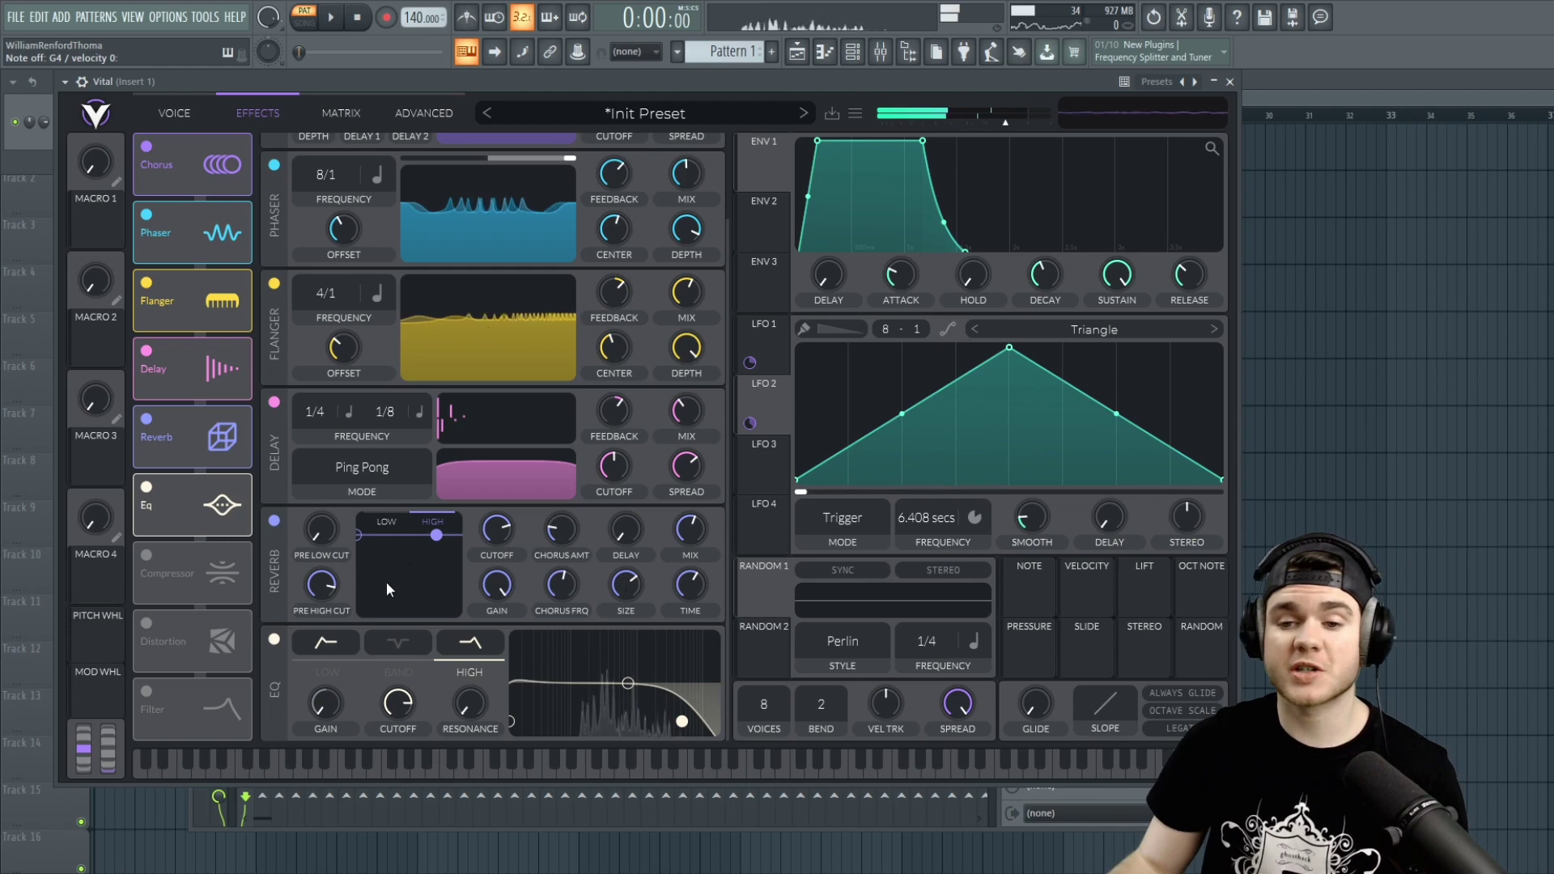
Step: Audition each layer's contribution by switching the three oscillators and the sample off and back on
left_click(174, 112)
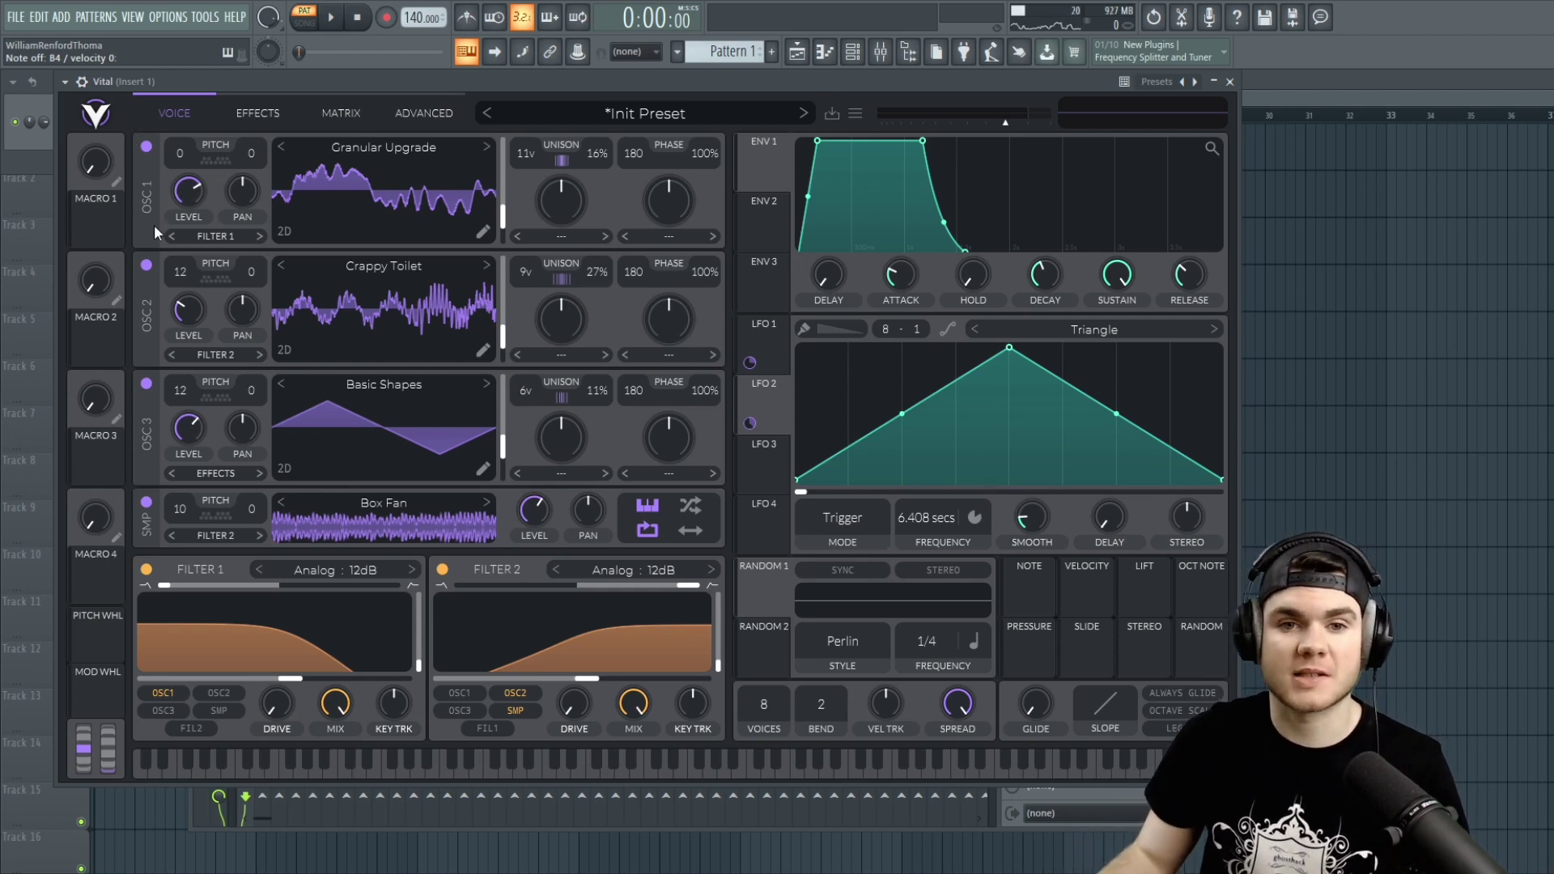
left_click(153, 264)
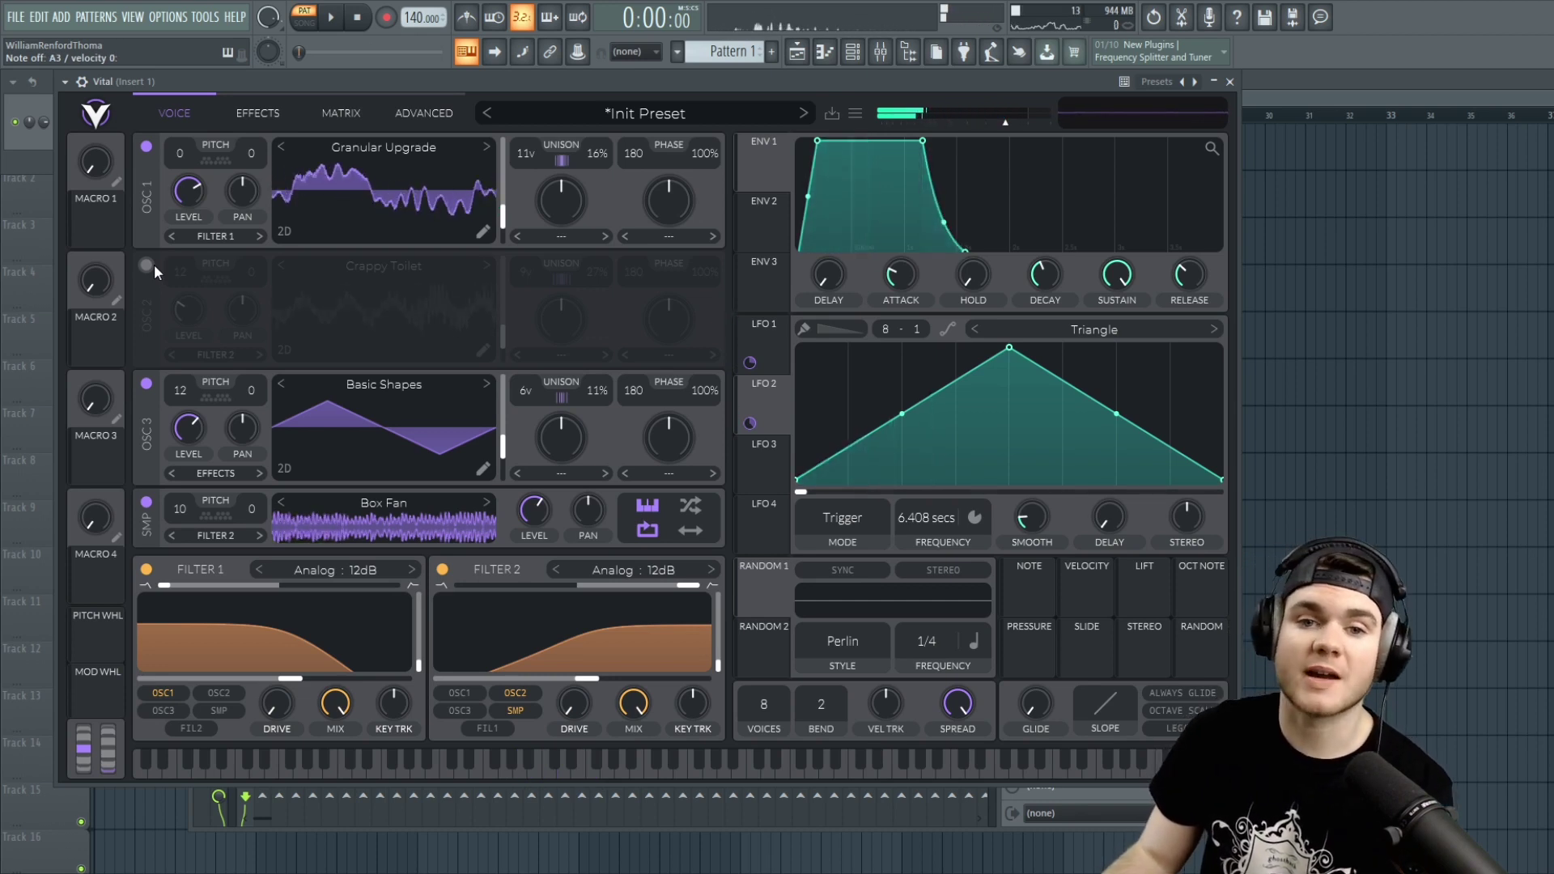
left_click(147, 264)
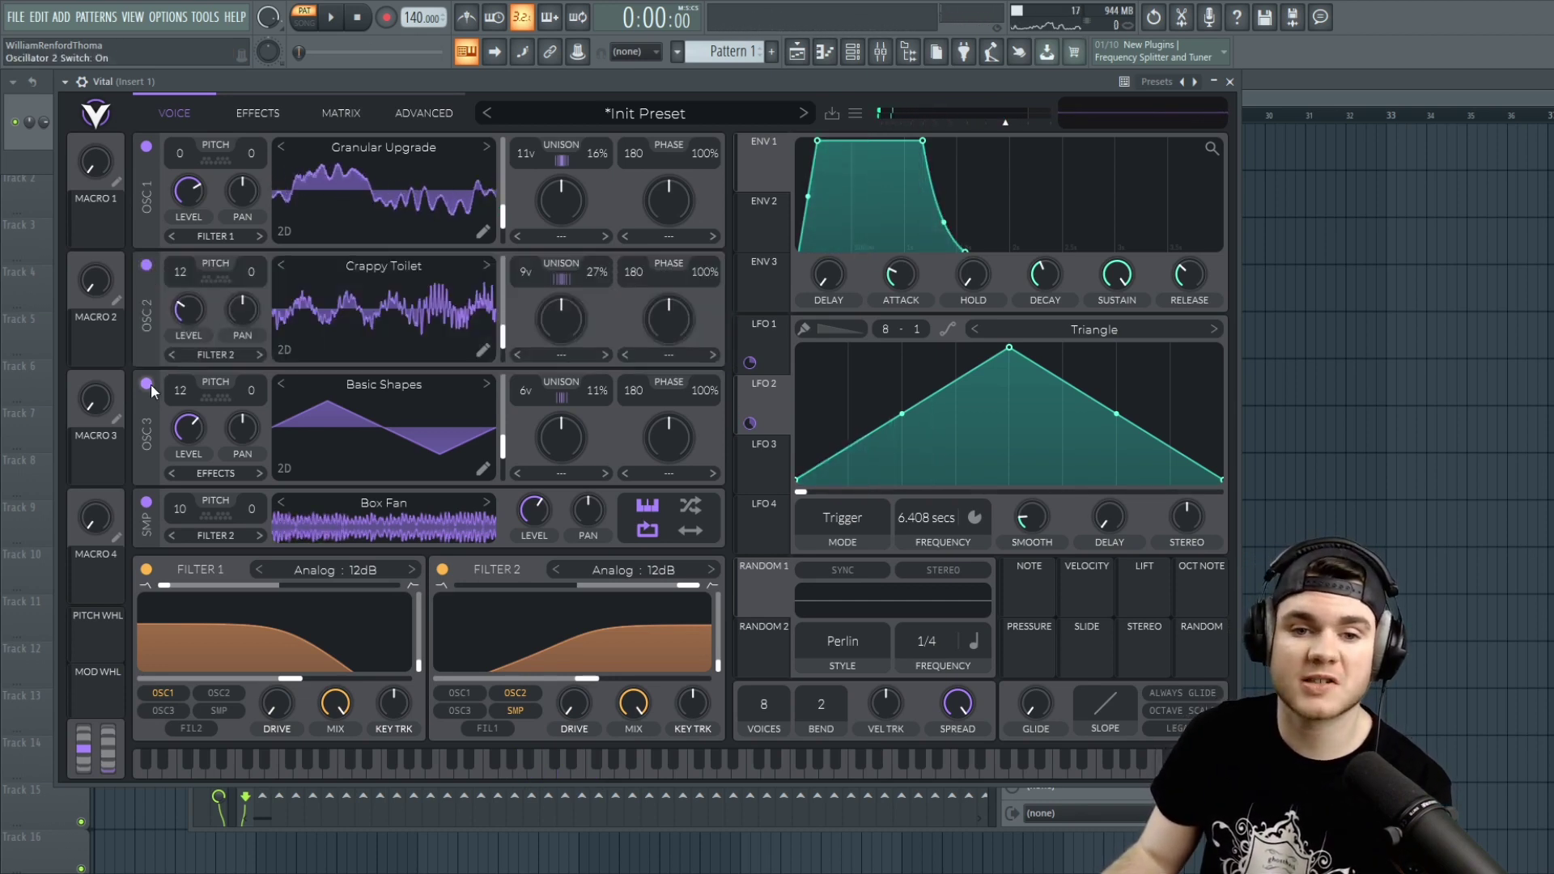
left_click(149, 383)
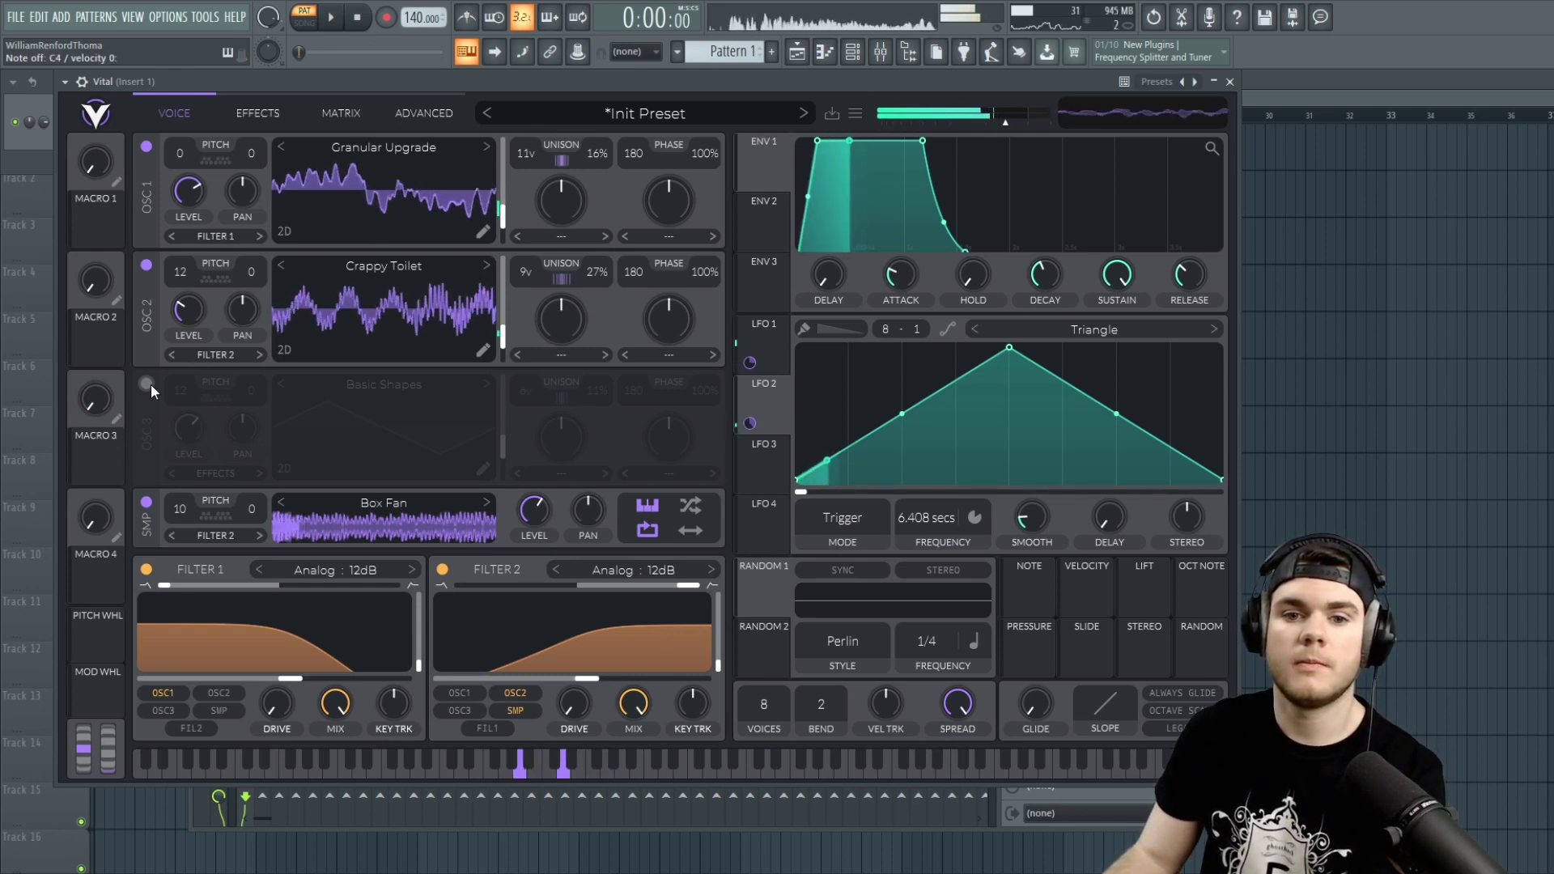
left_click(146, 502)
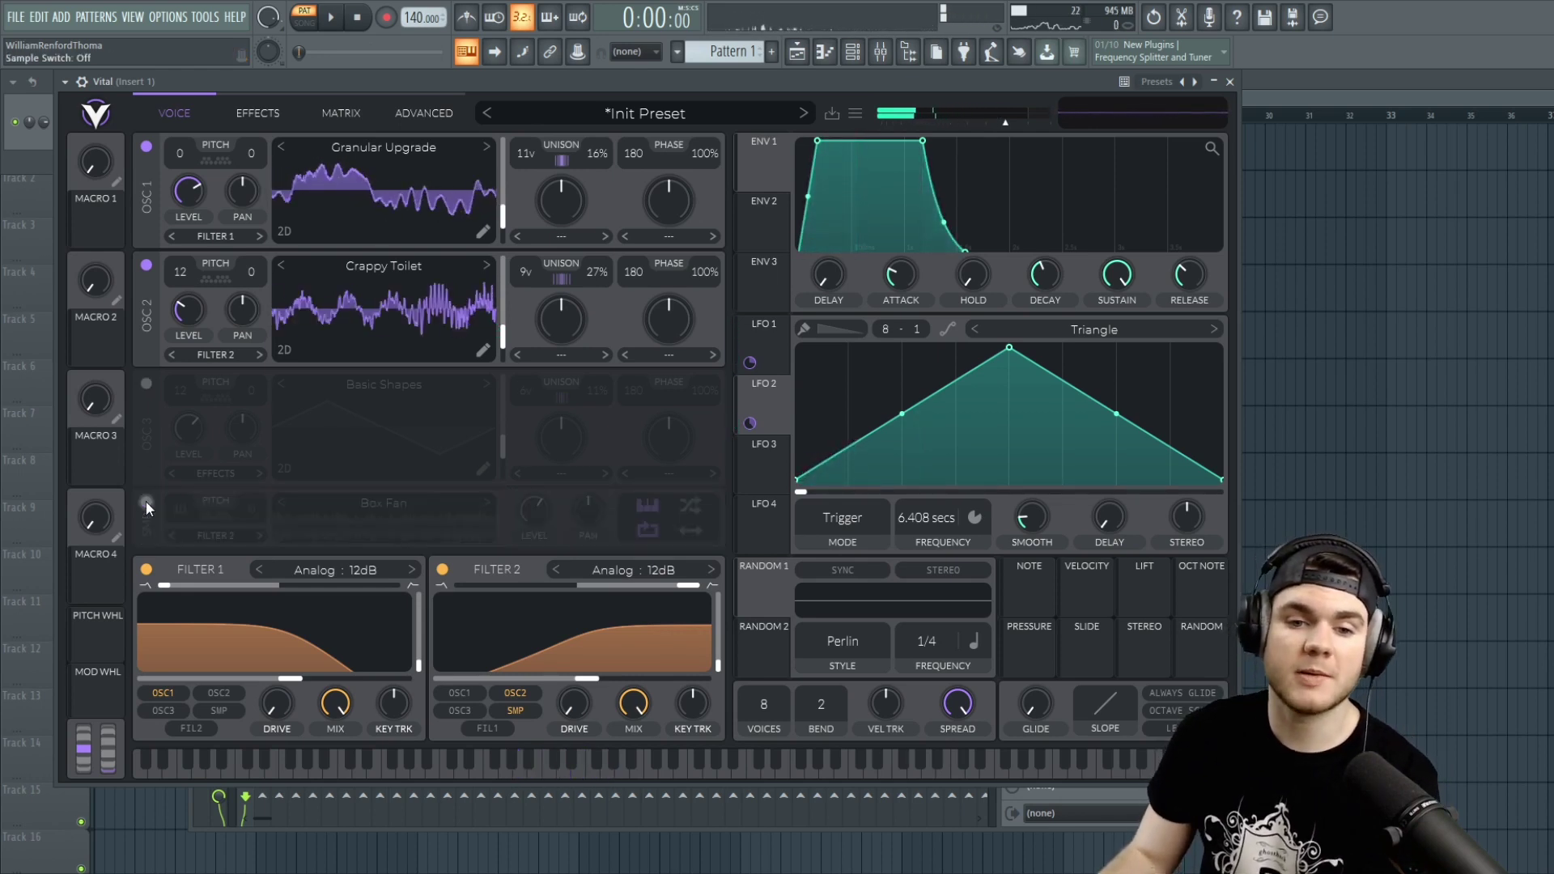
left_click(147, 382)
left_click(146, 265)
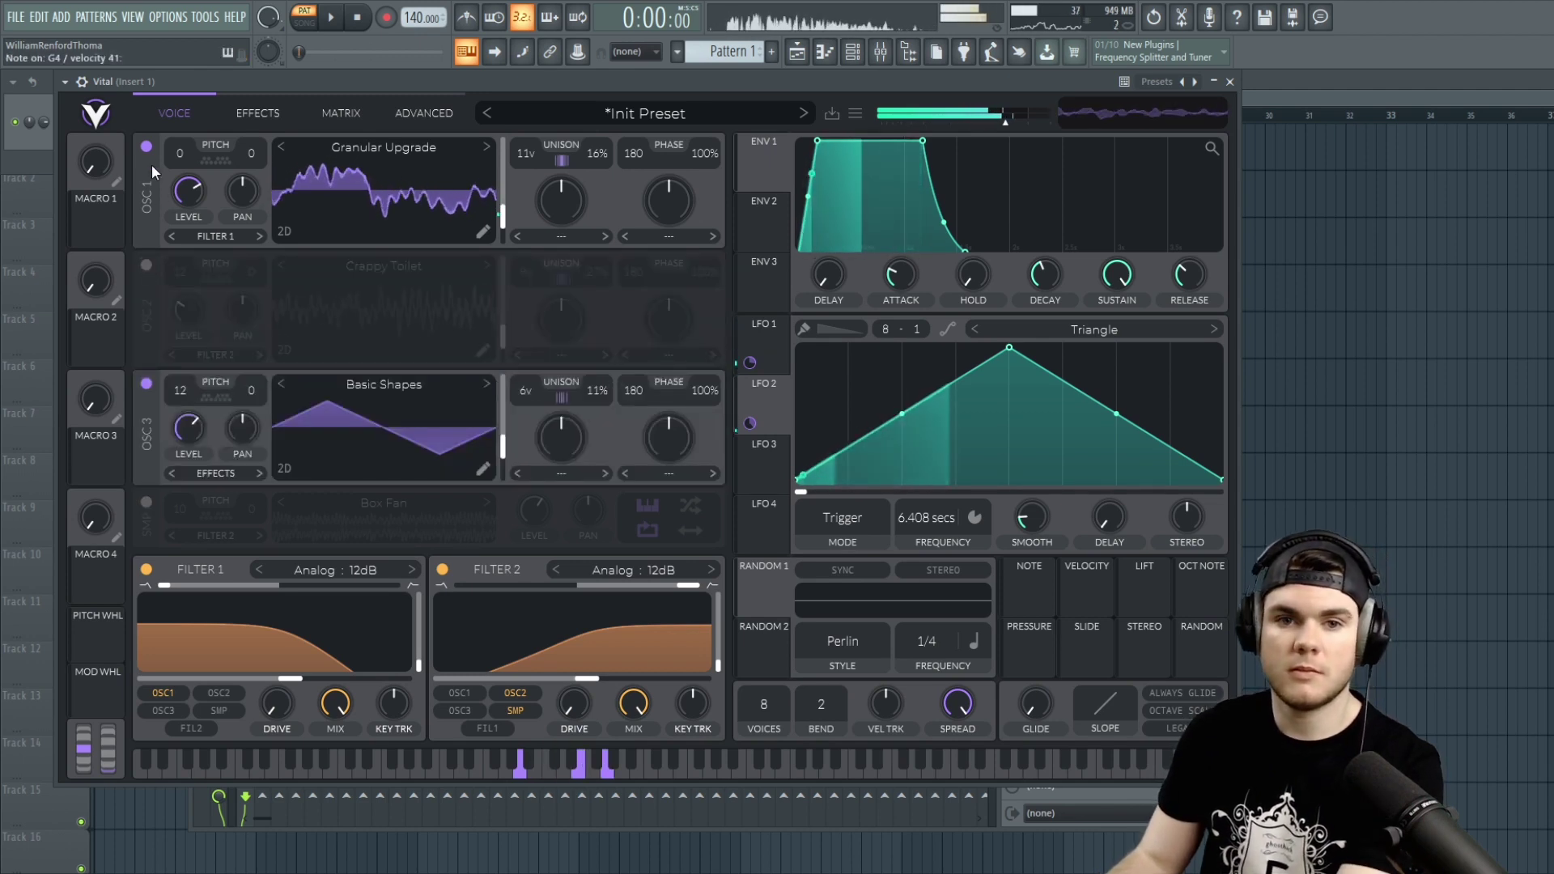
left_click(146, 147)
left_click(146, 264)
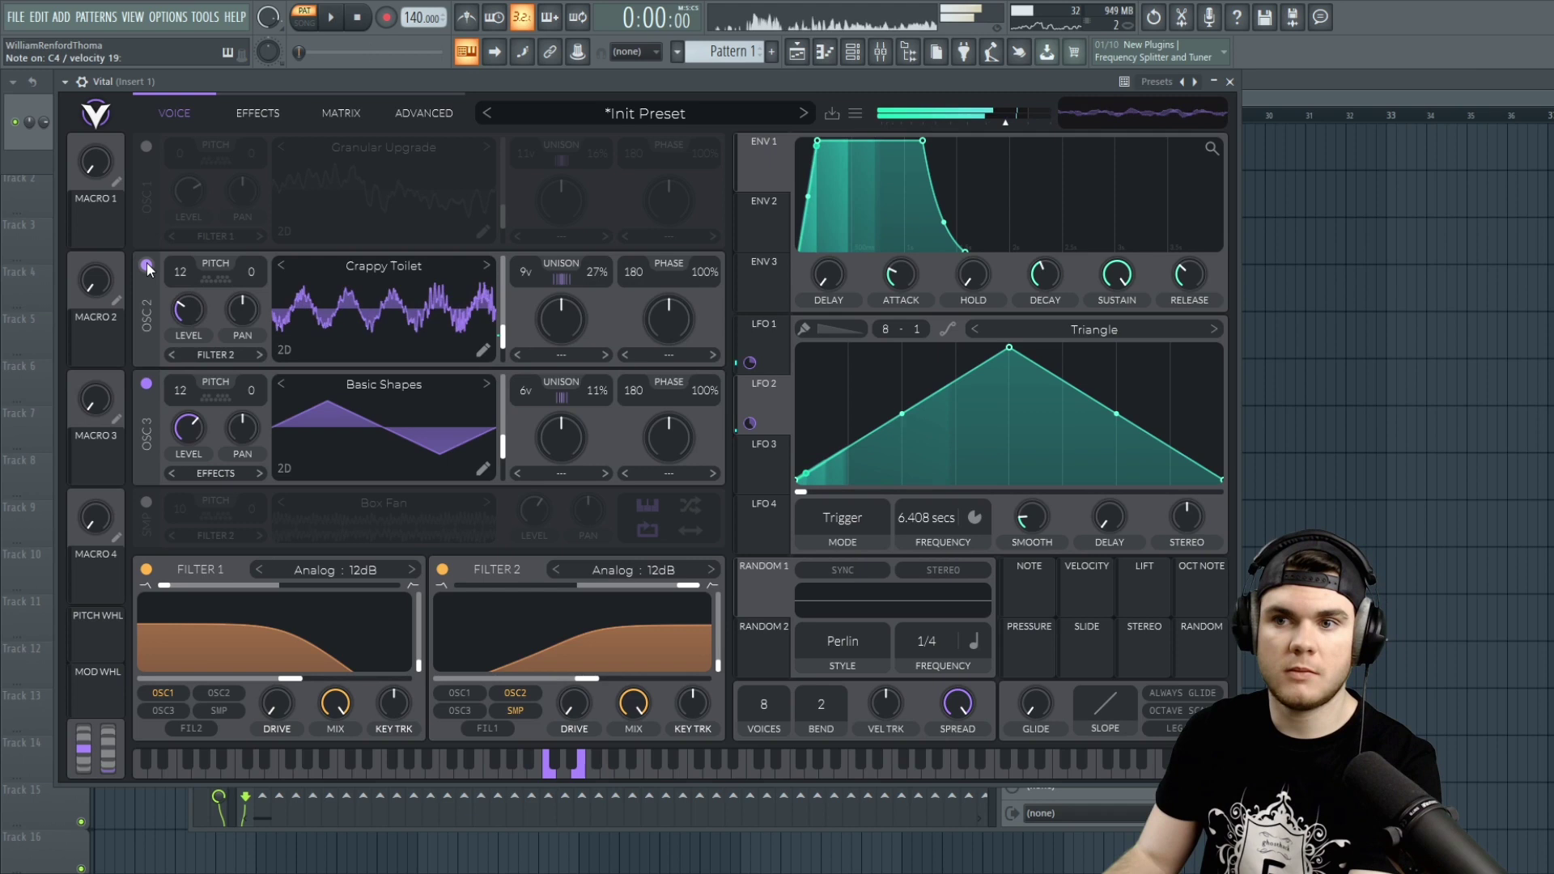
left_click(146, 151)
left_click(147, 502)
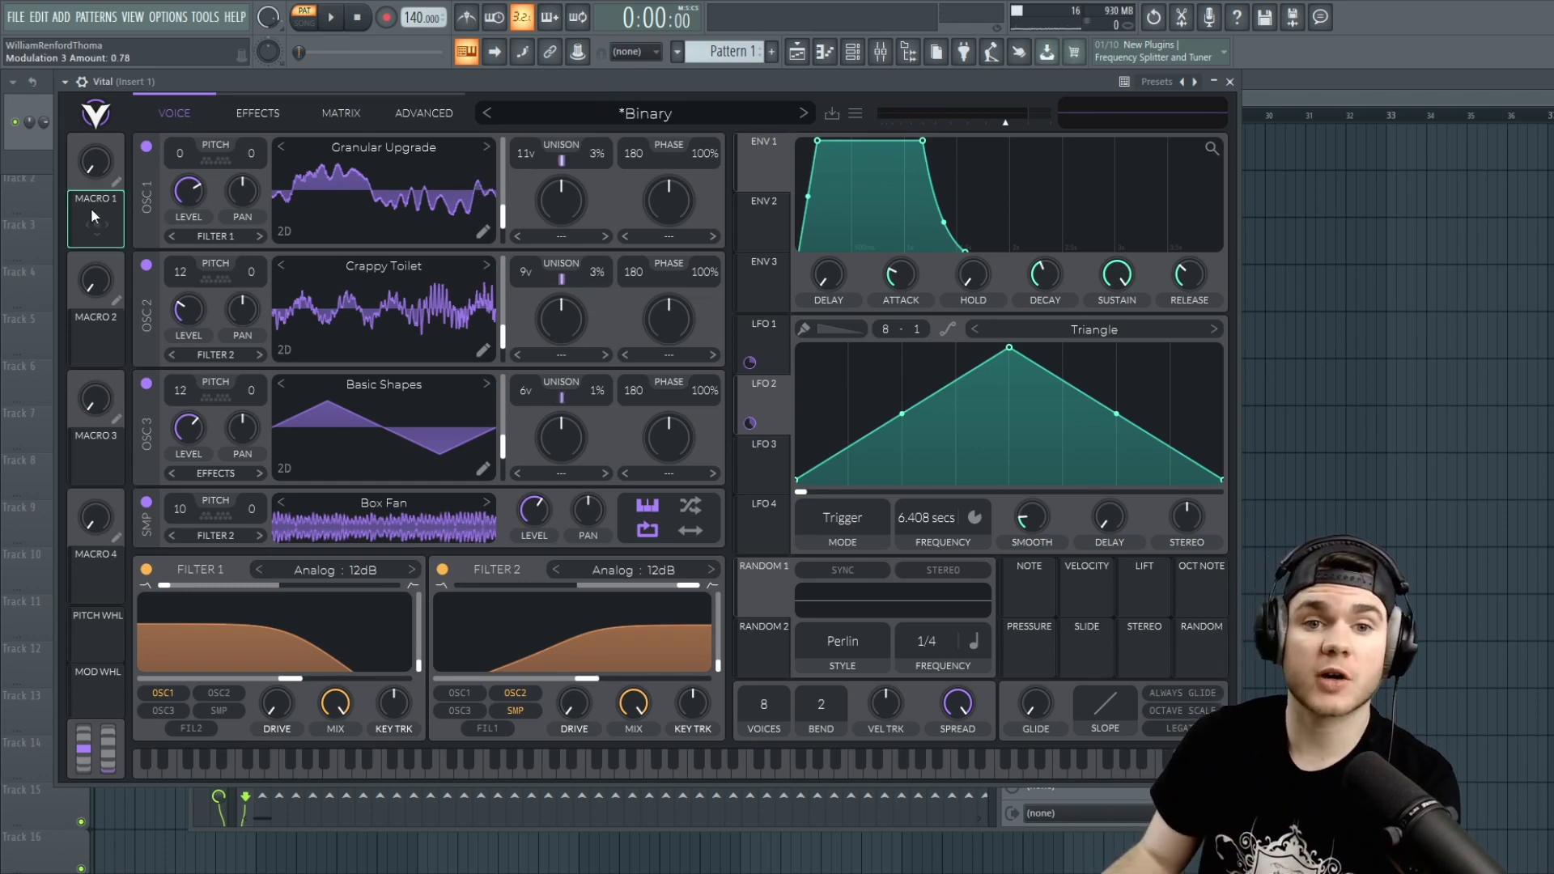
Step: Assign Macro 1 to the unison detune of all three oscillators, about 0.66 on oscillators 1 and 2, and turn the macro up partway
left_click_drag(91, 212, 598, 158)
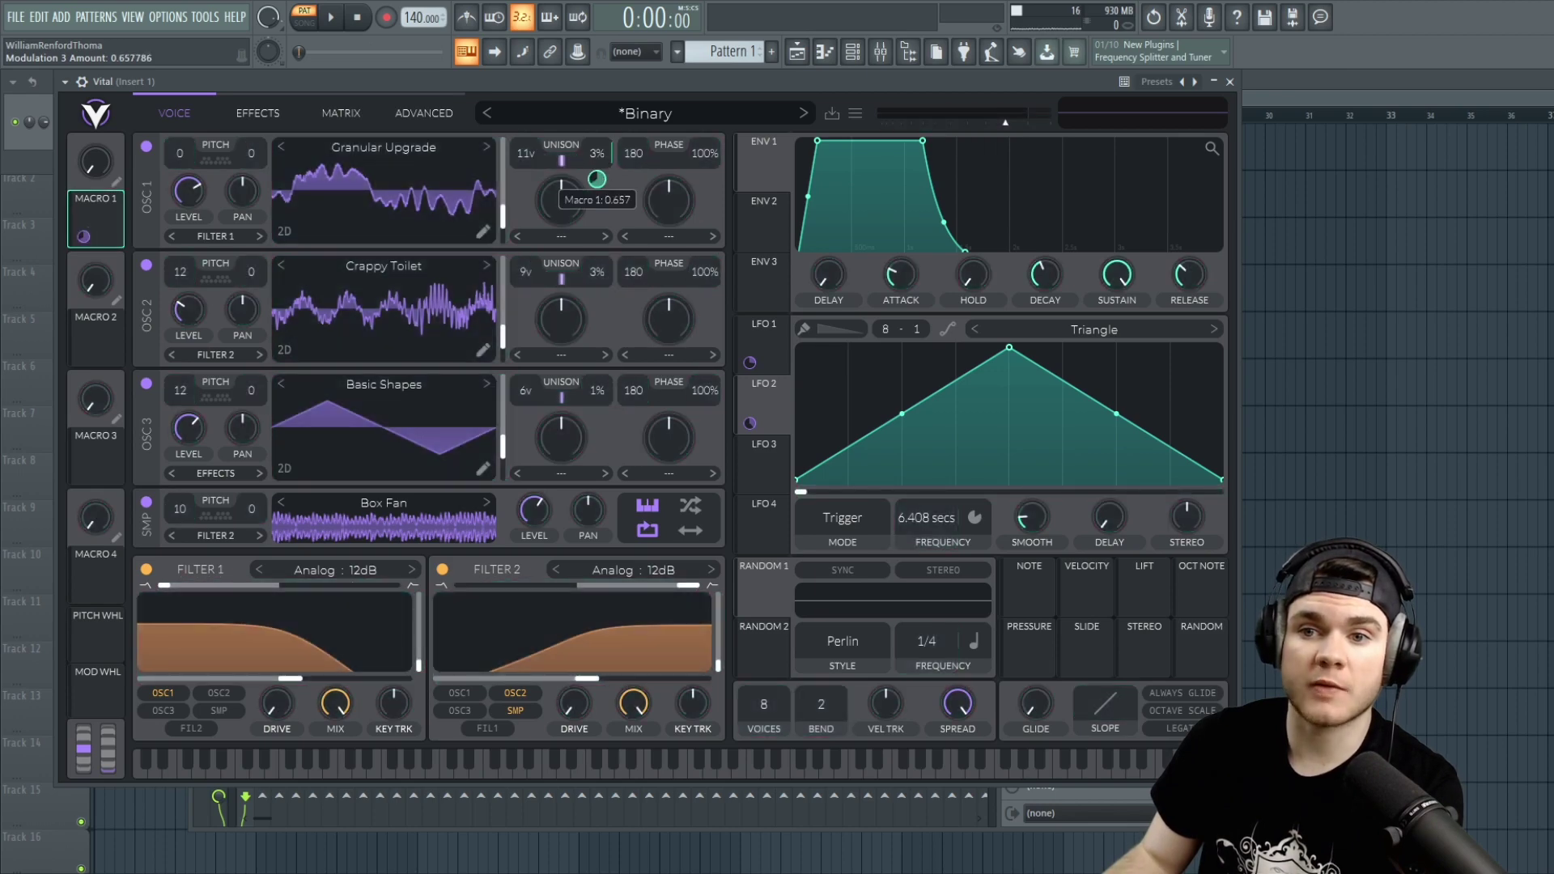
left_click_drag(109, 211, 592, 370)
left_click_drag(621, 303, 600, 284)
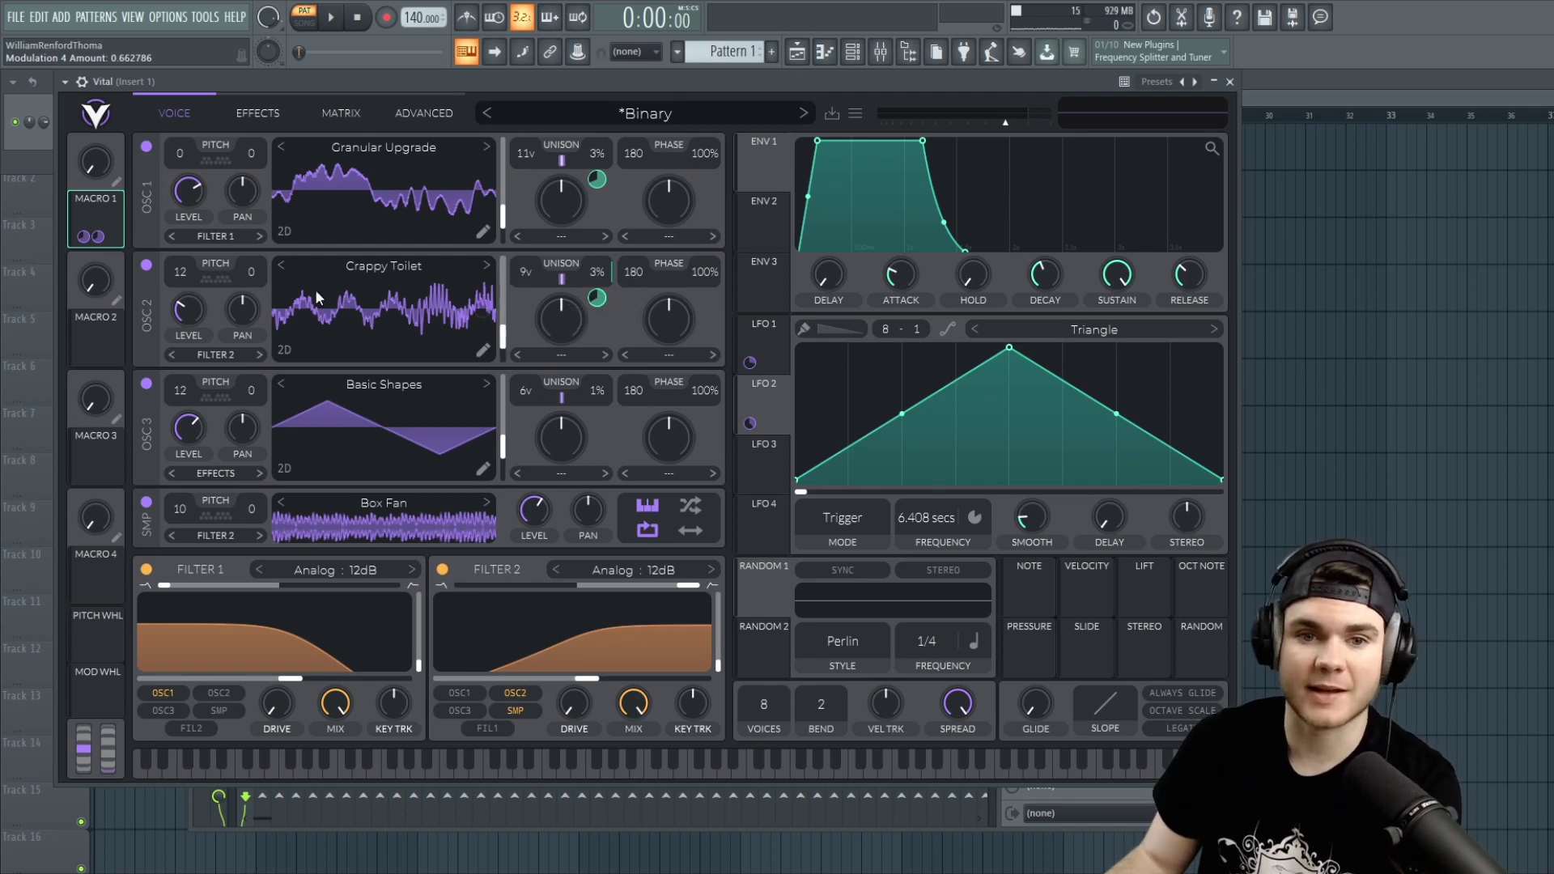
left_click_drag(108, 210, 576, 451)
left_click_drag(603, 398, 600, 396)
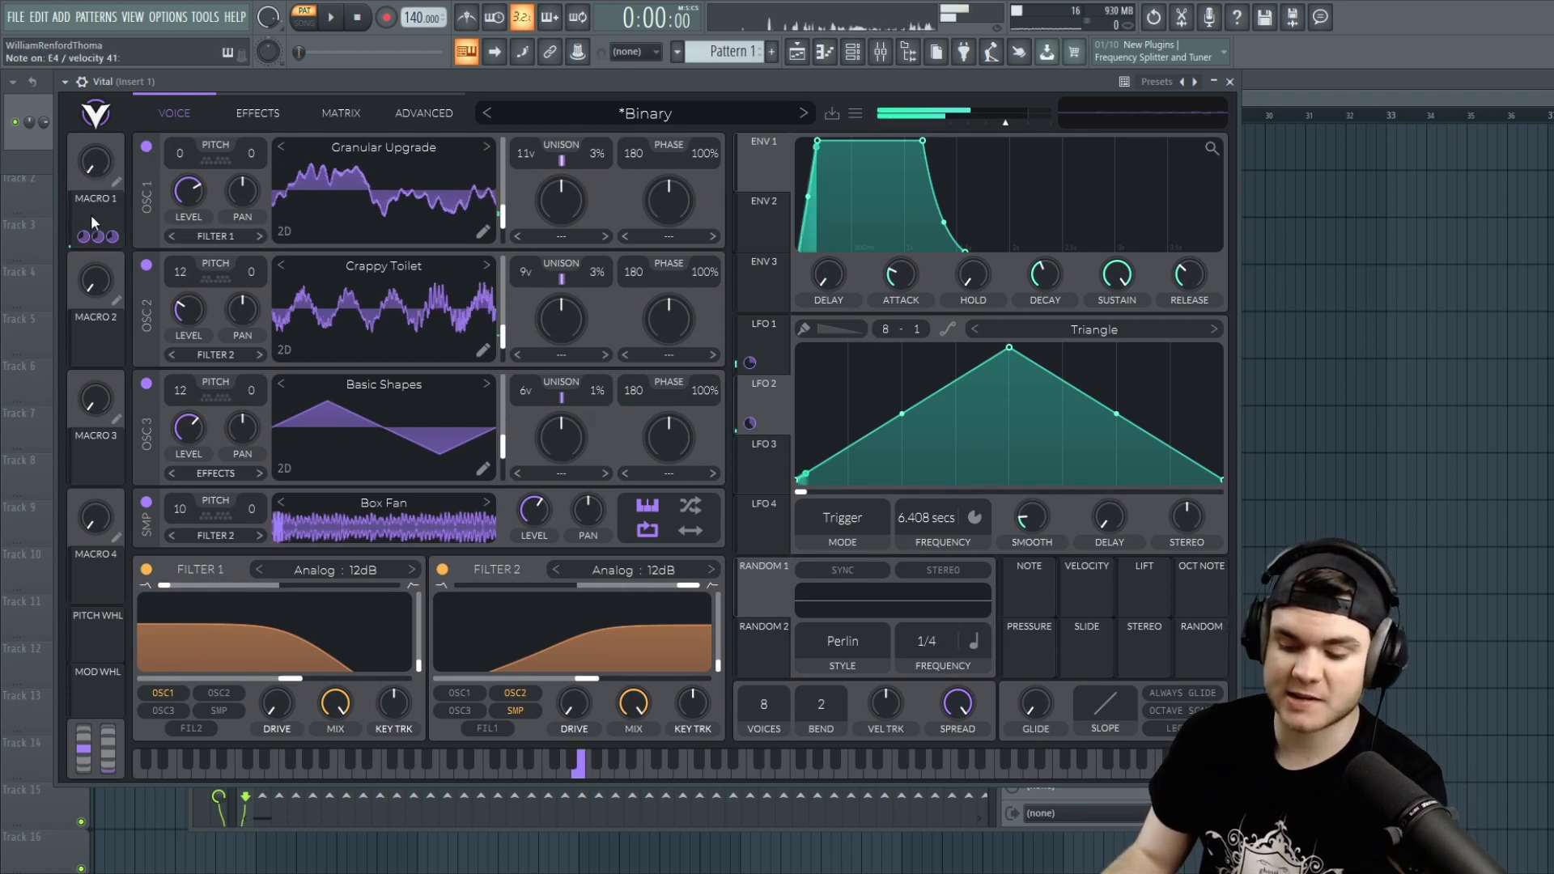
left_click_drag(90, 215, 100, 76)
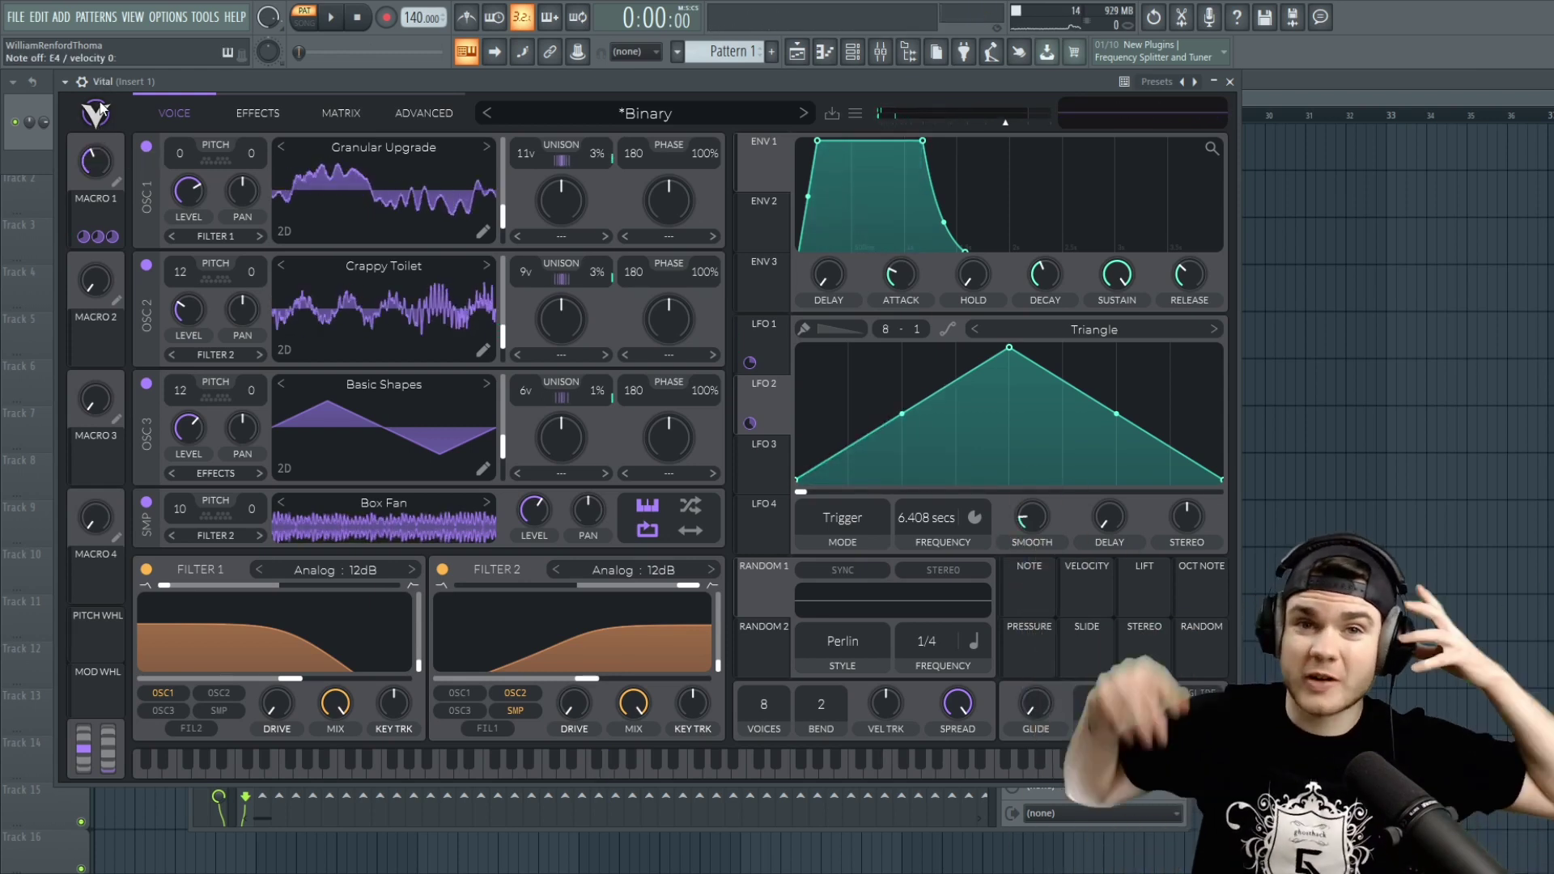